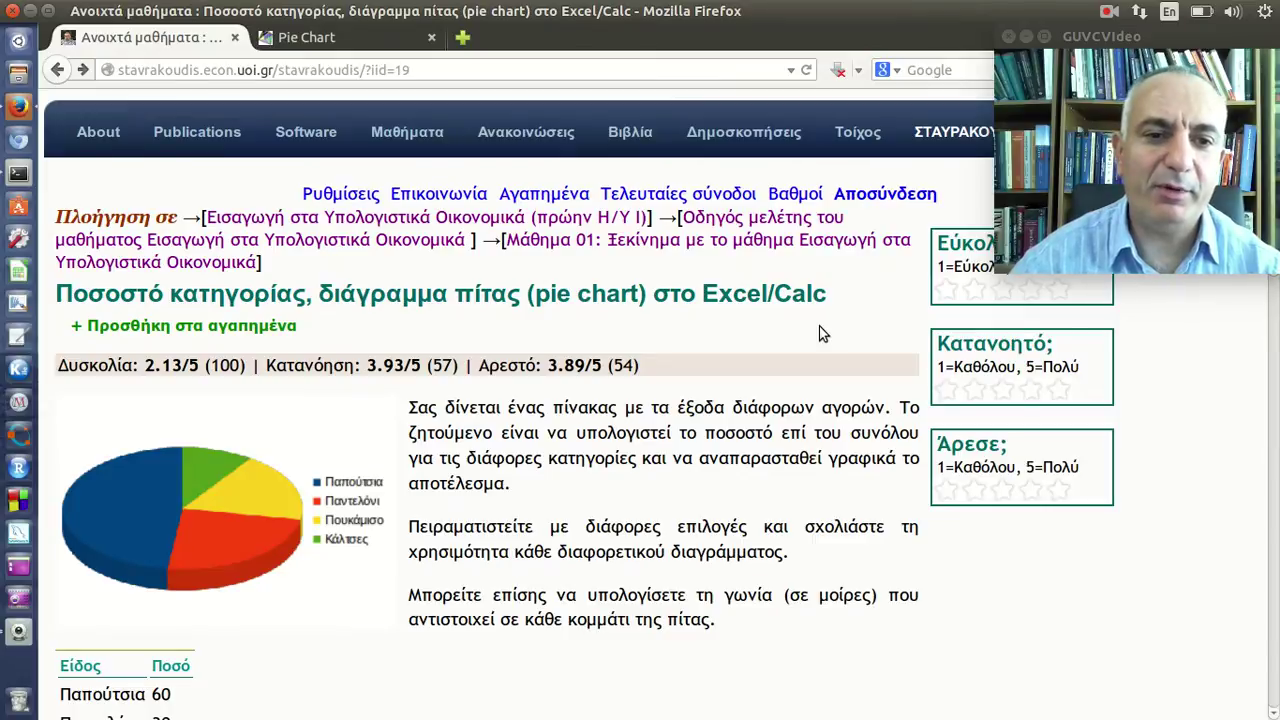
# Scroll the lesson page past the pie chart to the purchases table and the start of the results table
pyautogui.scroll(-1, 822, 345)
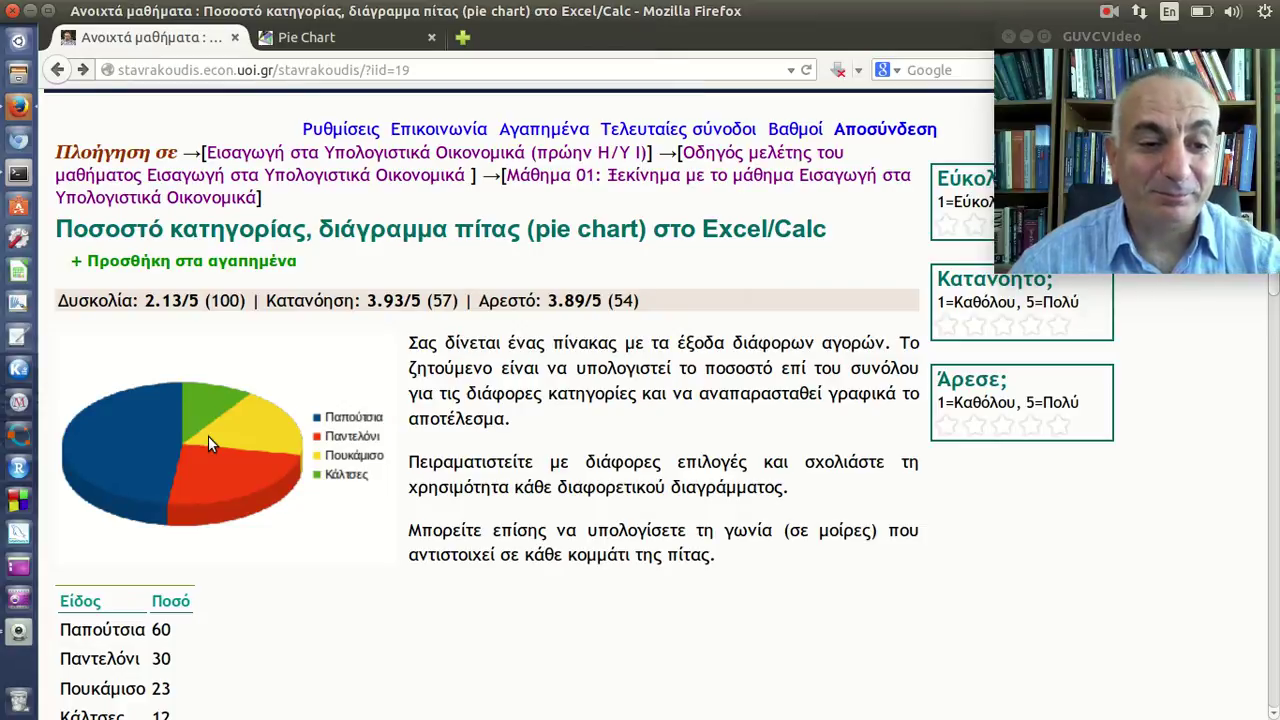
pyautogui.scroll(-3, 262, 448)
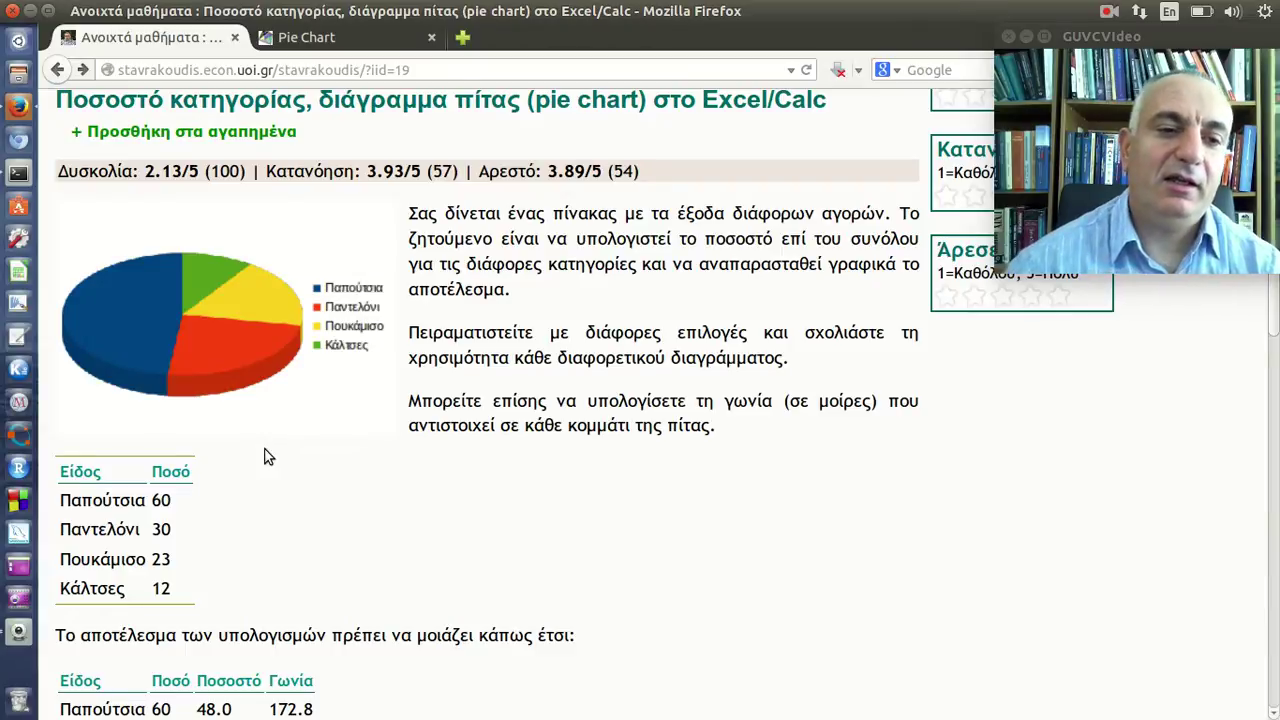
# Scroll further until the whole results table with totals 125, 100 and 360 is visible
pyautogui.scroll(-3, 223, 448)
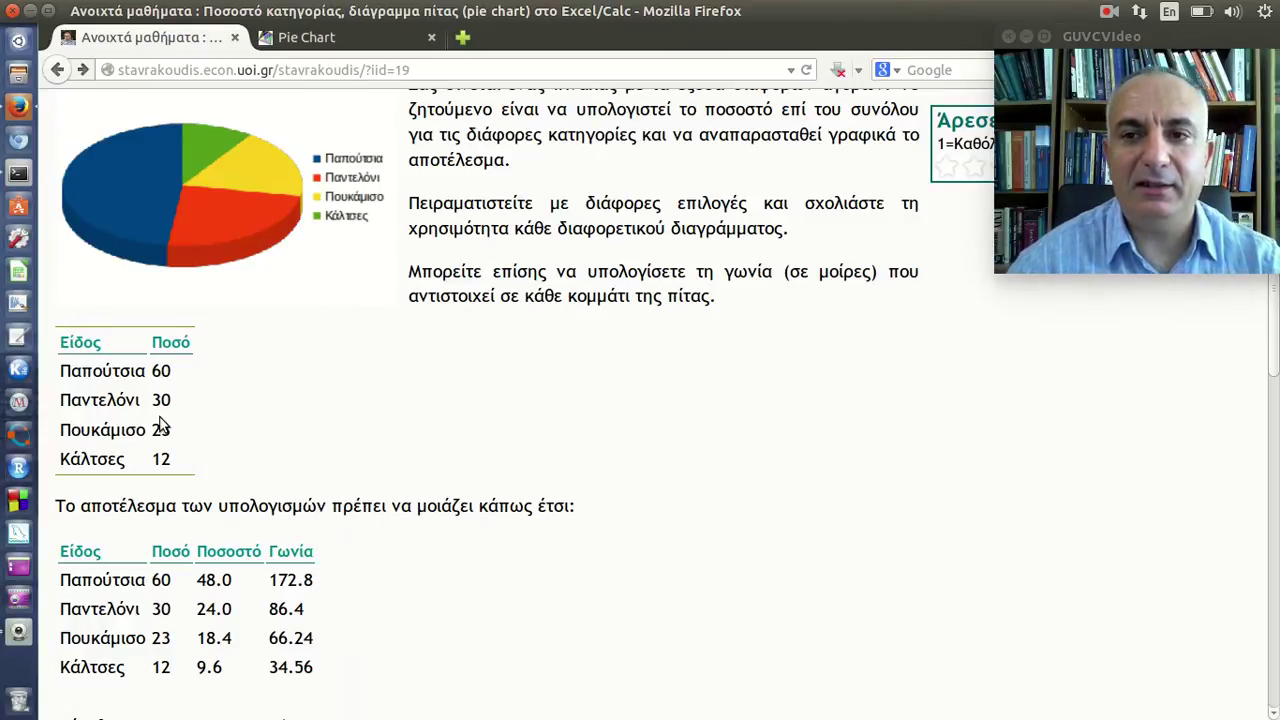
pyautogui.scroll(-1, 162, 428)
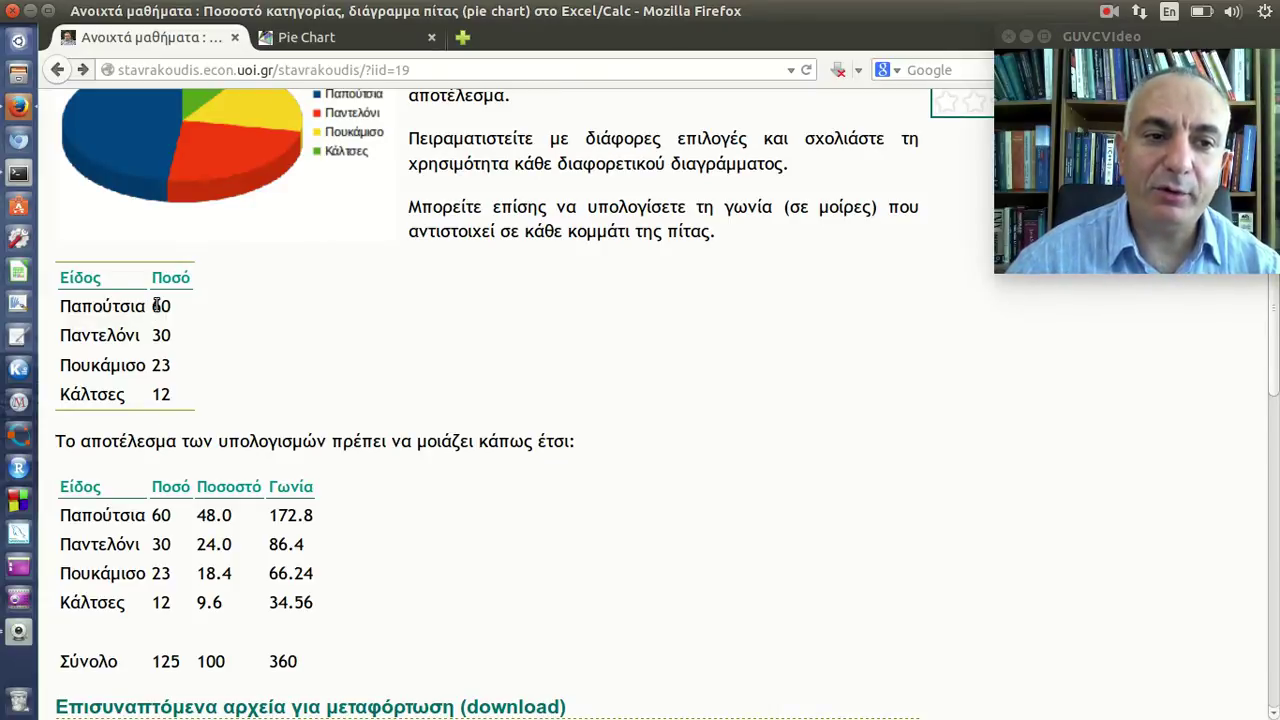
# Highlight the amounts 60 for shoes and 30 for trousers in the purchases table
pyautogui.doubleClick(158, 308)
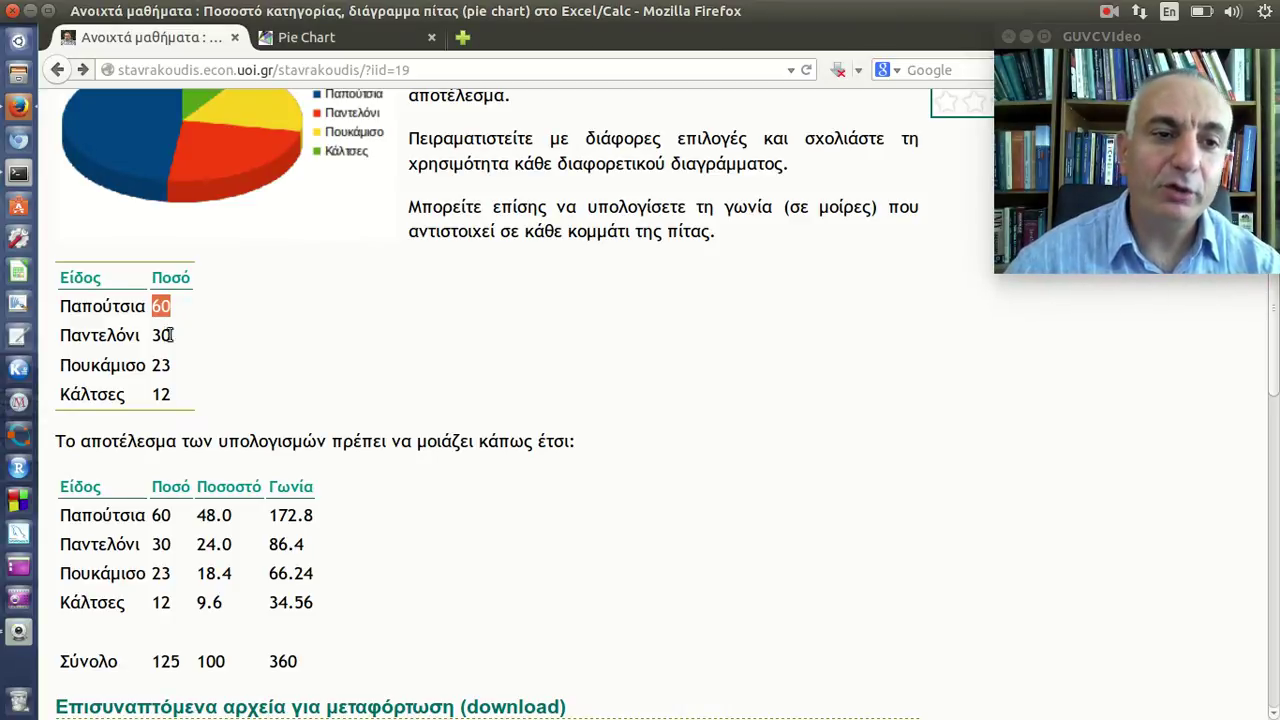
pyautogui.doubleClick(165, 337)
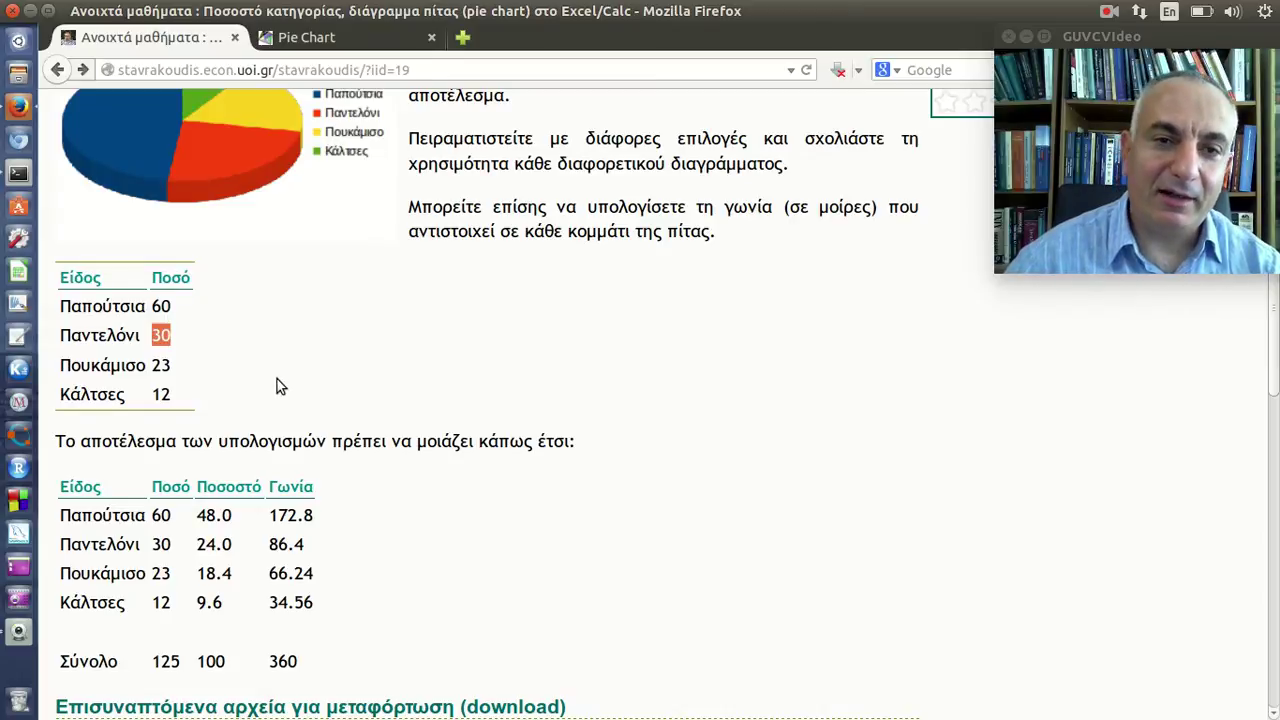
pyautogui.scroll(1, 278, 384)
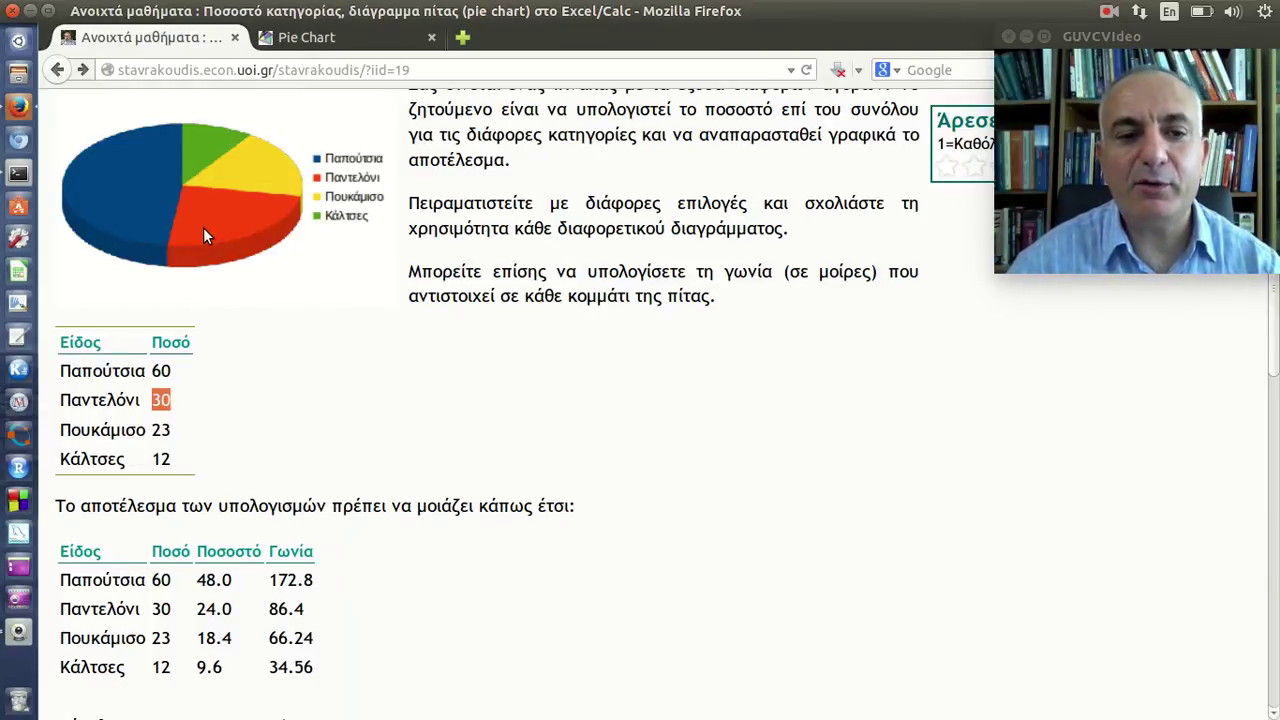
# Highlight the 100 and 360 totals, then scroll down to the download attachments
pyautogui.scroll(-1, 203, 235)
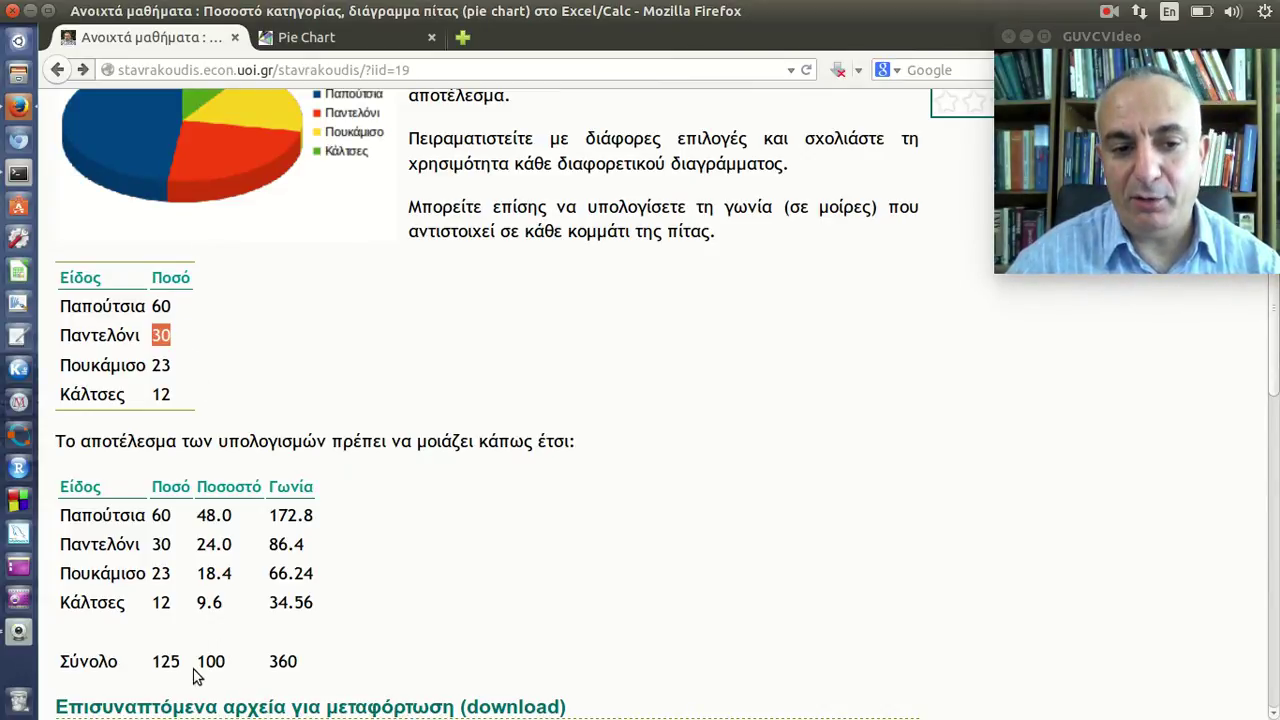
pyautogui.moveTo(197, 663); pyautogui.dragTo(227, 664)
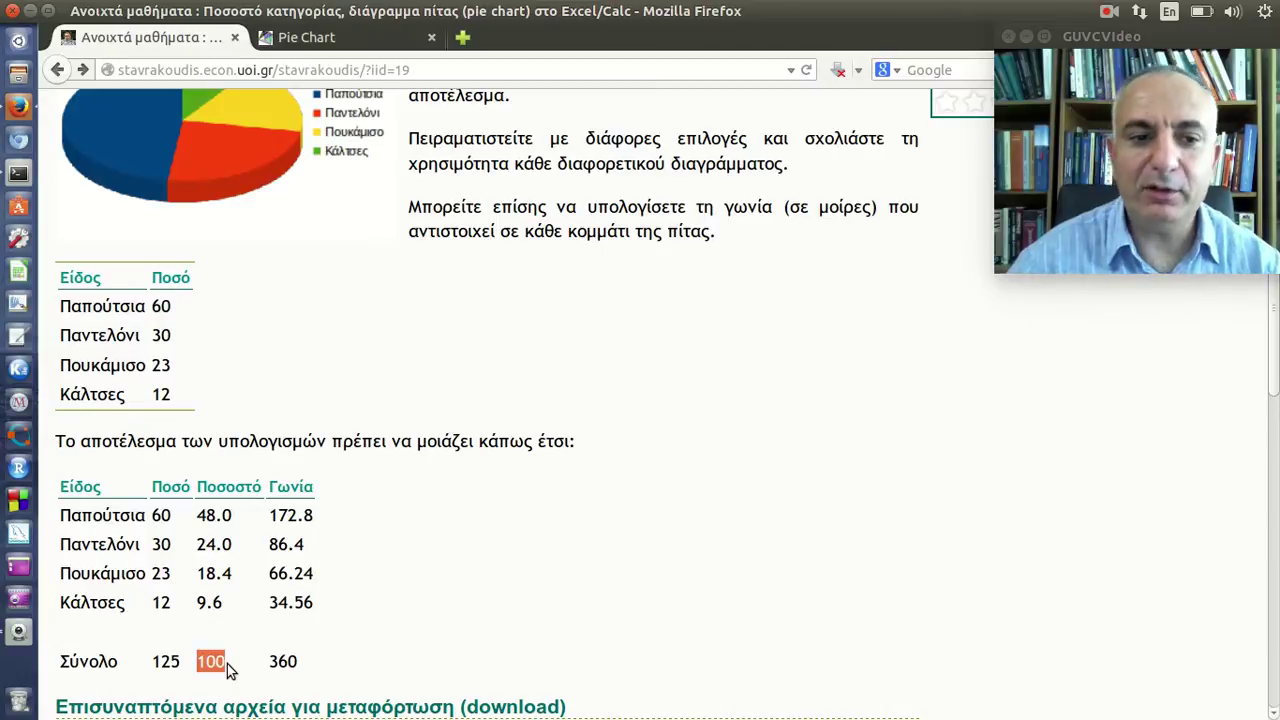
pyautogui.moveTo(268, 662); pyautogui.dragTo(297, 662)
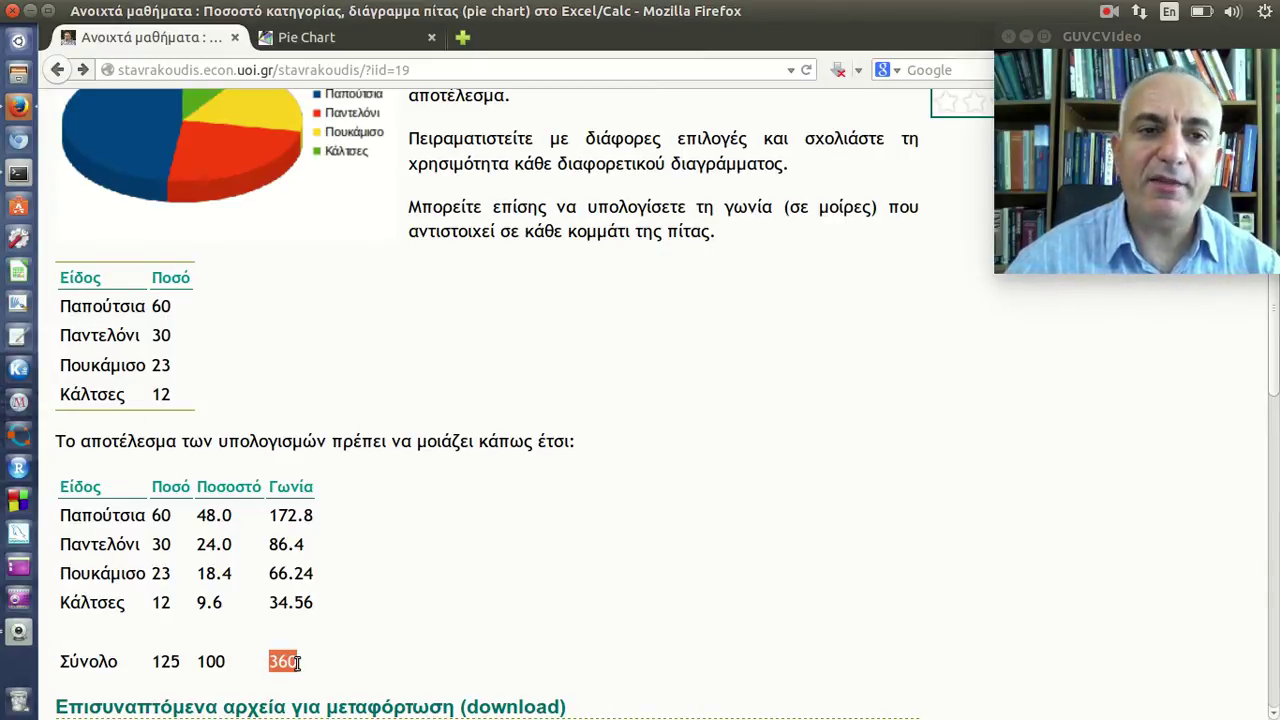
pyautogui.scroll(3, 318, 620)
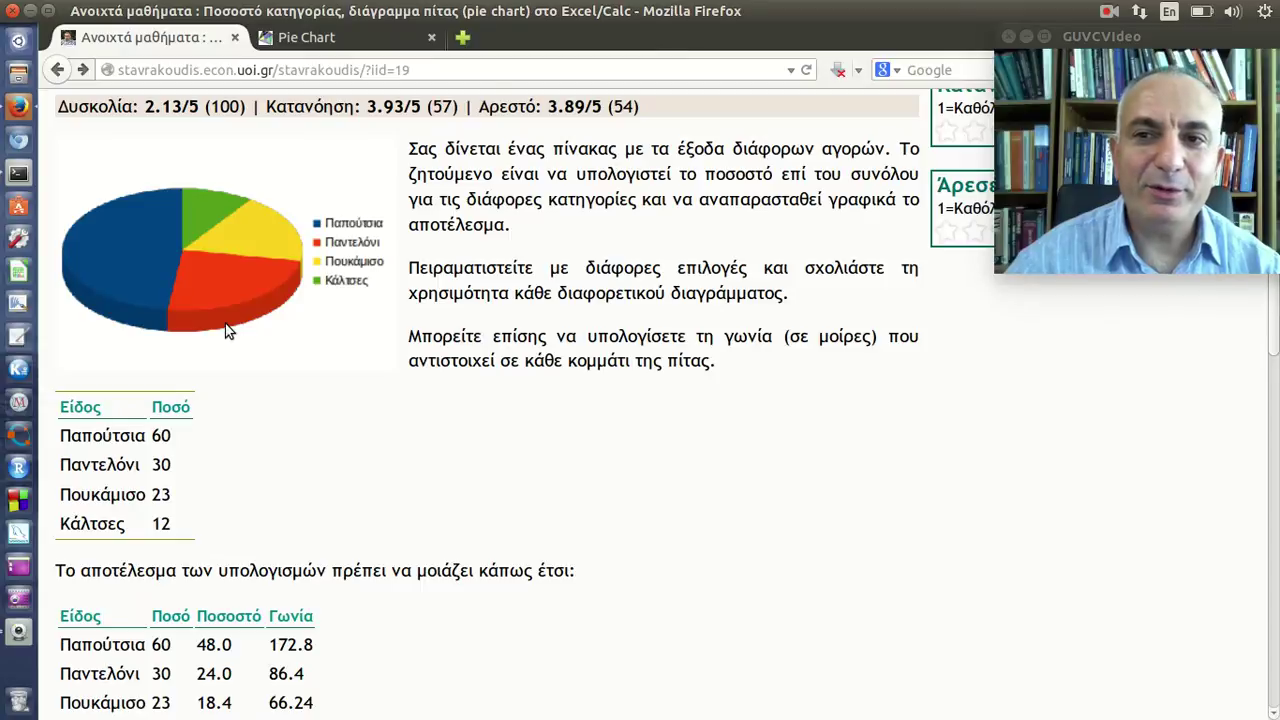
pyautogui.scroll(-6, 226, 331)
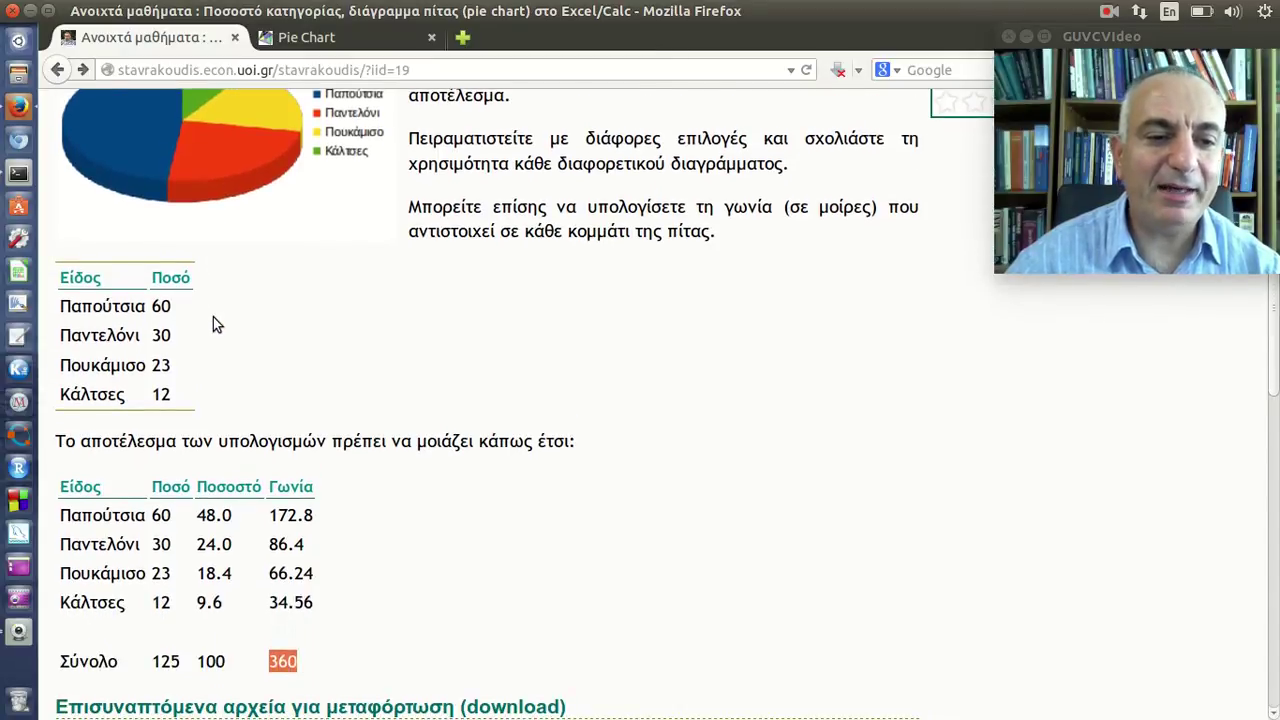
pyautogui.scroll(-1, 228, 343)
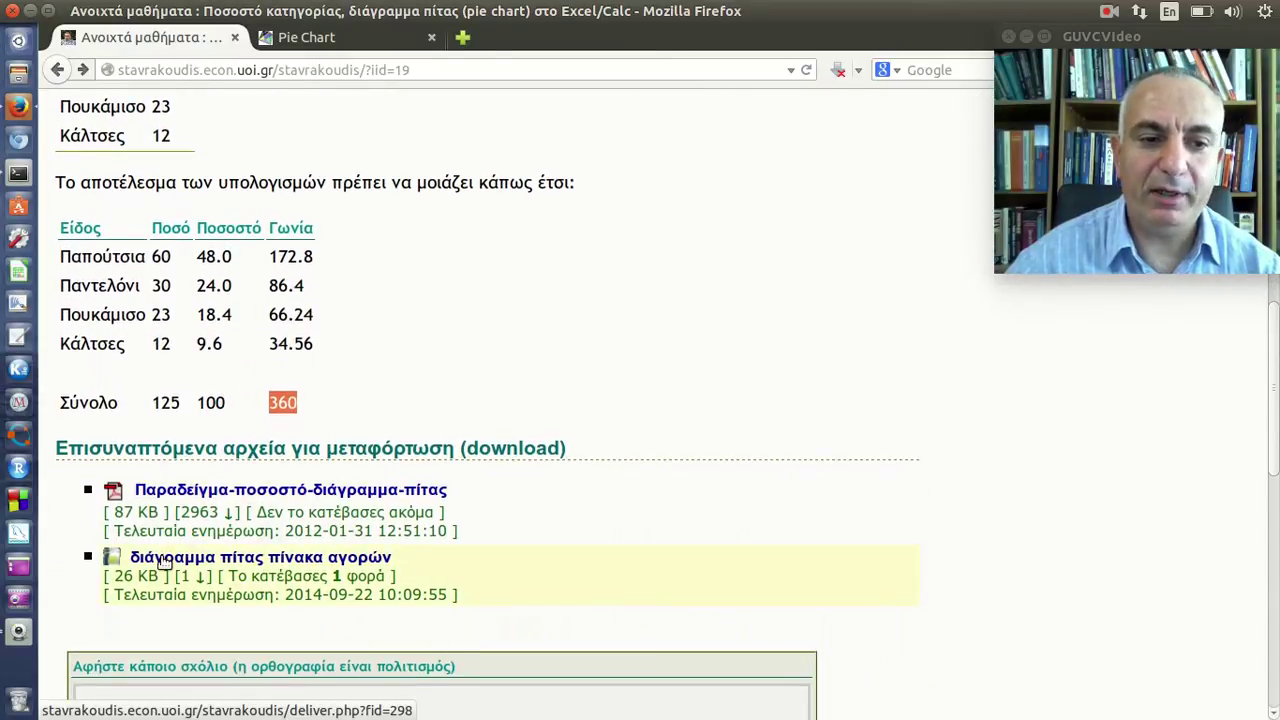
# Open the 'διάγραμμα πίτας πίνακα αγορών' attachment in LibreOffice Calc and return to the lesson page
pyautogui.click(163, 562)
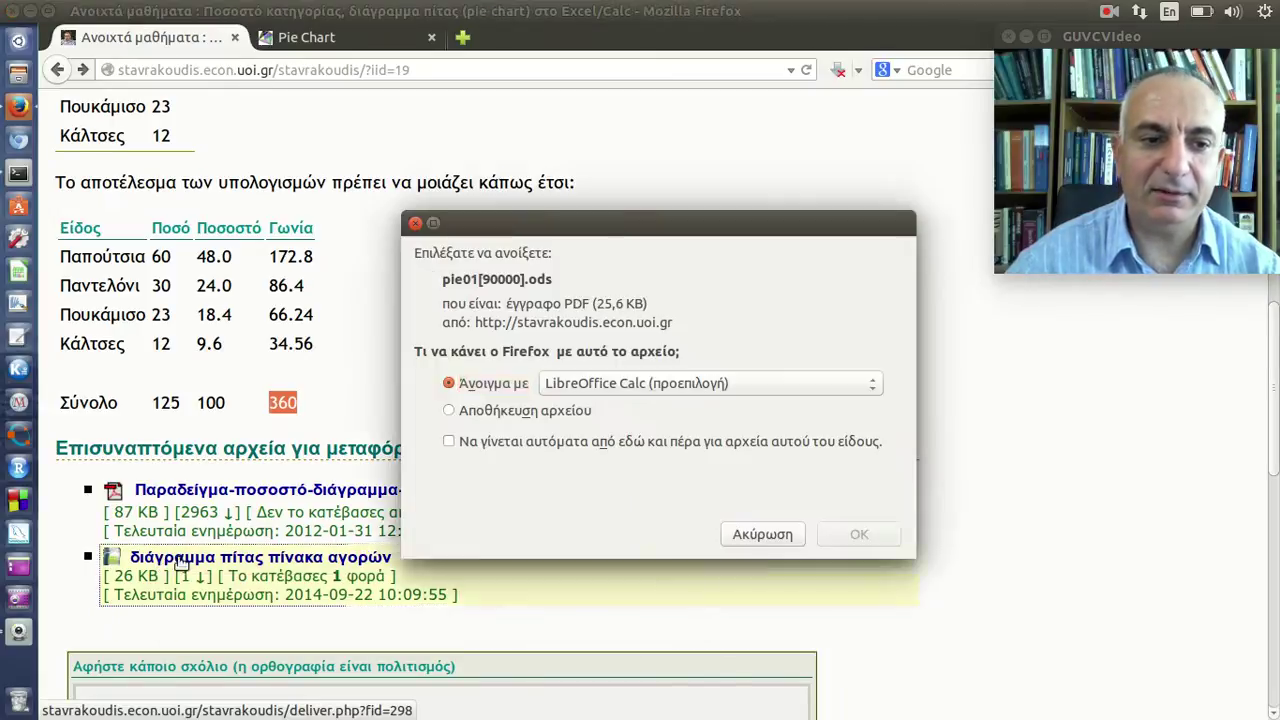
pyautogui.click(846, 505)
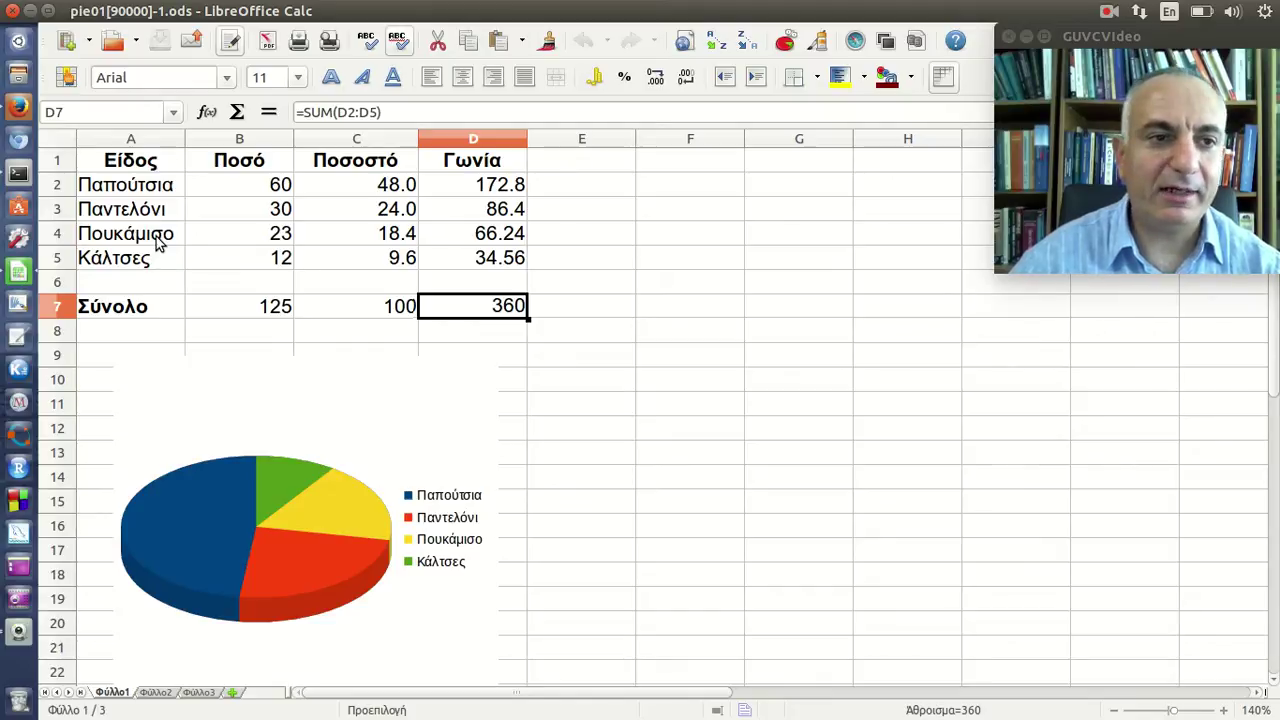
pyautogui.click(20, 110)
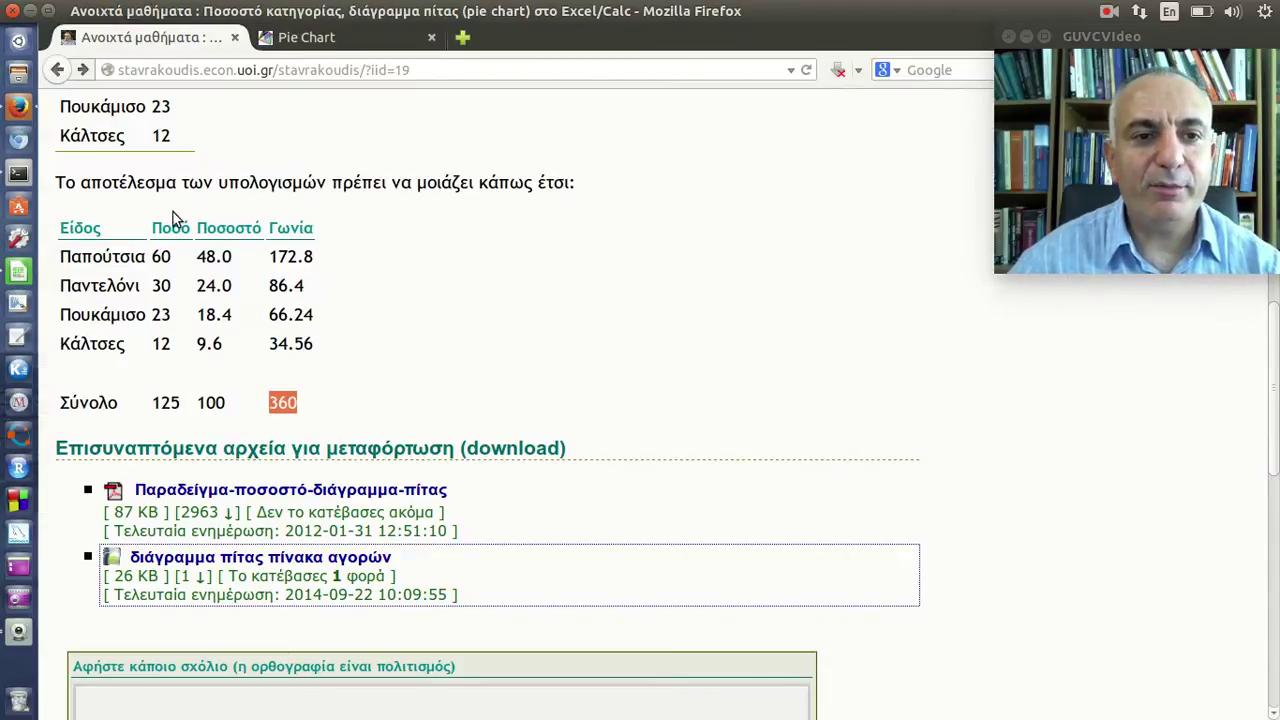
# Copy the Είδος/Ποσό table (60, 30, 23, 12) from the page and switch to Calc
pyautogui.scroll(3, 173, 212)
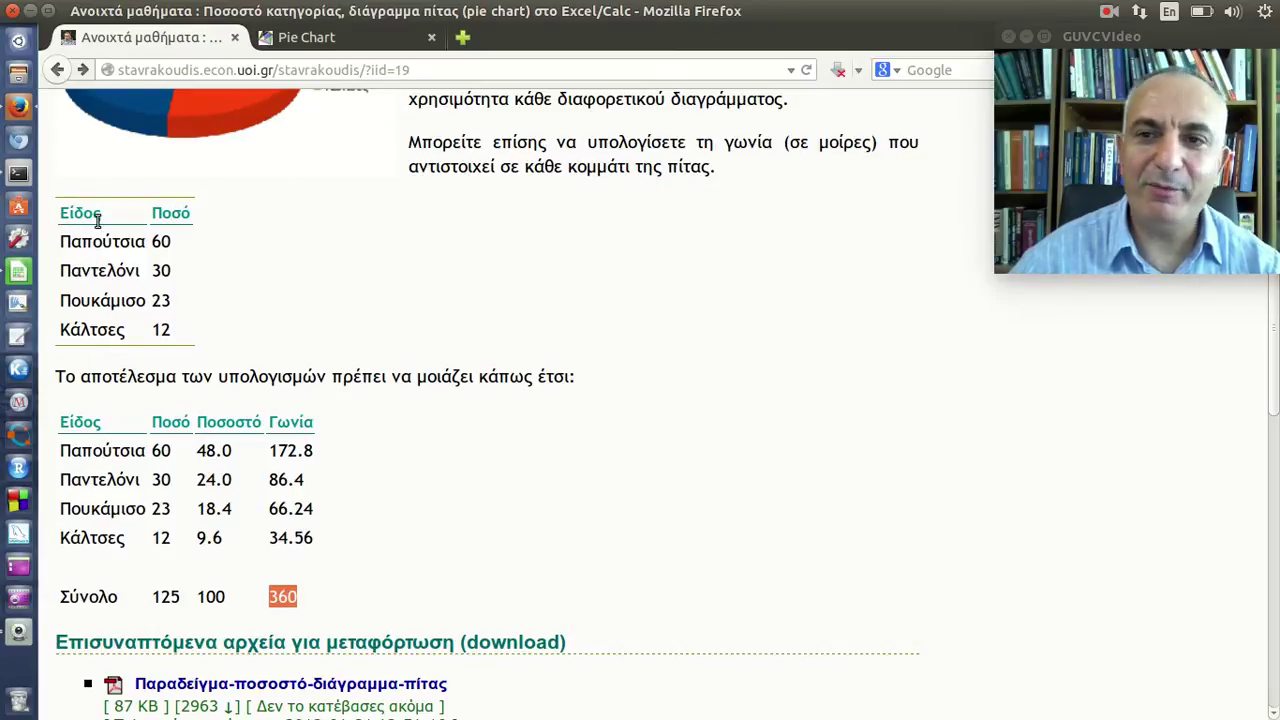
pyautogui.moveTo(57, 212); pyautogui.dragTo(184, 330)
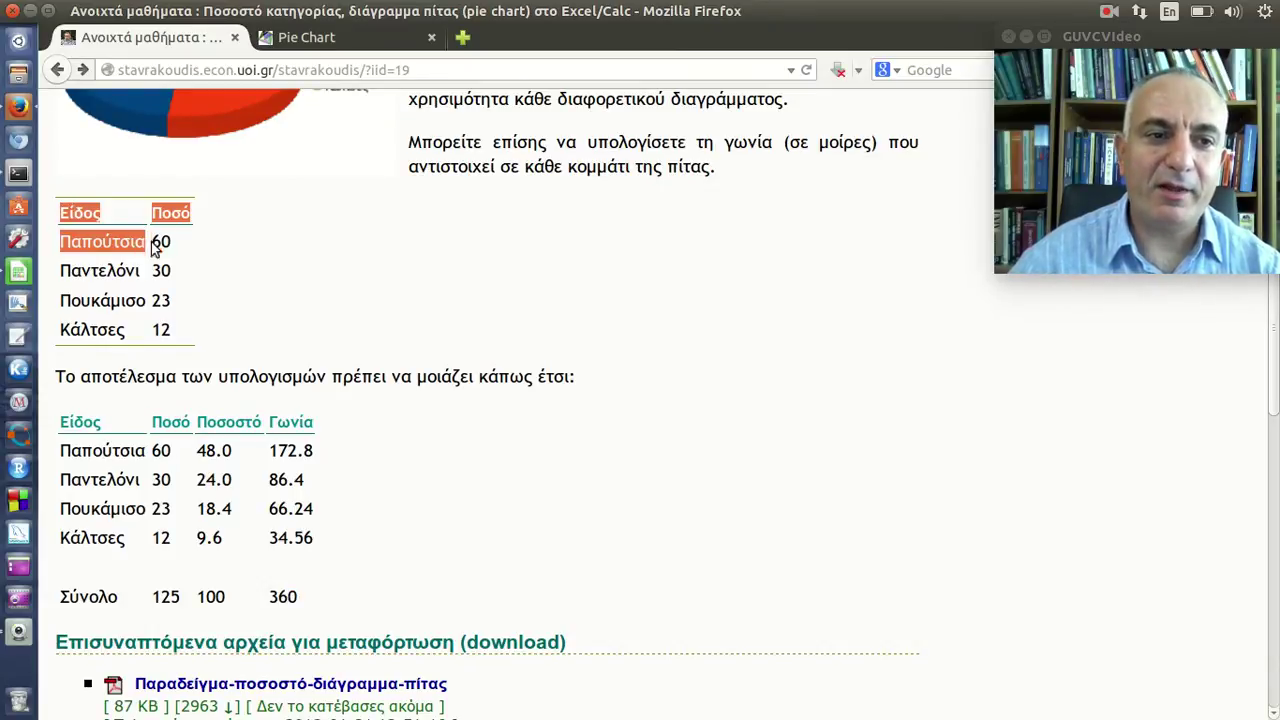
pyautogui.rightClick(164, 301)
pyautogui.click(222, 314)
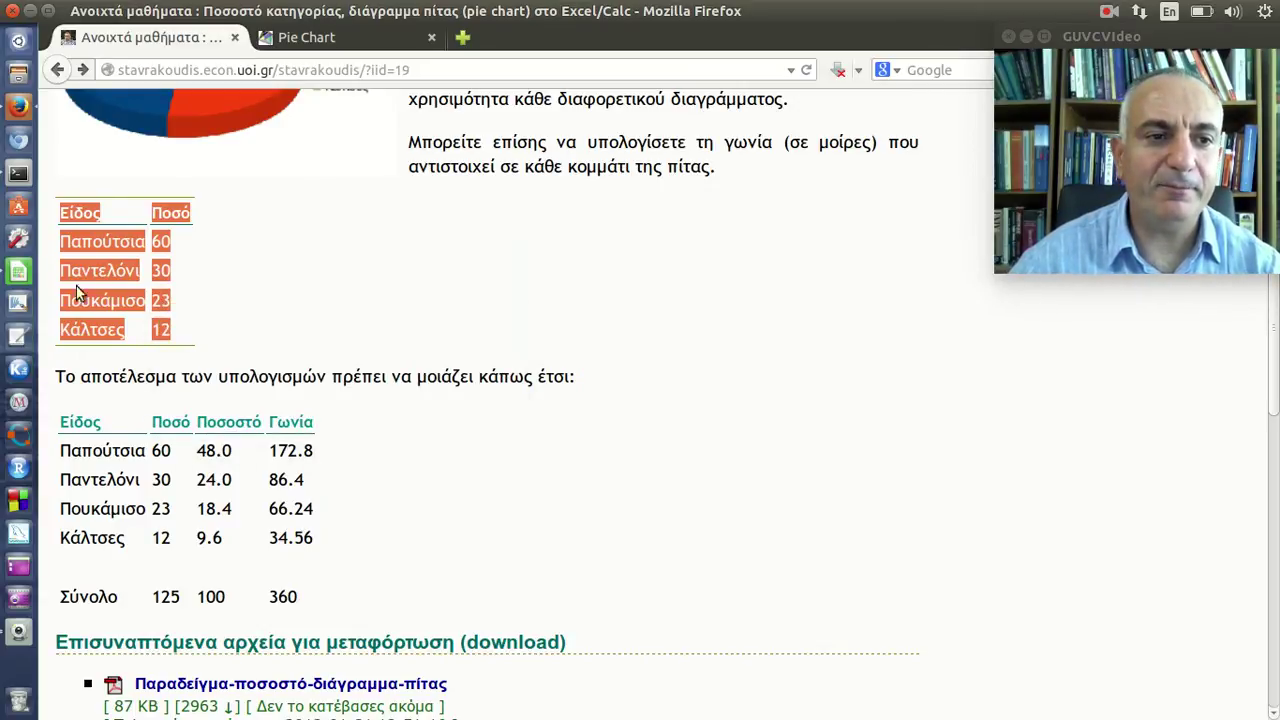
pyautogui.click(19, 271)
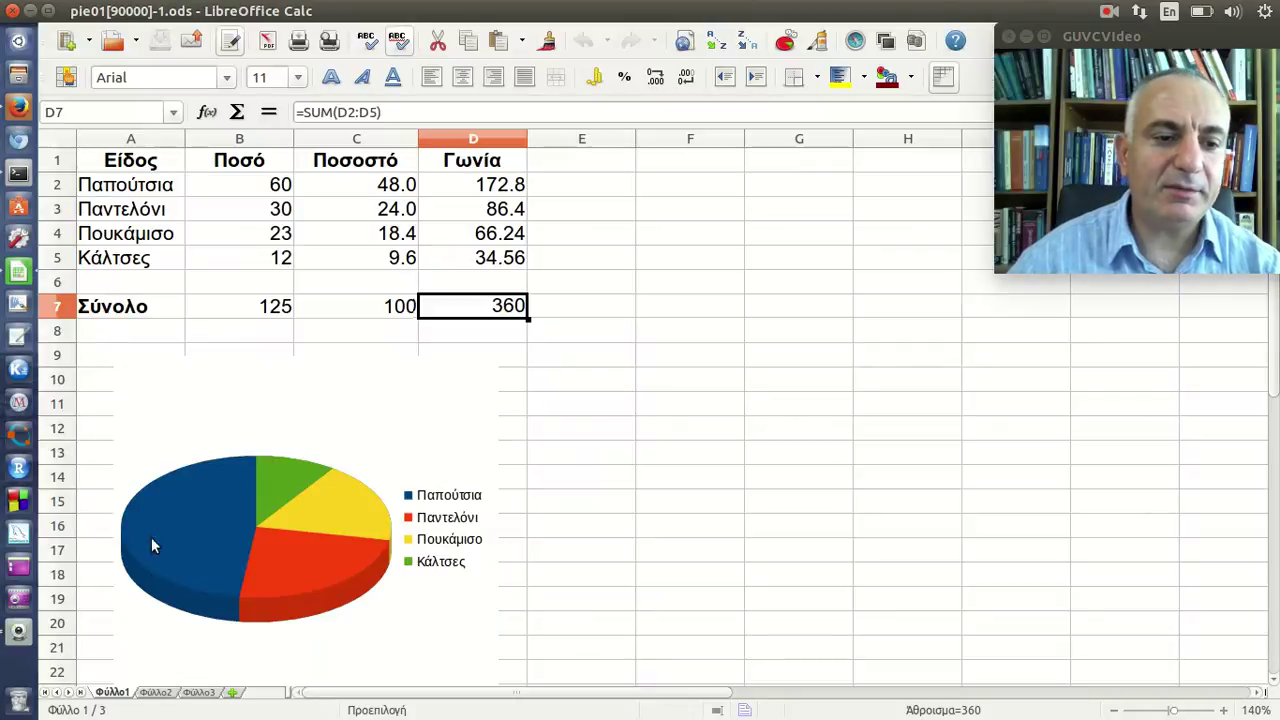
# Paste the copied table at A1 of sheet Φύλλο2, accepting the default import options
pyautogui.click(156, 691)
pyautogui.rightClick(138, 170)
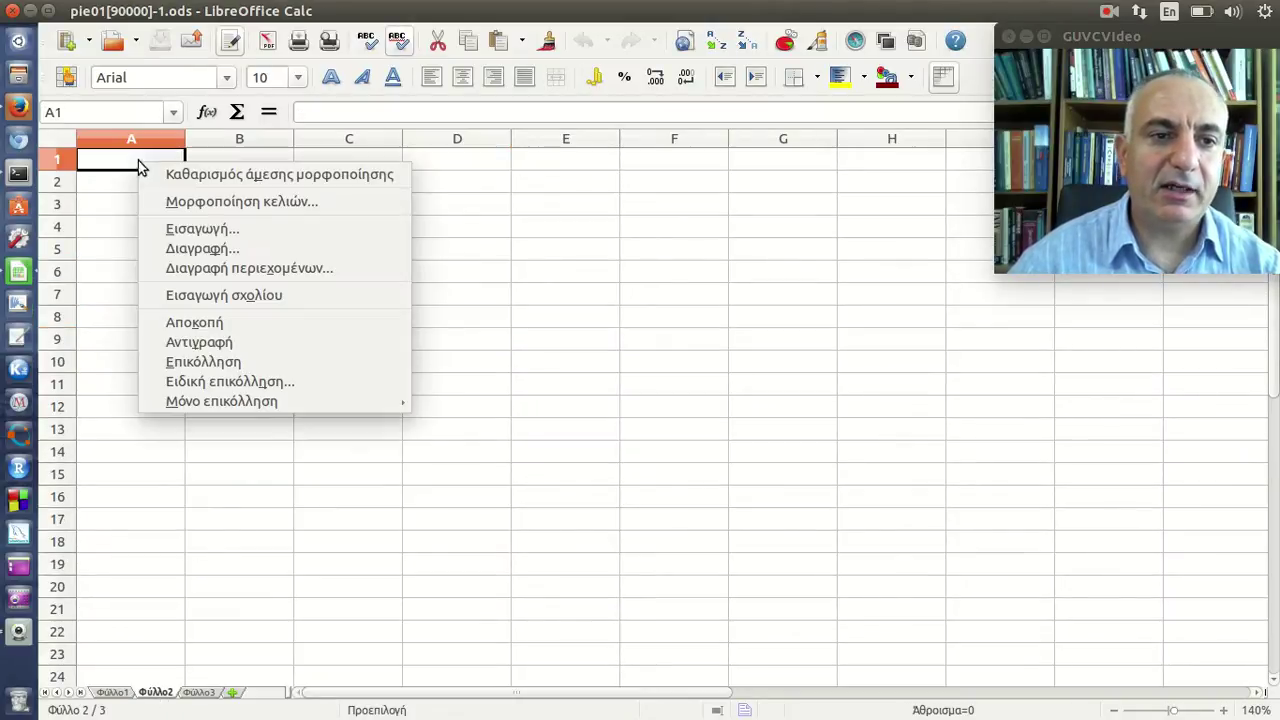
pyautogui.click(277, 366)
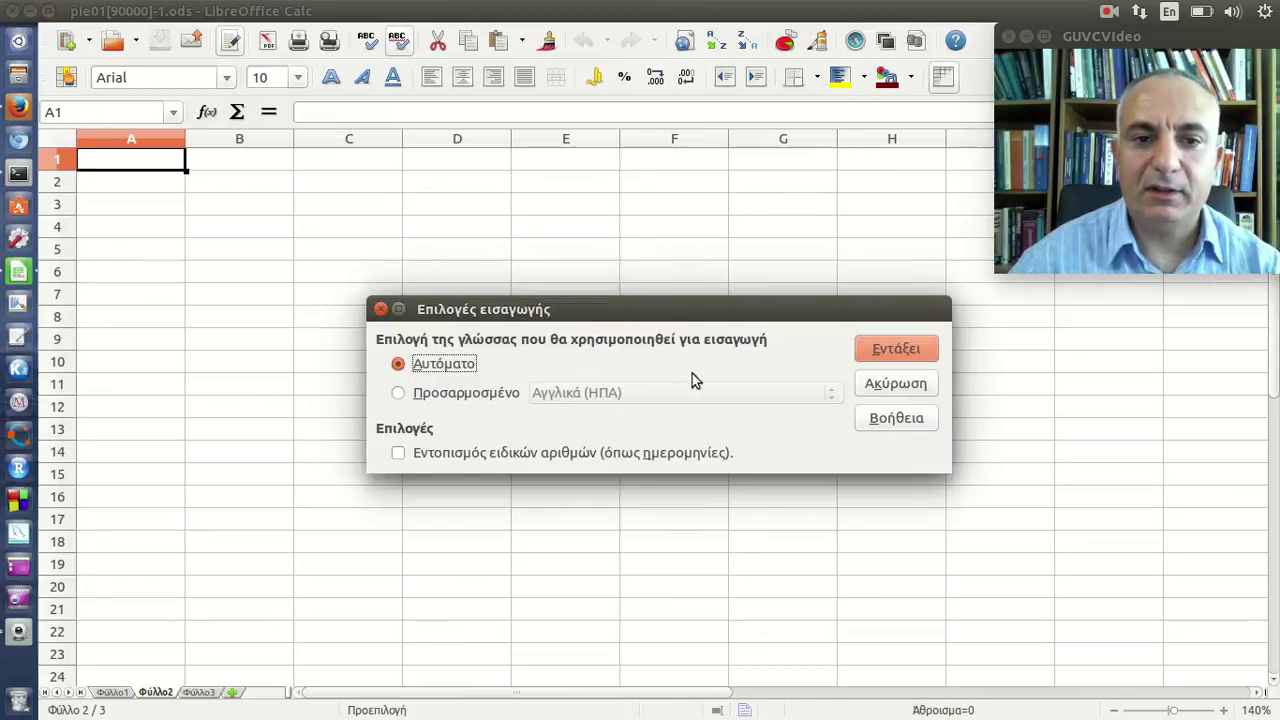
pyautogui.click(886, 350)
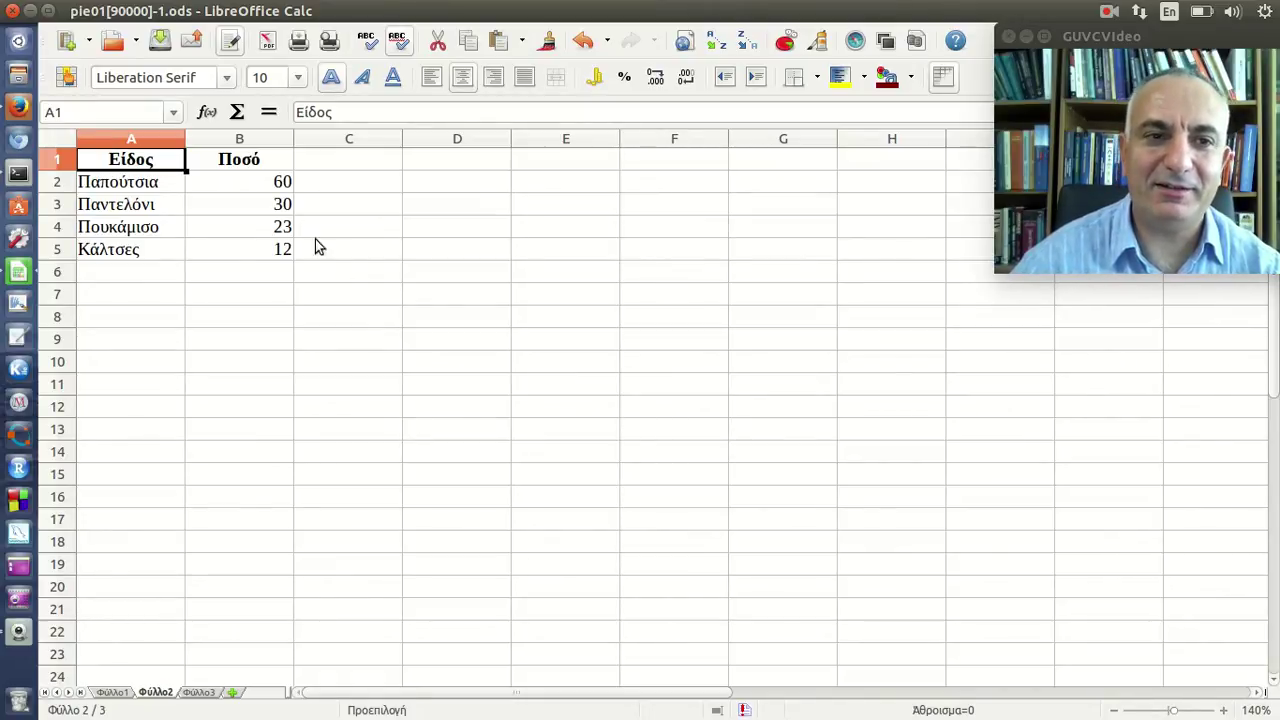
# Zoom the sheet to 180% and enter a bold 'Σύνολο' label in A7
pyautogui.click(1226, 712)
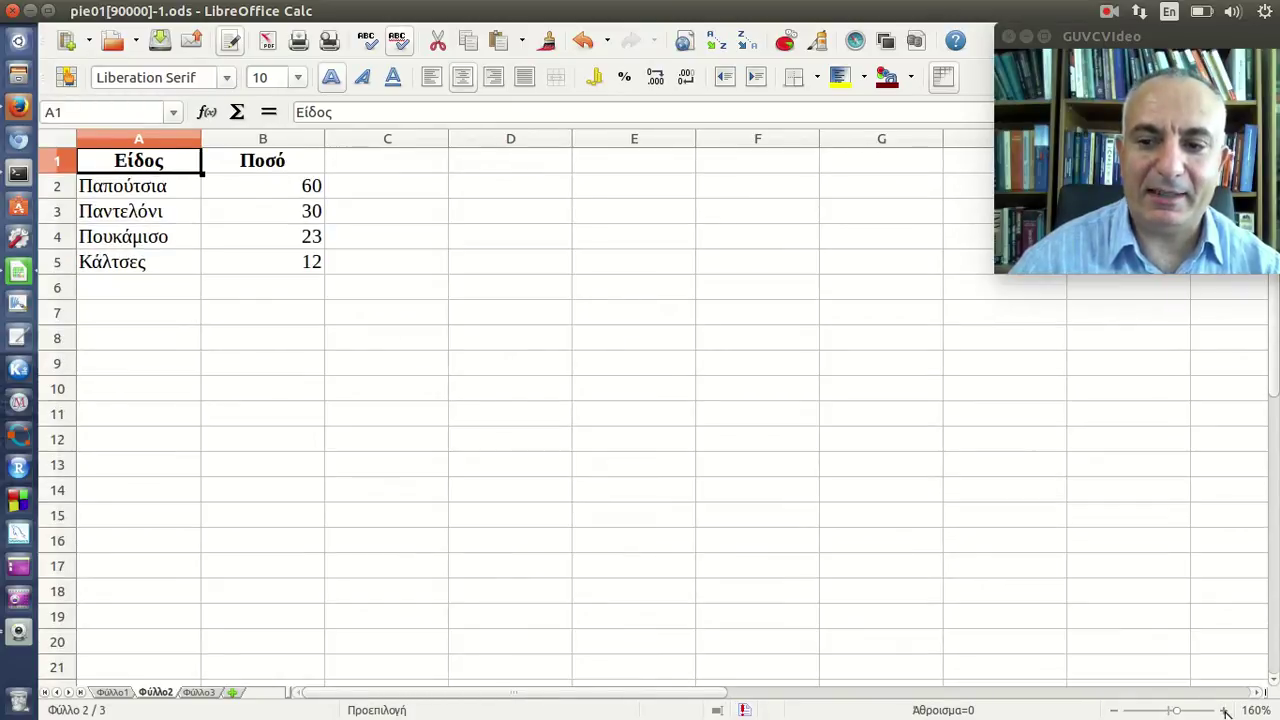
pyautogui.click(1226, 712)
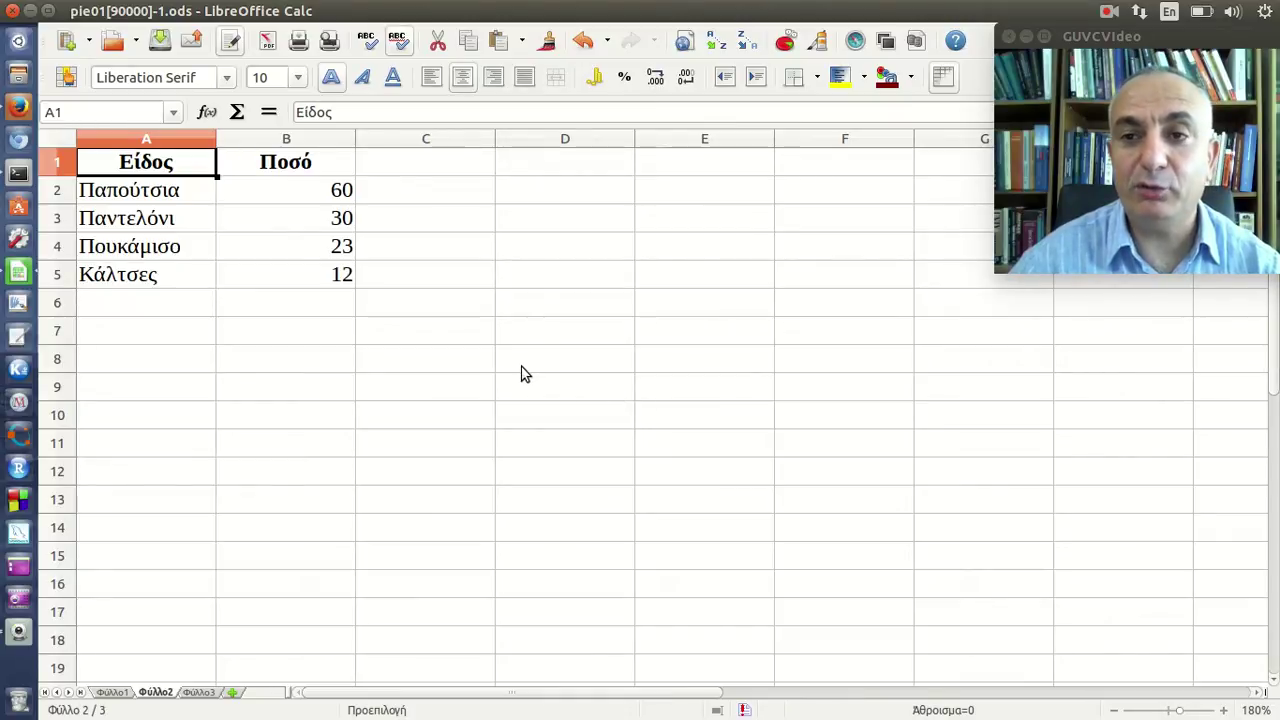
pyautogui.click(171, 331)
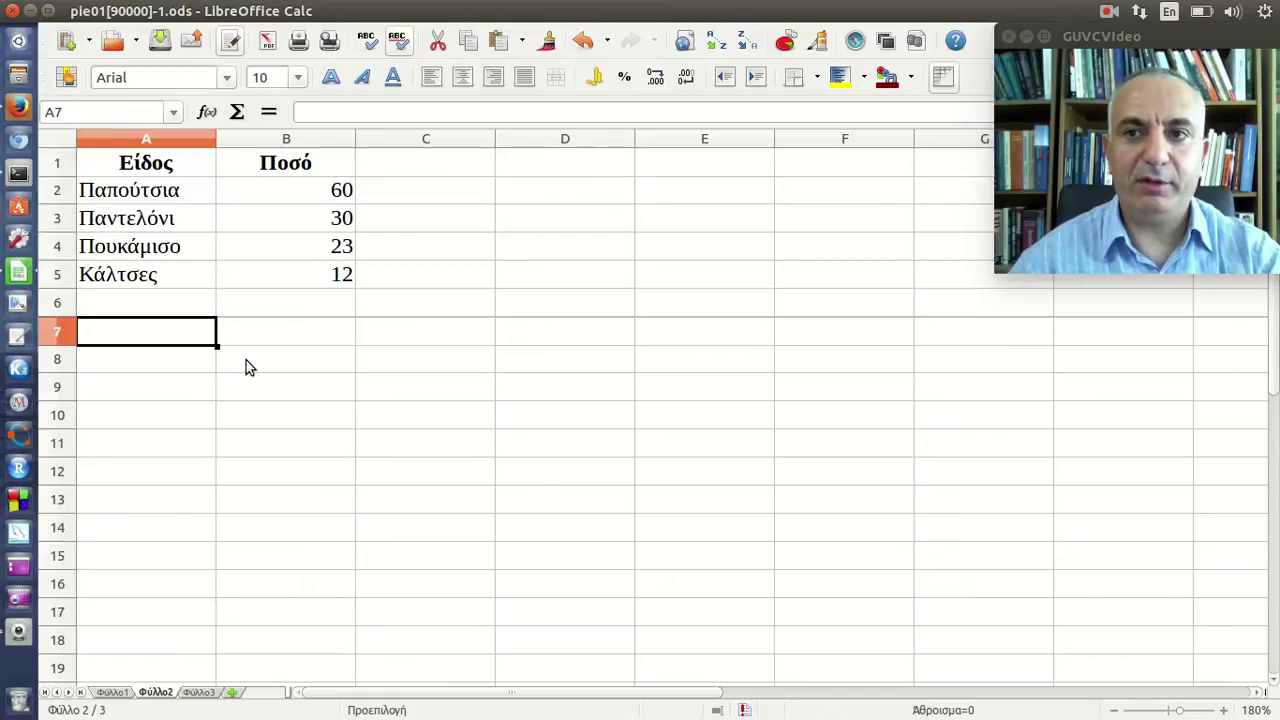
pyautogui.write('Σύ')
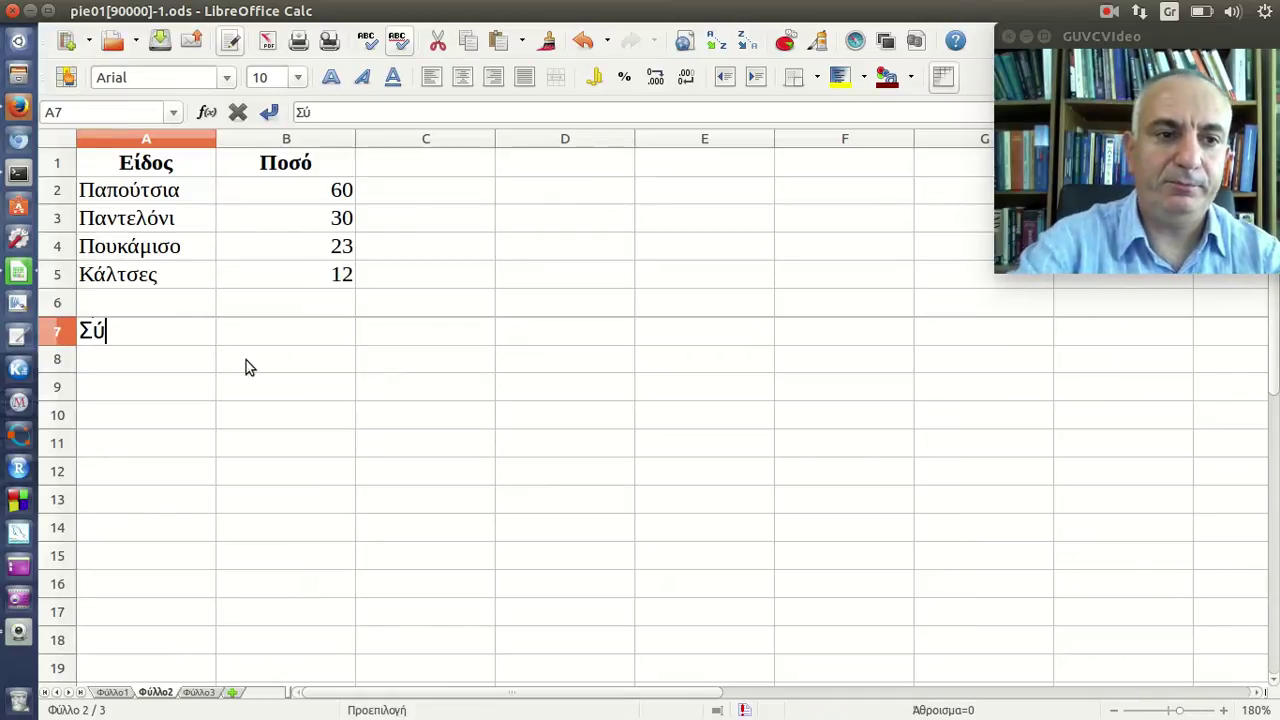
pyautogui.write('νολο')
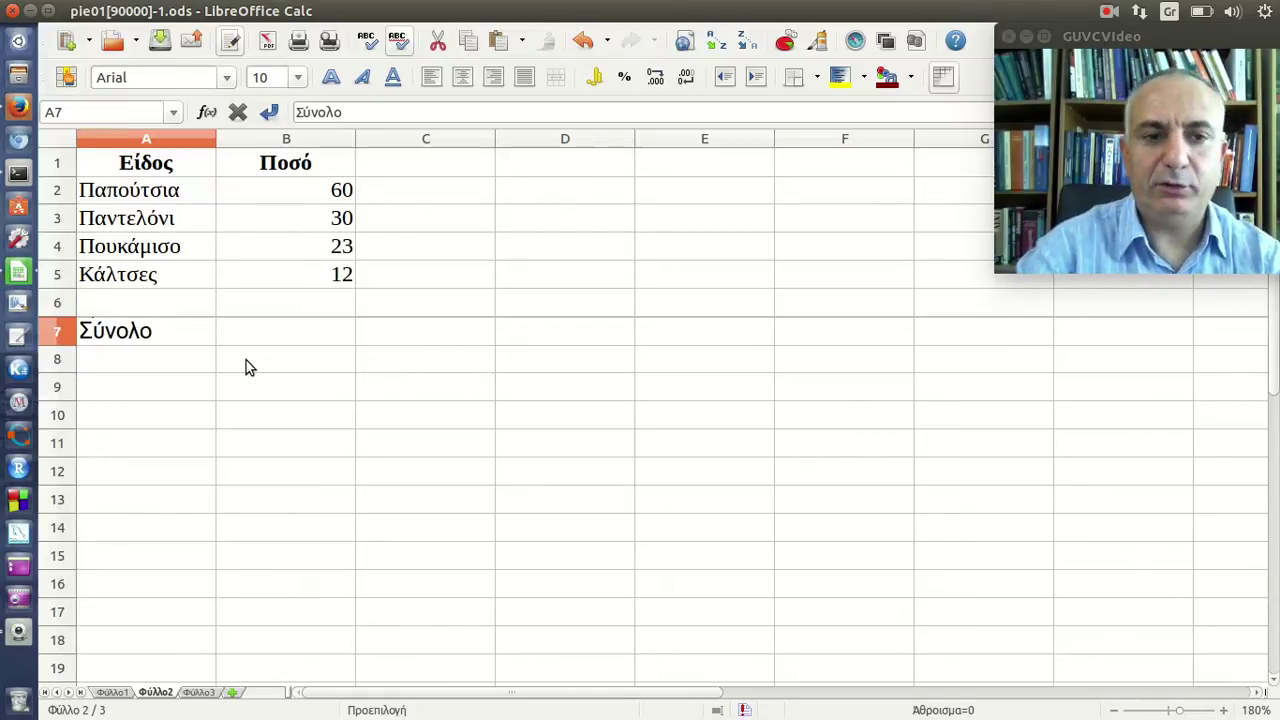
pyautogui.press('Tab')
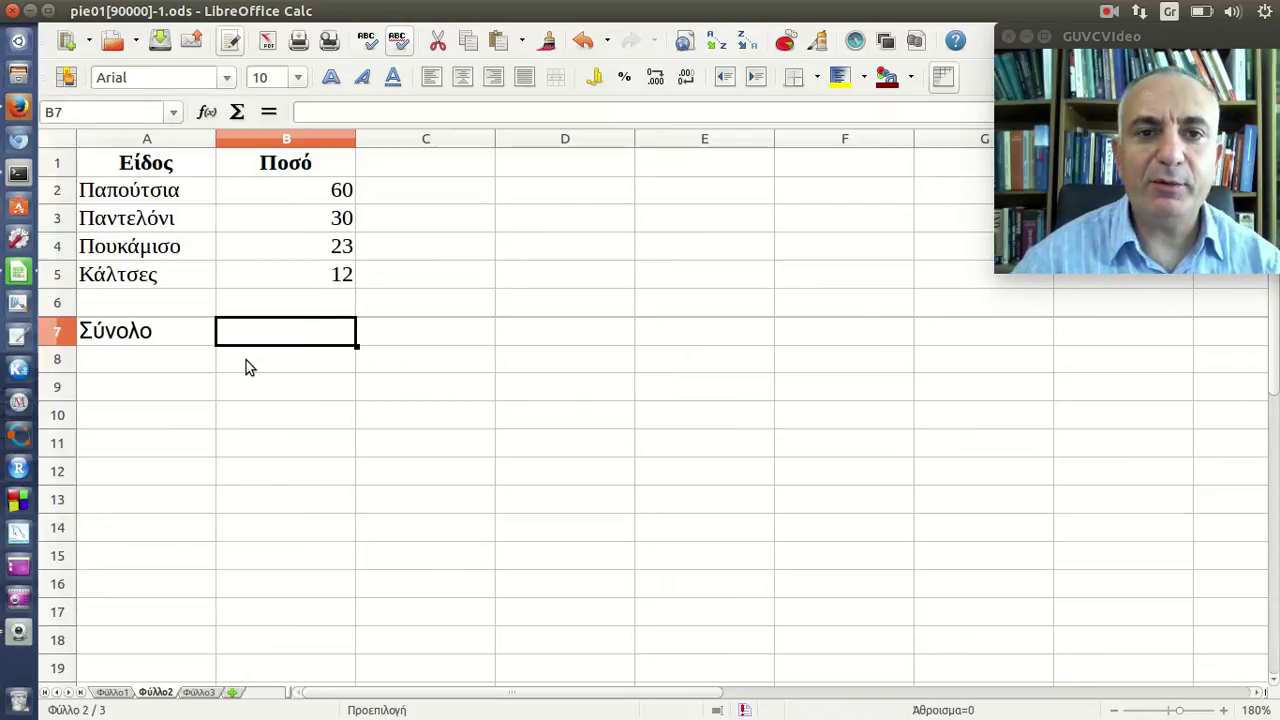
pyautogui.click(195, 338)
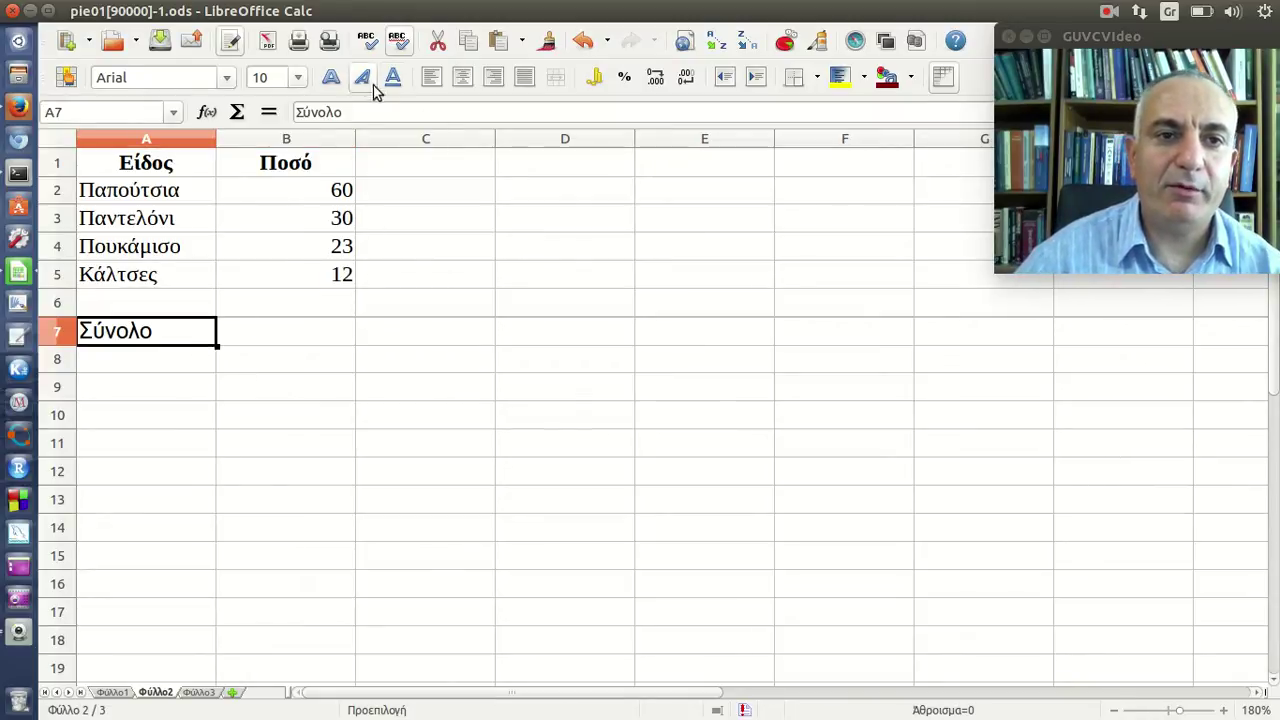
pyautogui.click(331, 77)
pyautogui.click(320, 340)
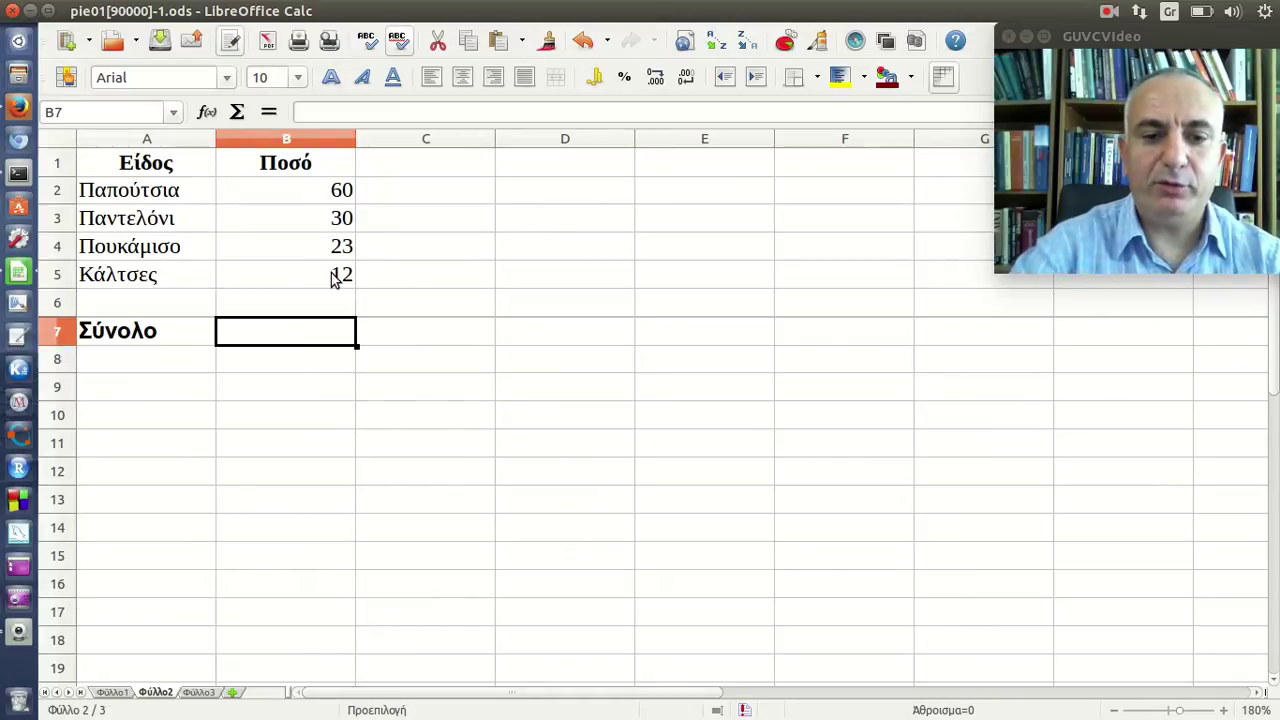
# Enter =B2+B3+B4+B5 in B7 so it totals the amounts as 125
pyautogui.write('=')
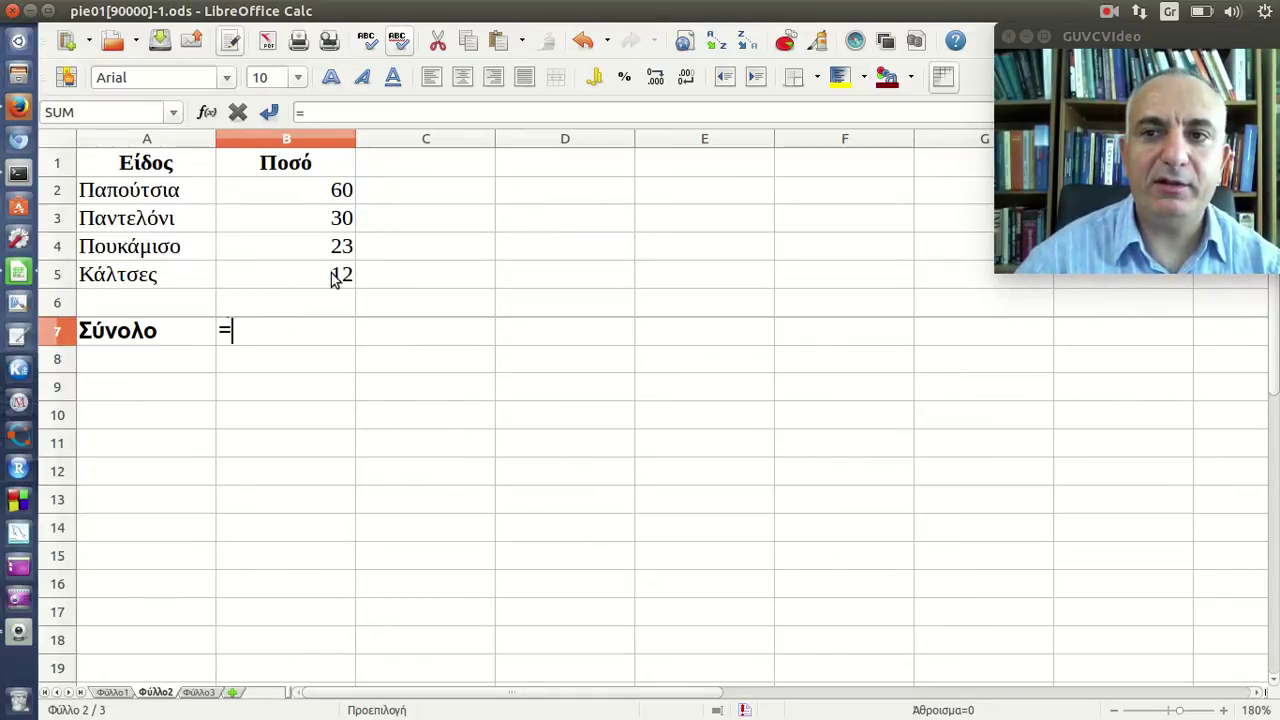
pyautogui.click(336, 196)
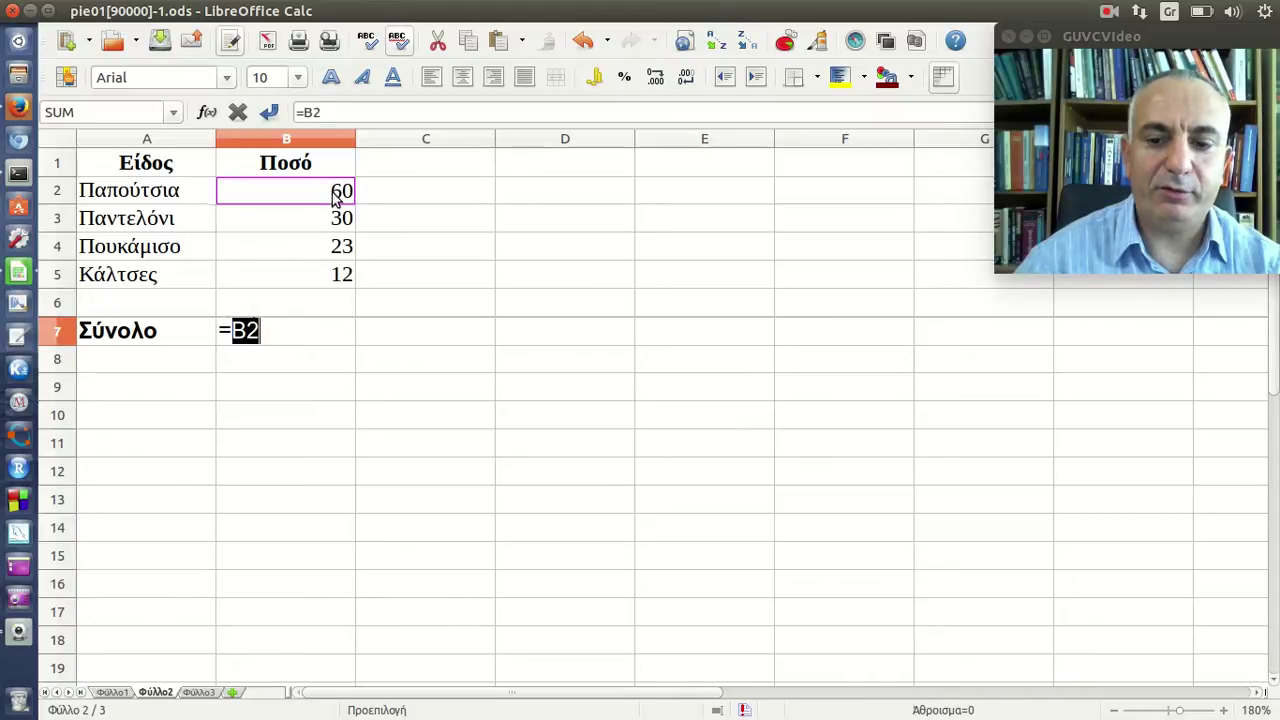
pyautogui.write('+')
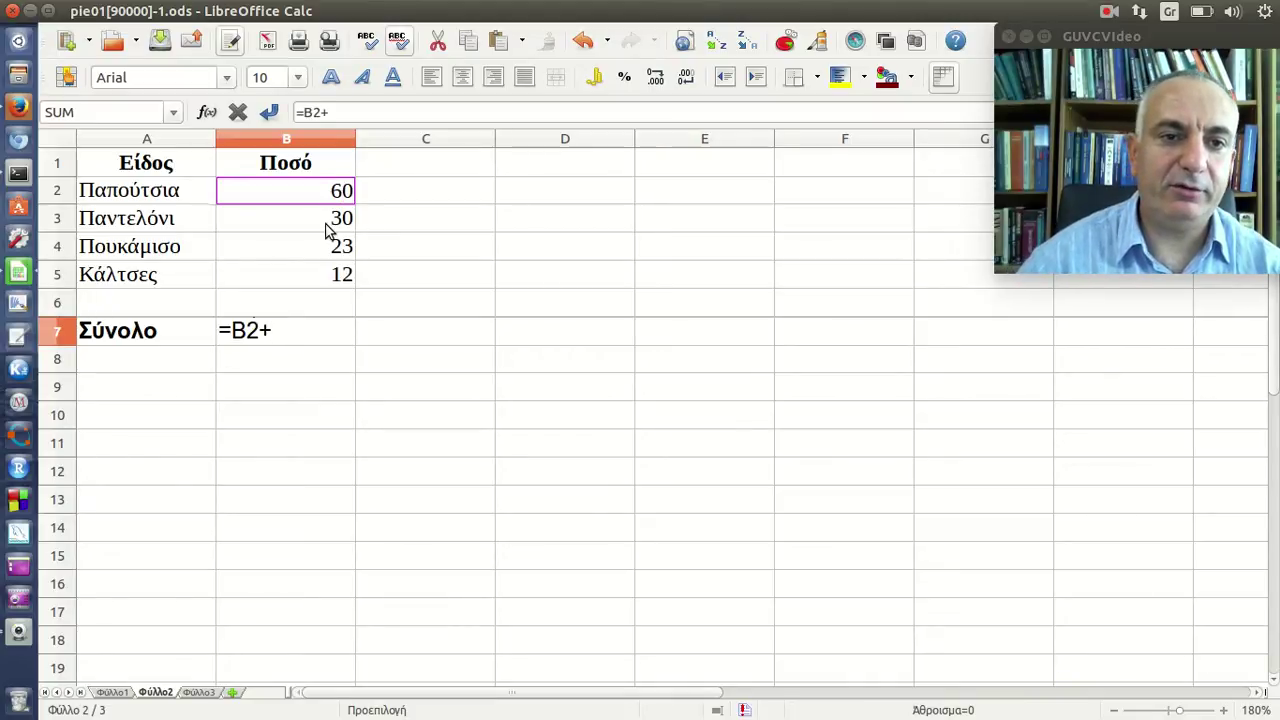
pyautogui.click(326, 222)
pyautogui.write('+')
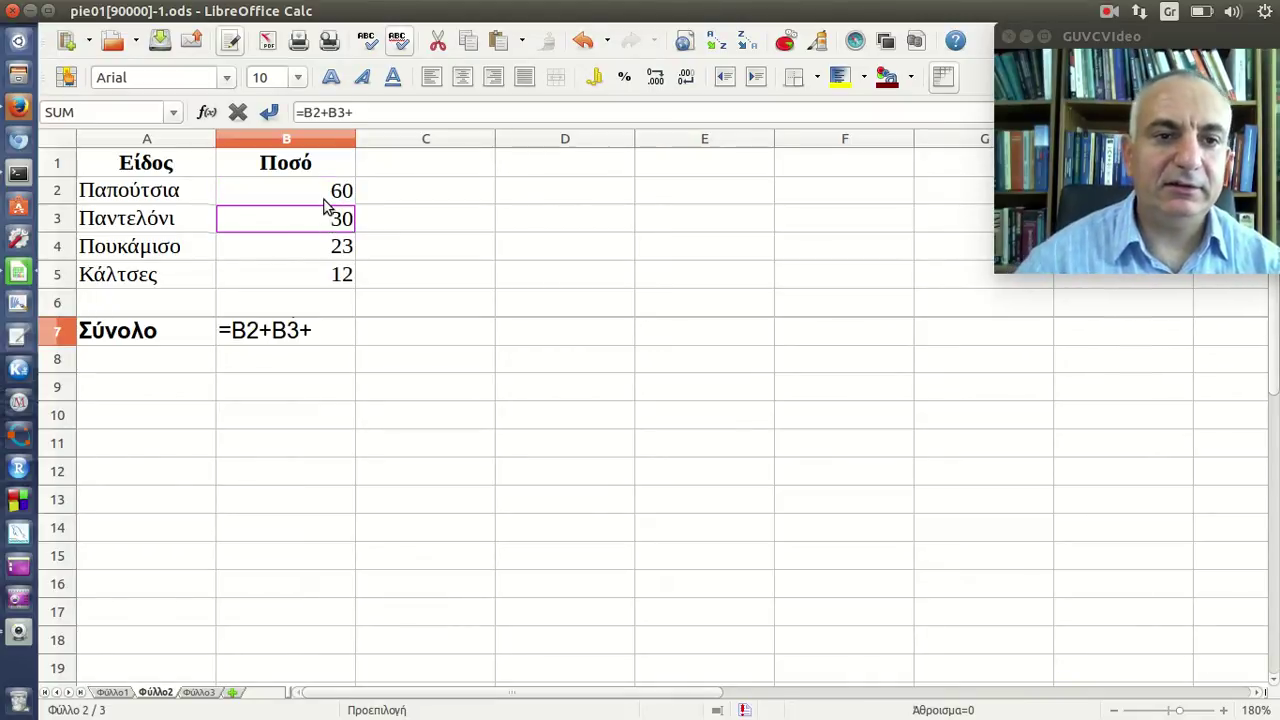
pyautogui.click(287, 253)
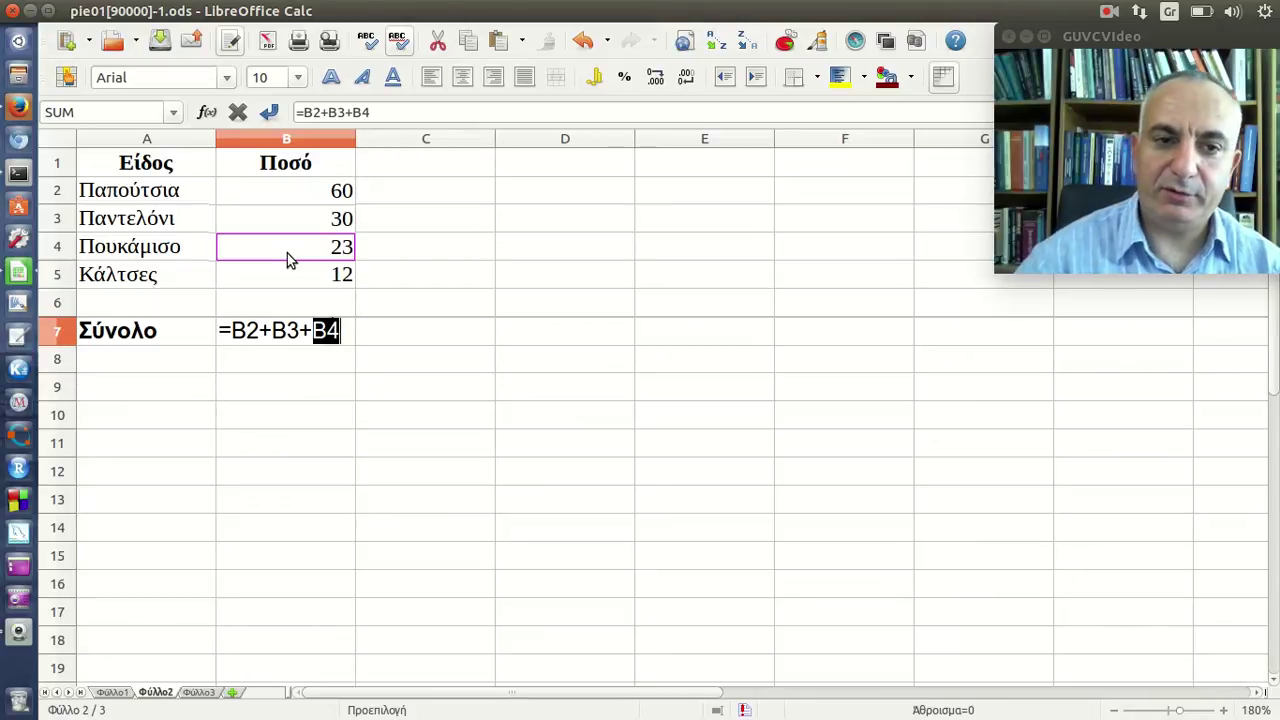
pyautogui.write('+')
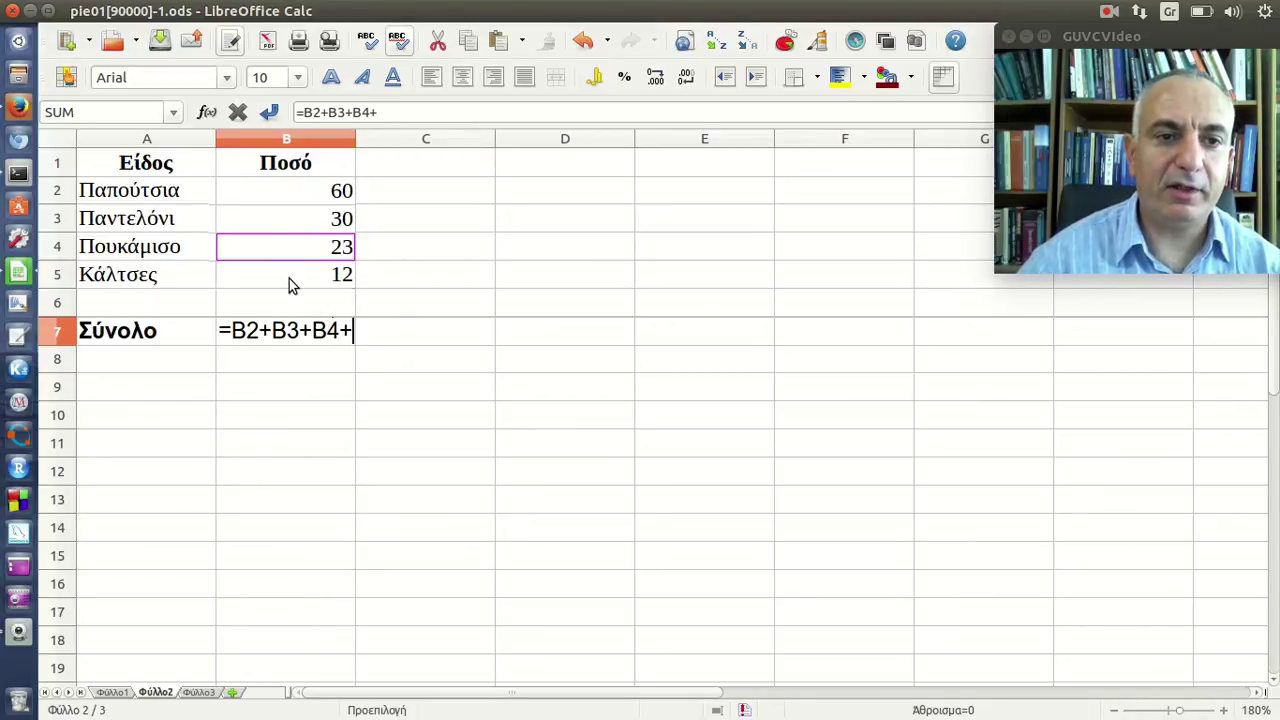
pyautogui.click(289, 285)
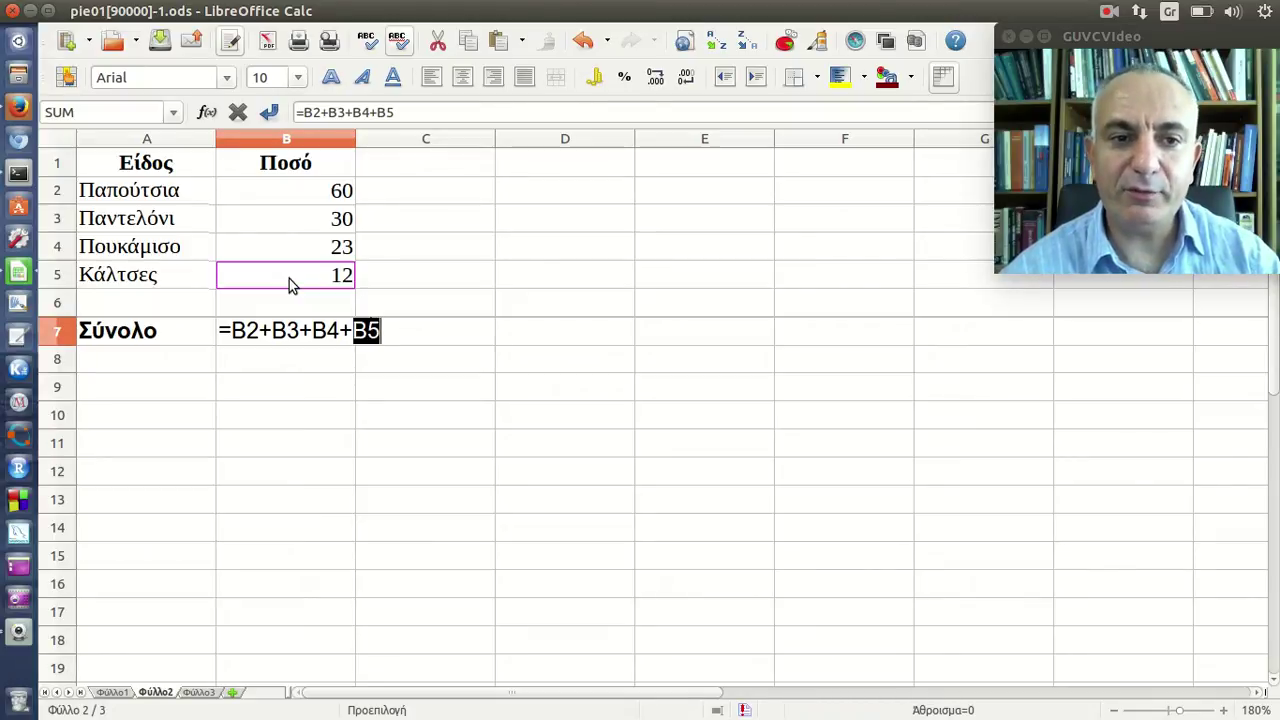
pyautogui.press('Return')
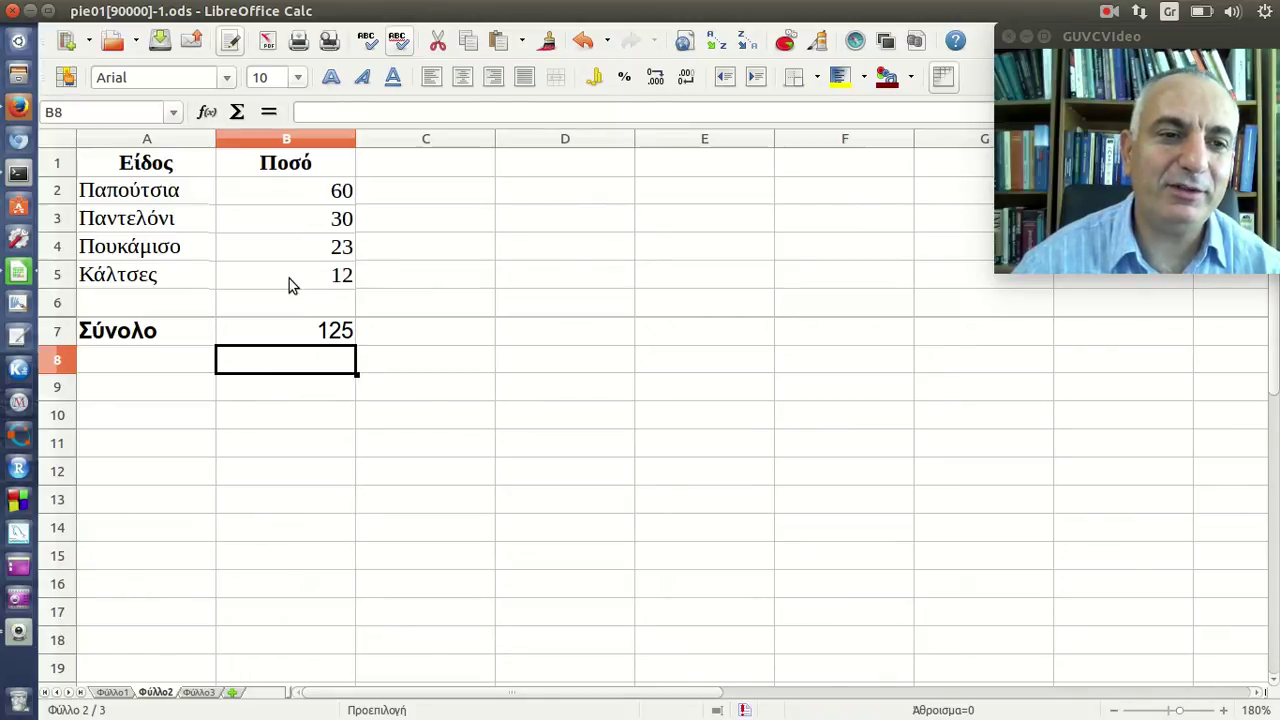
pyautogui.click(304, 334)
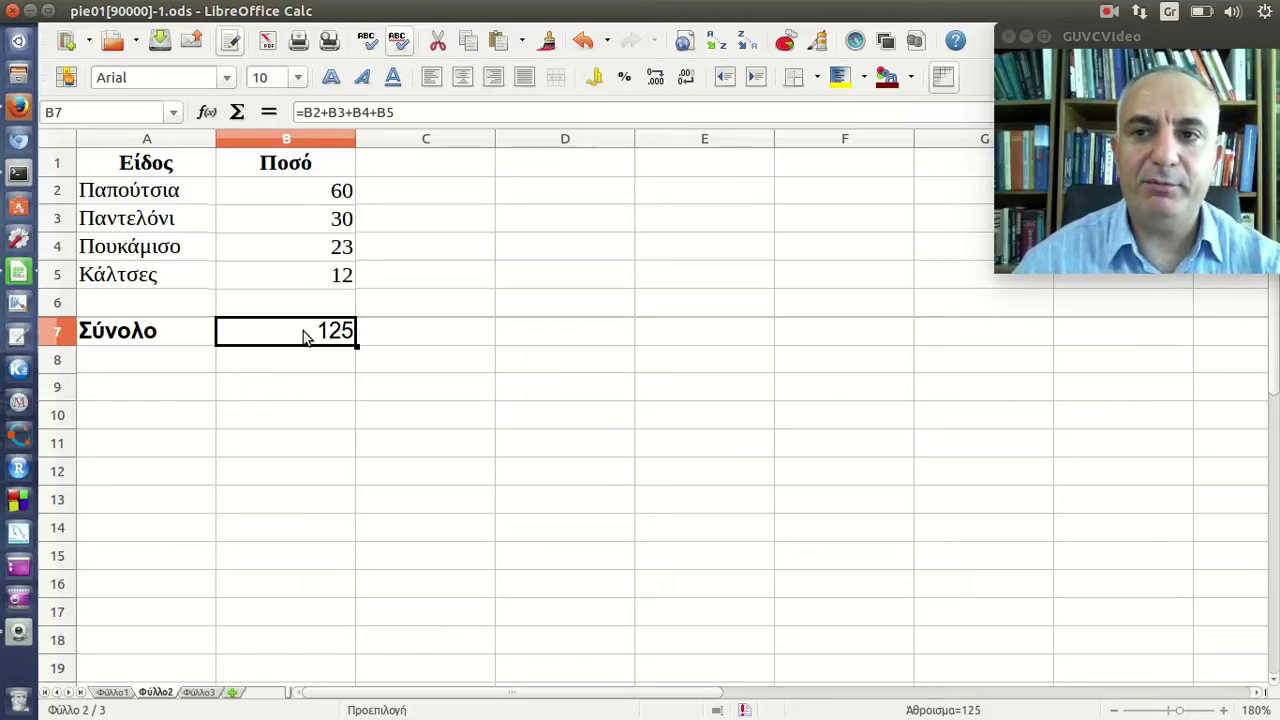
# Replace B7's formula with =SUM(B2:B5), still giving 125
pyautogui.hotkey('alt', 'shift')
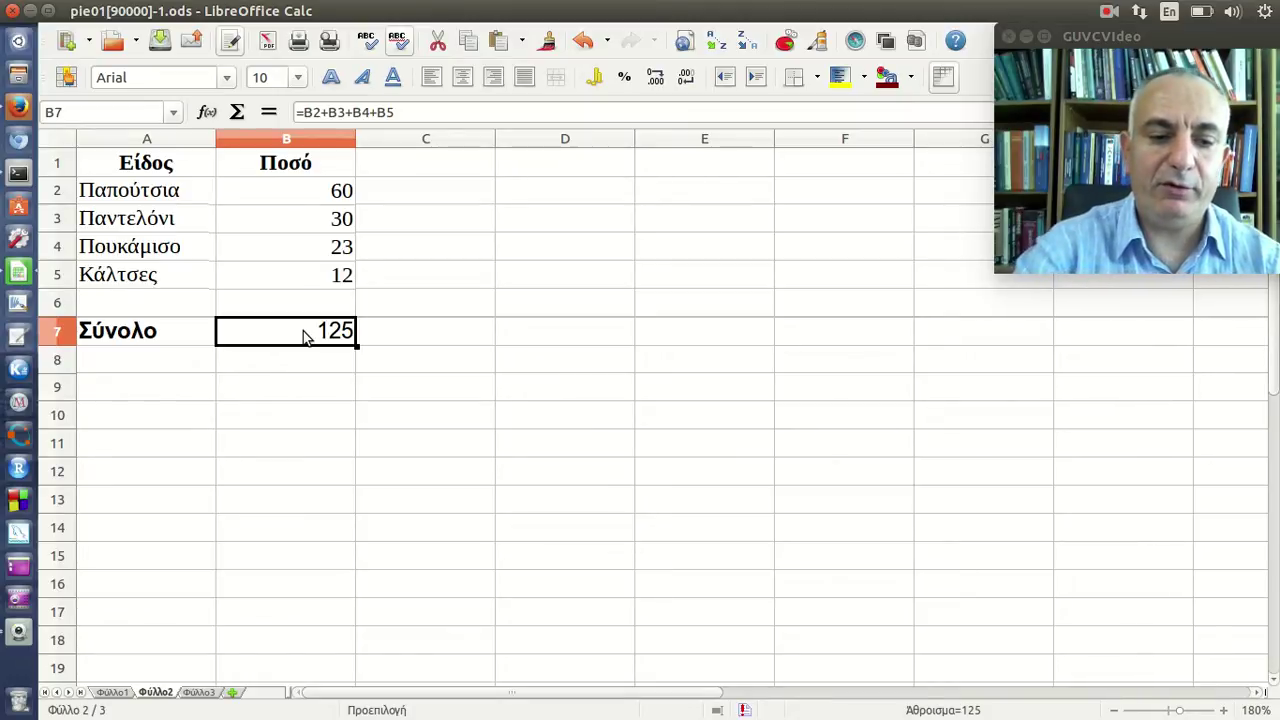
pyautogui.write('=sum(')
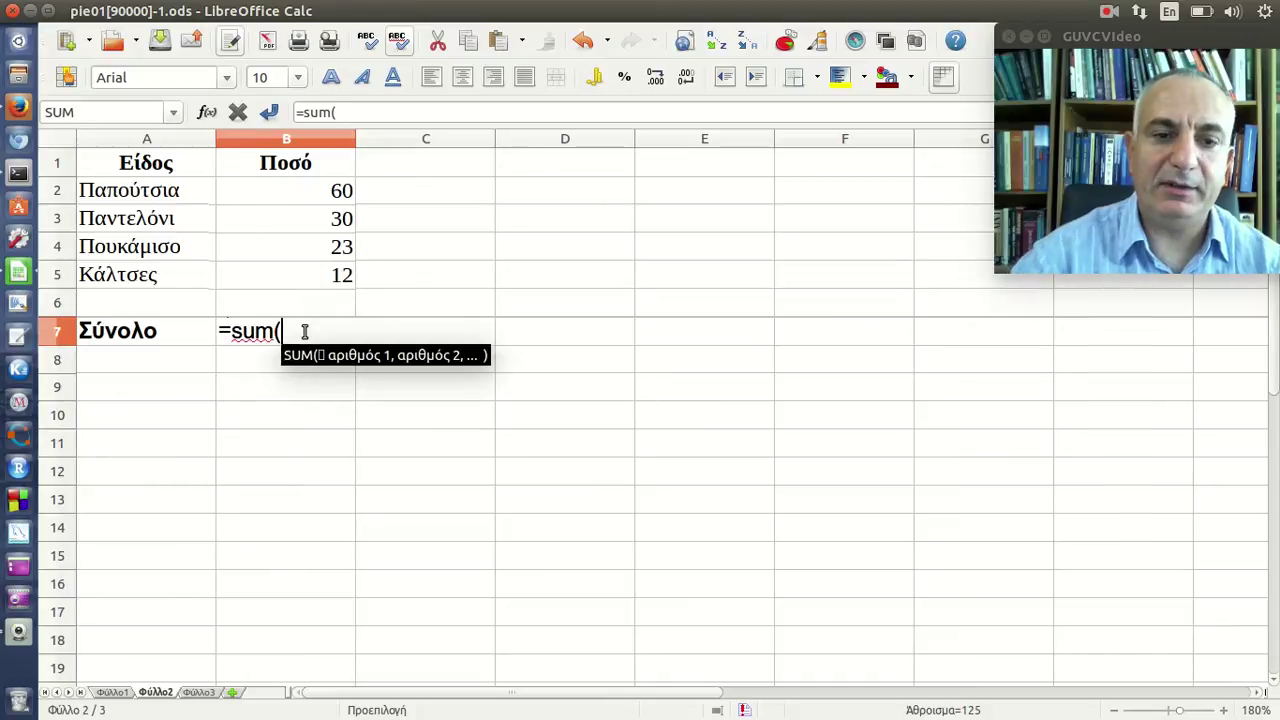
pyautogui.moveTo(331, 189); pyautogui.dragTo(326, 278)
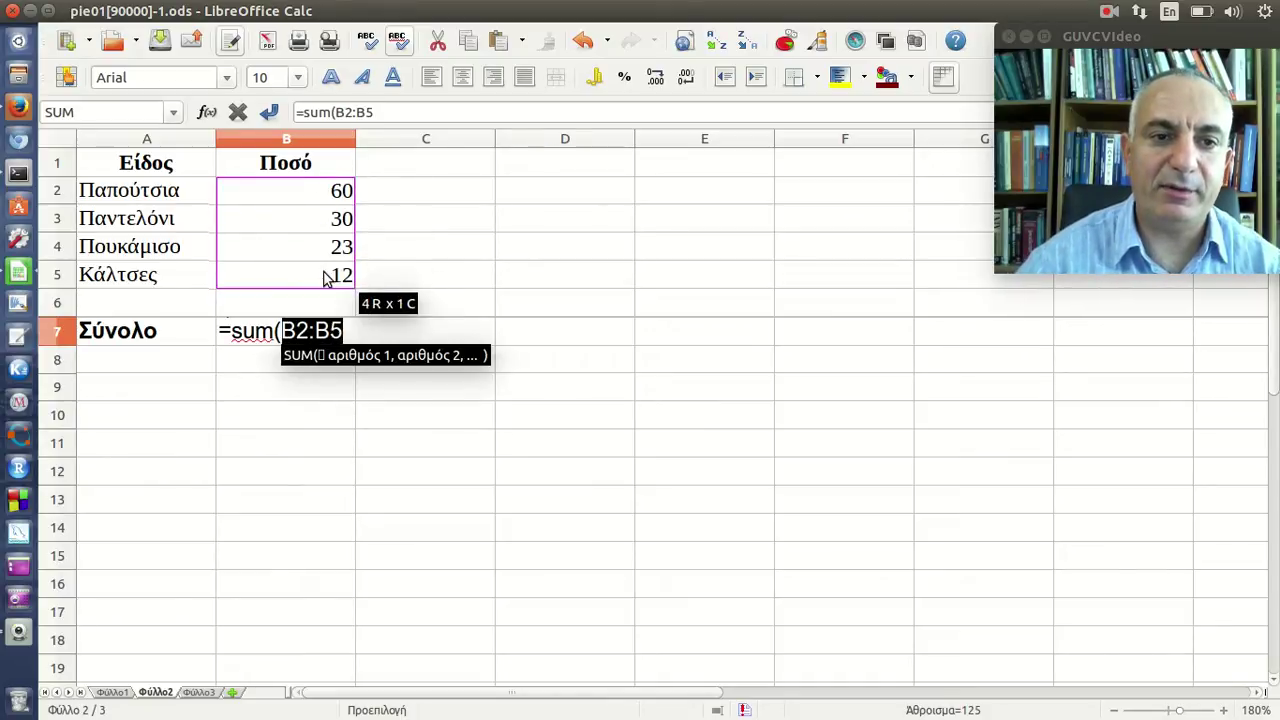
pyautogui.write(')')
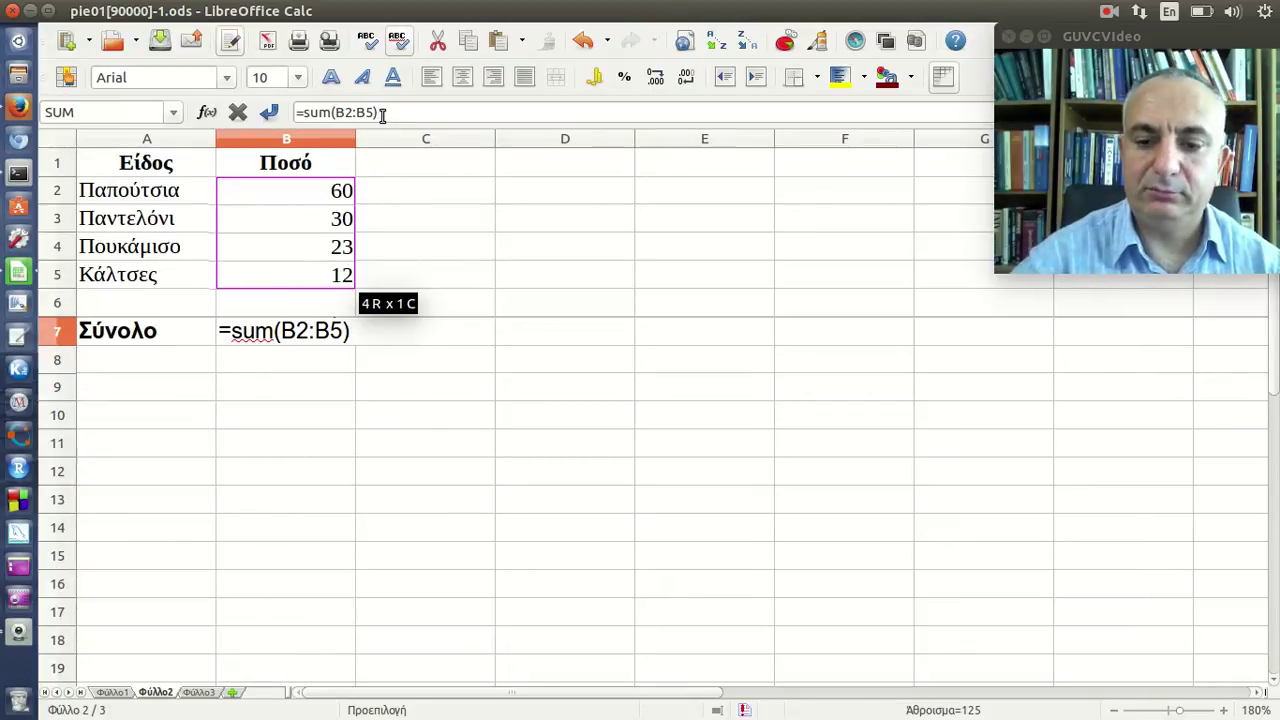
pyautogui.press('Return')
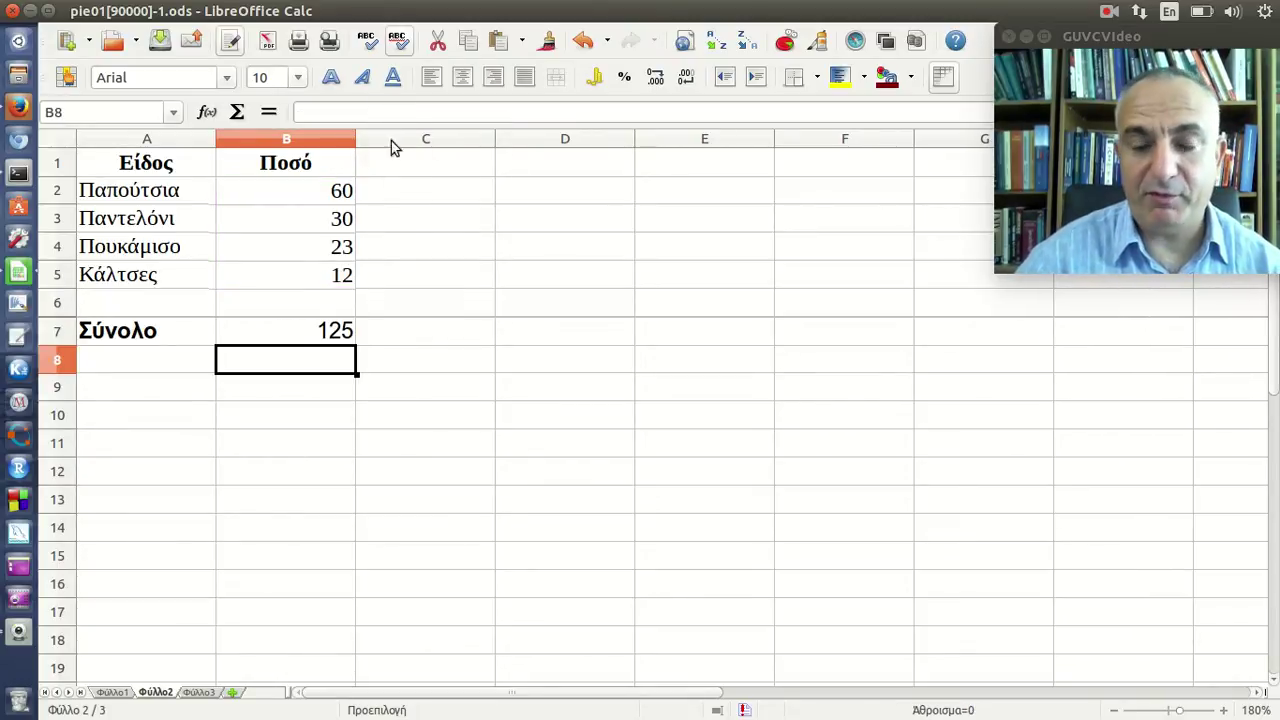
pyautogui.click(340, 338)
pyautogui.click(410, 112)
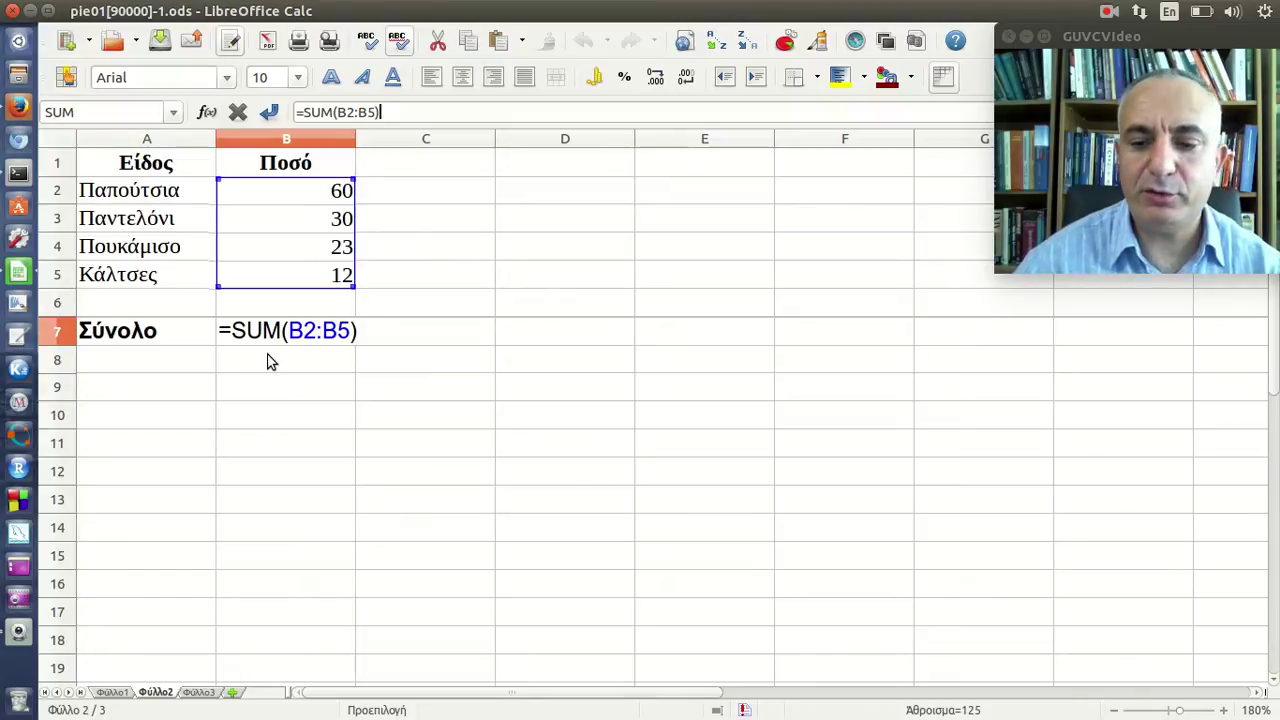
pyautogui.press('Return')
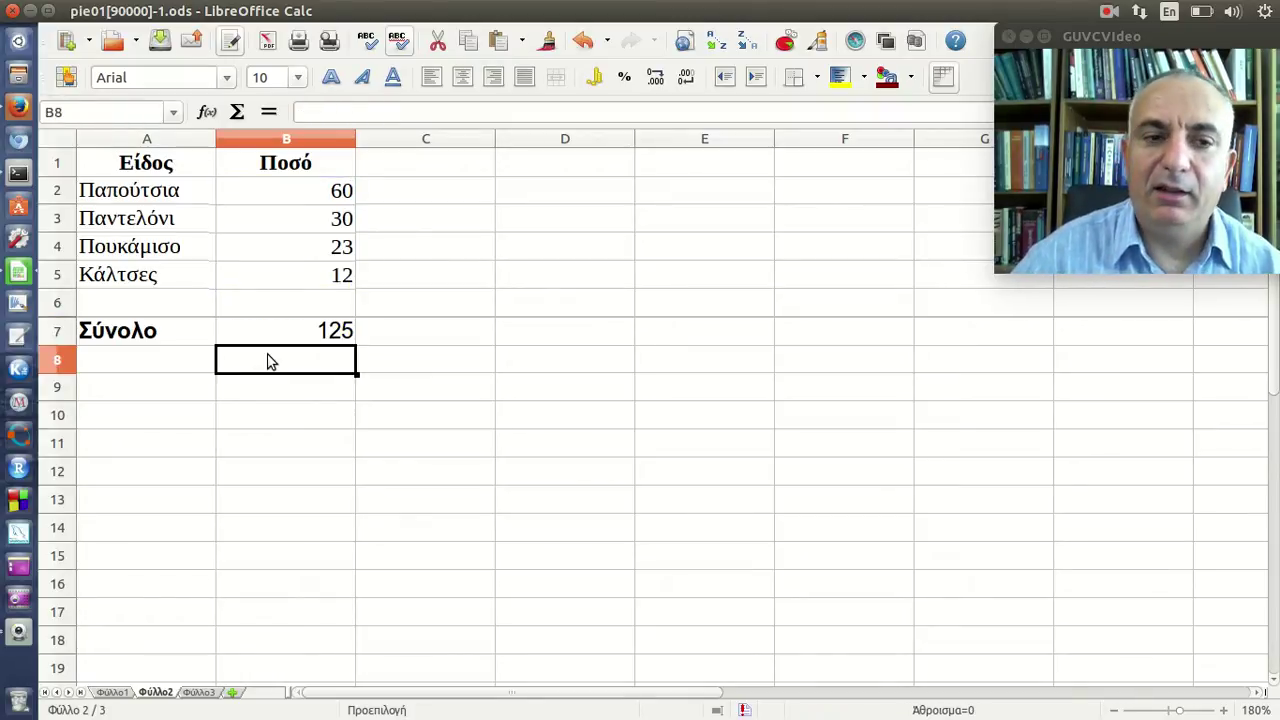
pyautogui.click(272, 340)
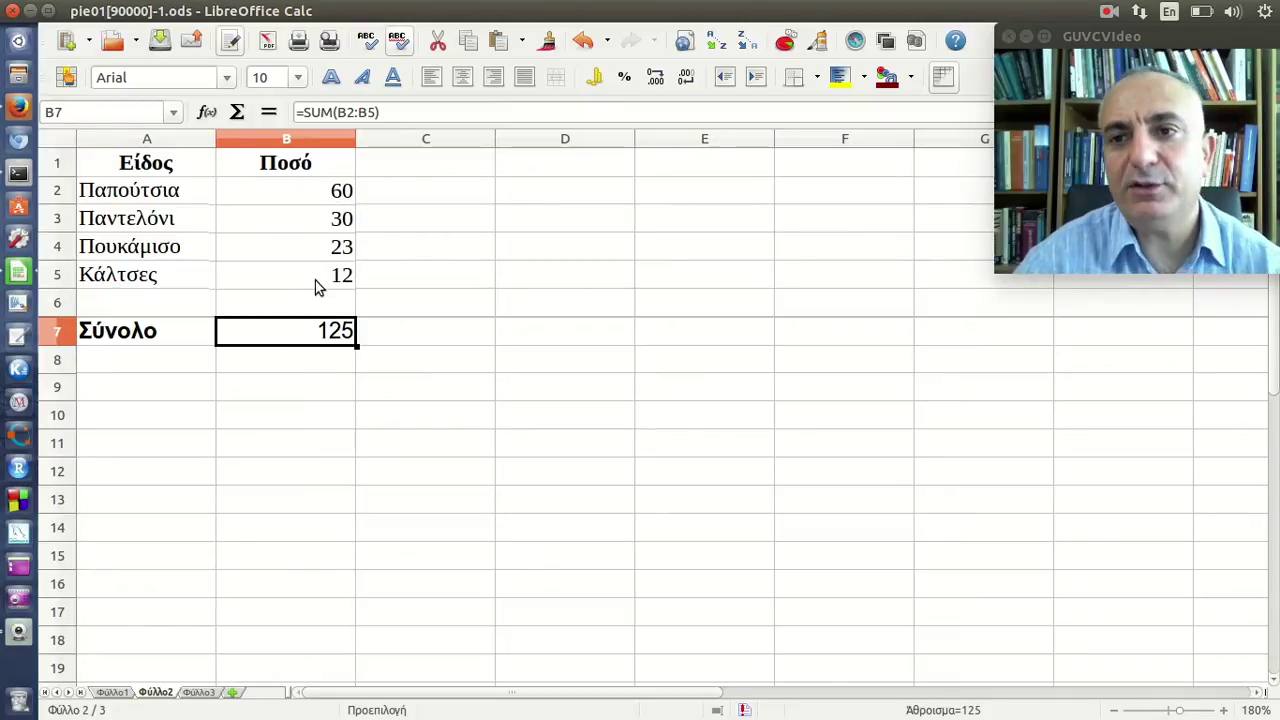
# Add a bold 'Ποσοστό' heading in C1
pyautogui.click(388, 168)
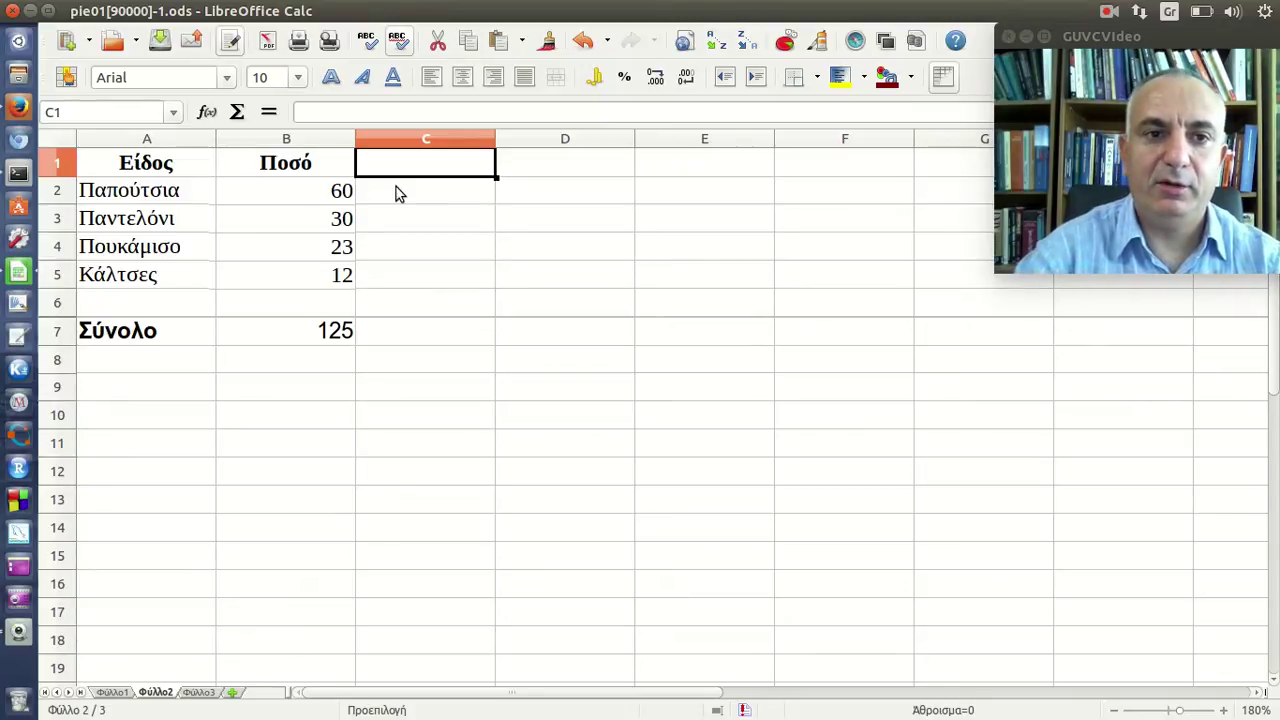
pyautogui.write('Ποσοσ')
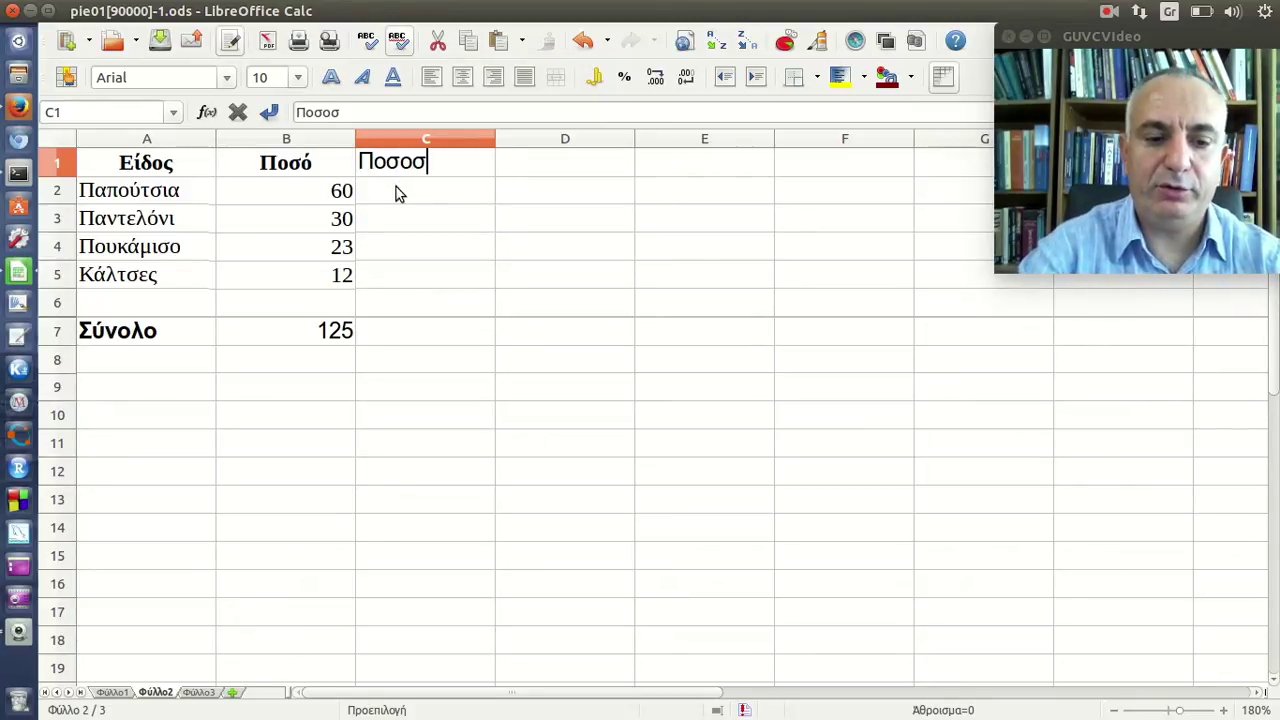
pyautogui.write('τό')
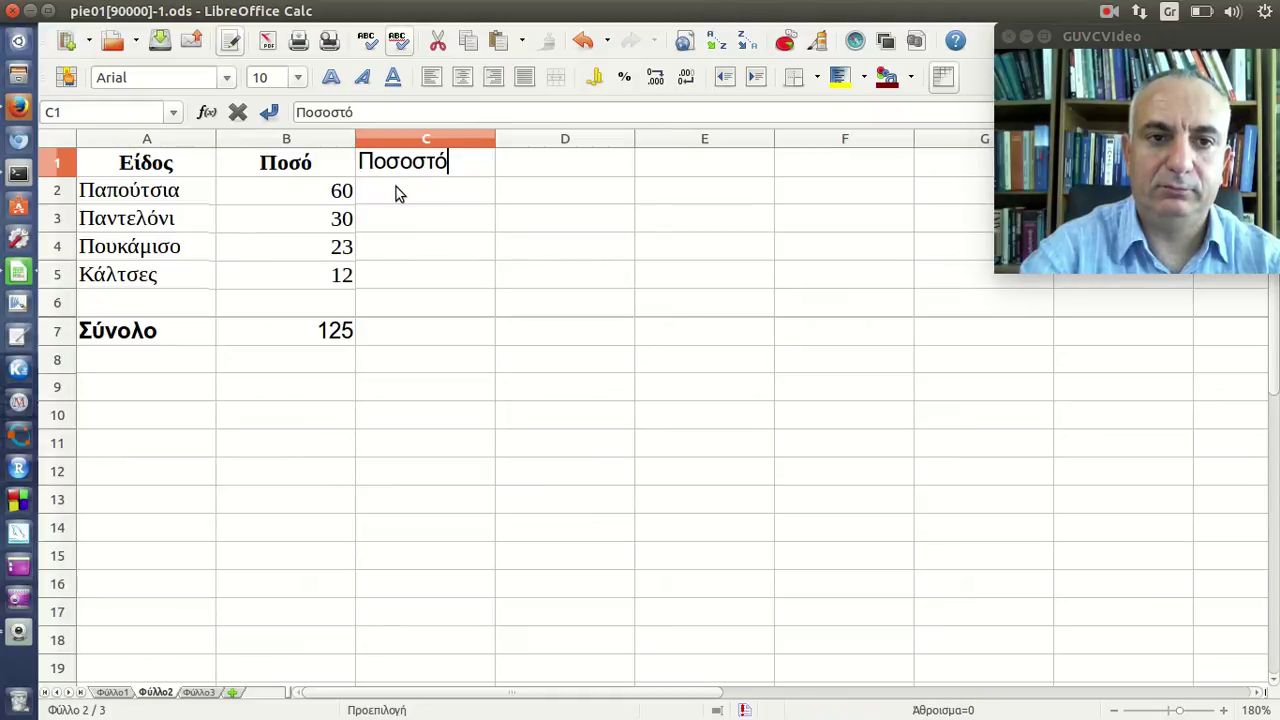
pyautogui.press('Return')
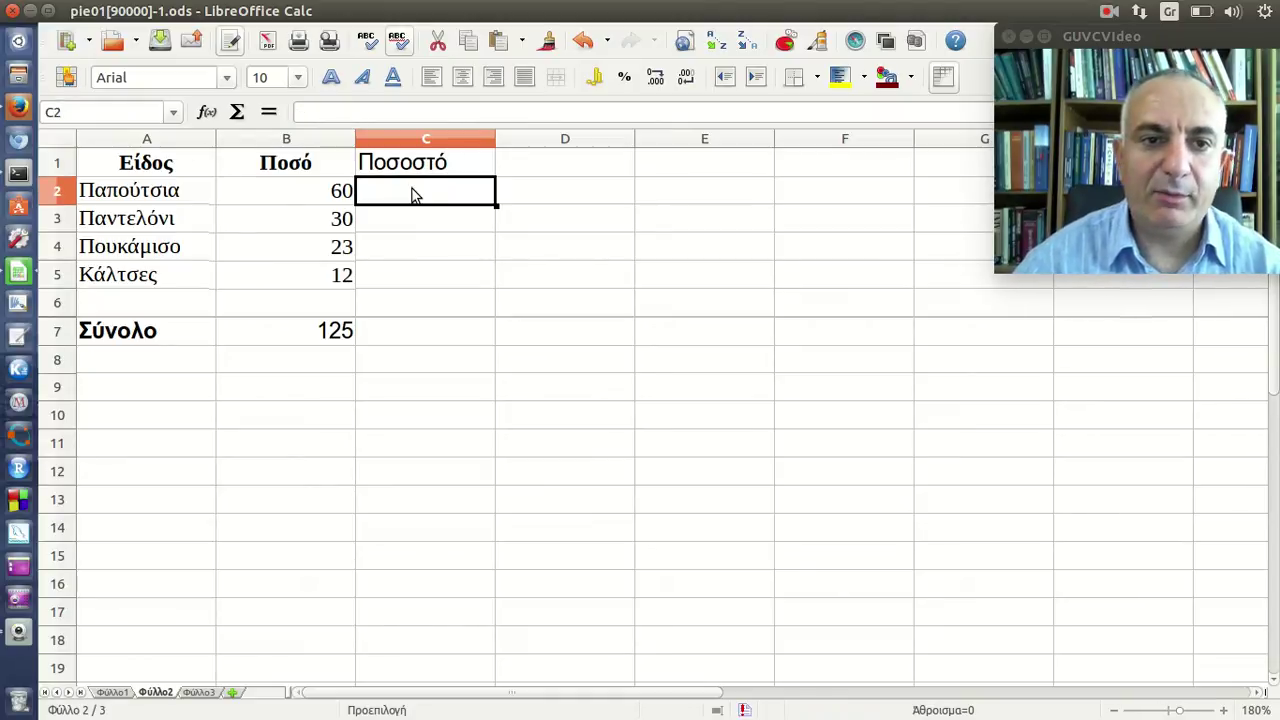
pyautogui.click(414, 165)
pyautogui.click(331, 77)
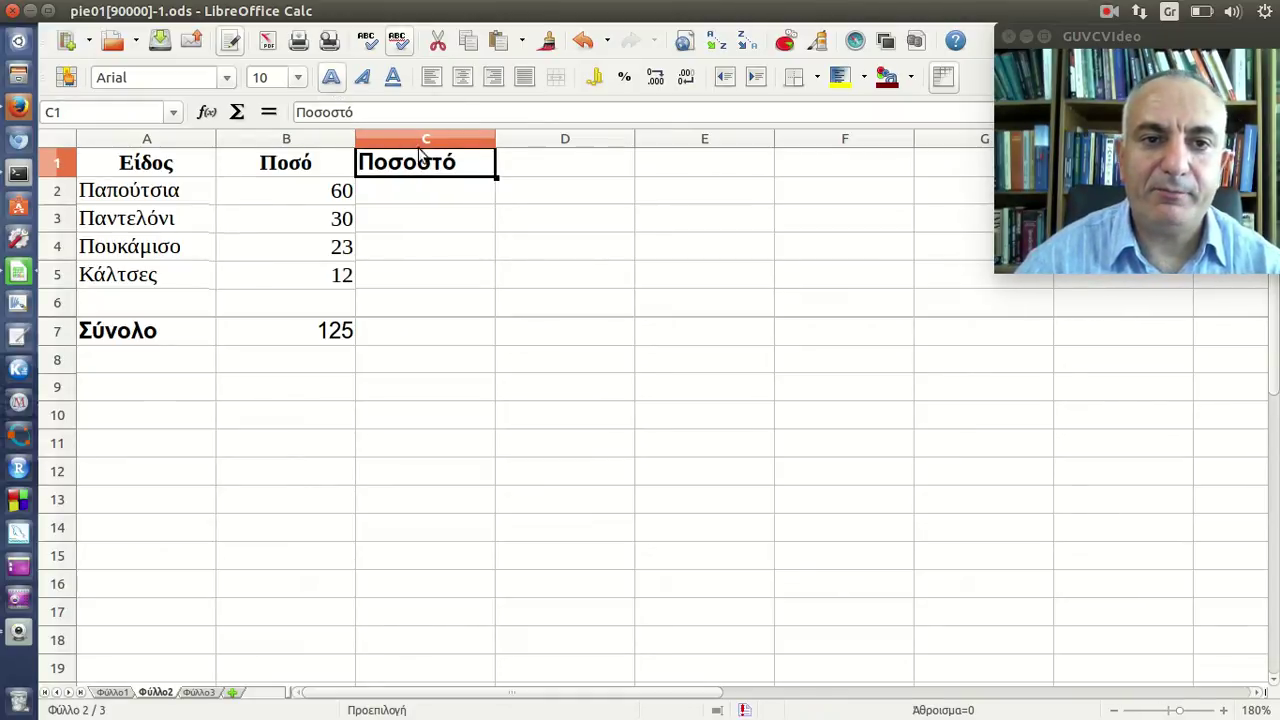
# Enter =B2*100/B7 in C2, giving a percentage of 48
pyautogui.click(432, 193)
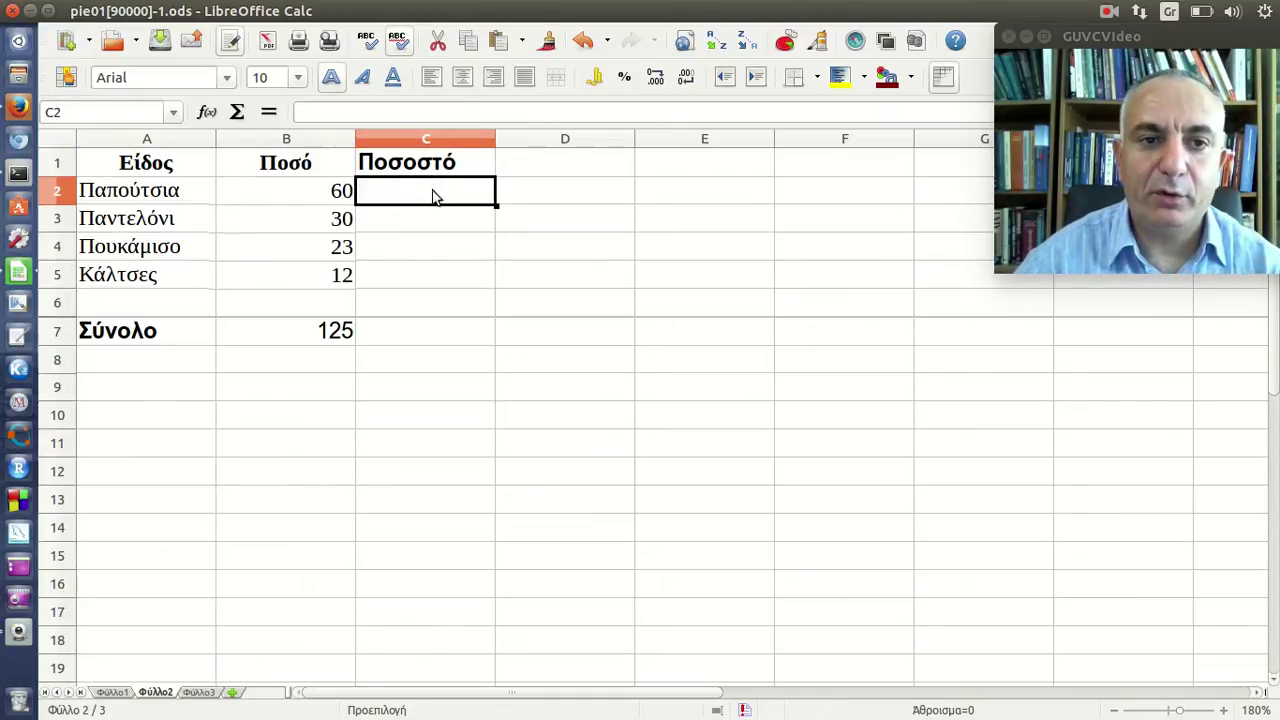
pyautogui.write('=')
pyautogui.click(292, 197)
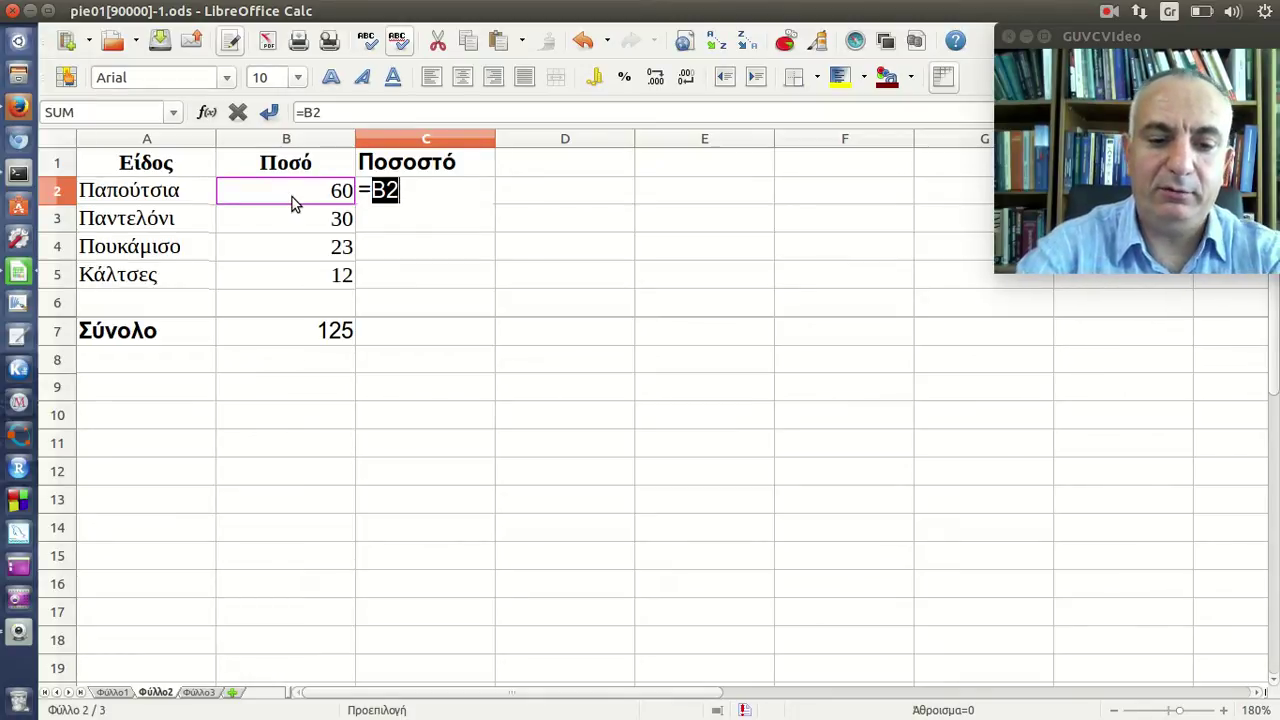
pyautogui.write('*100')
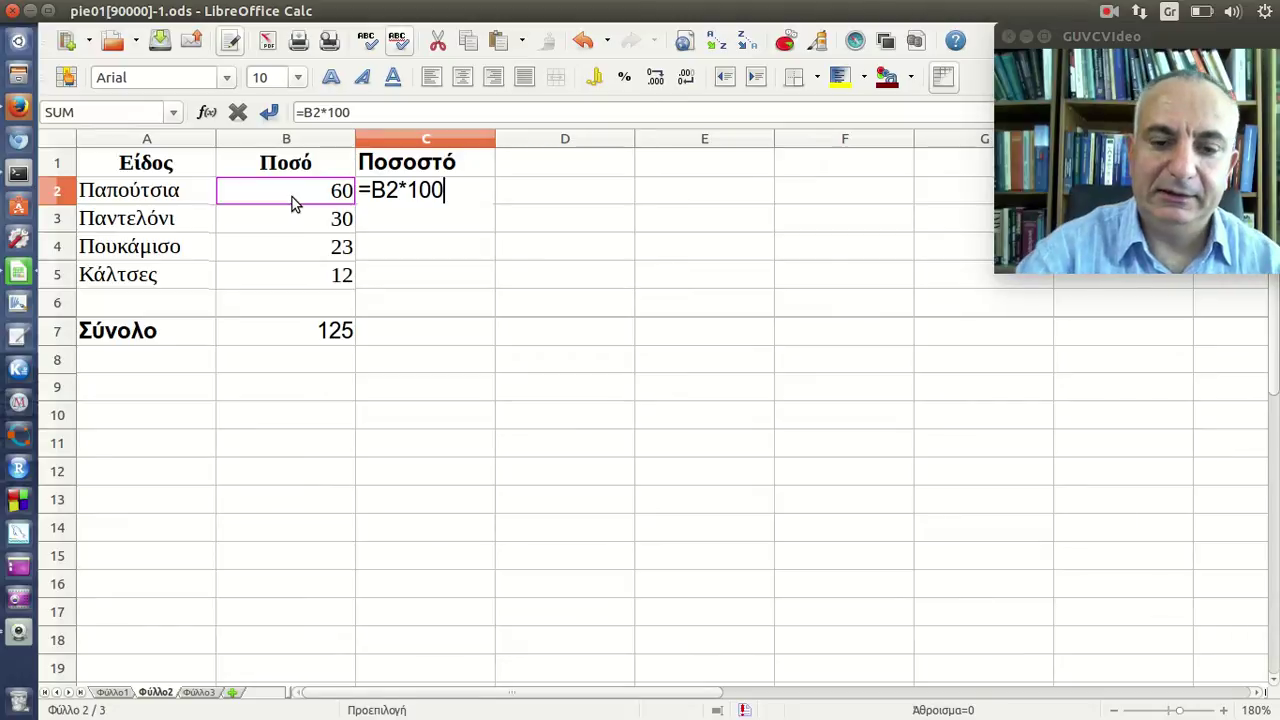
pyautogui.write('/')
pyautogui.click(310, 336)
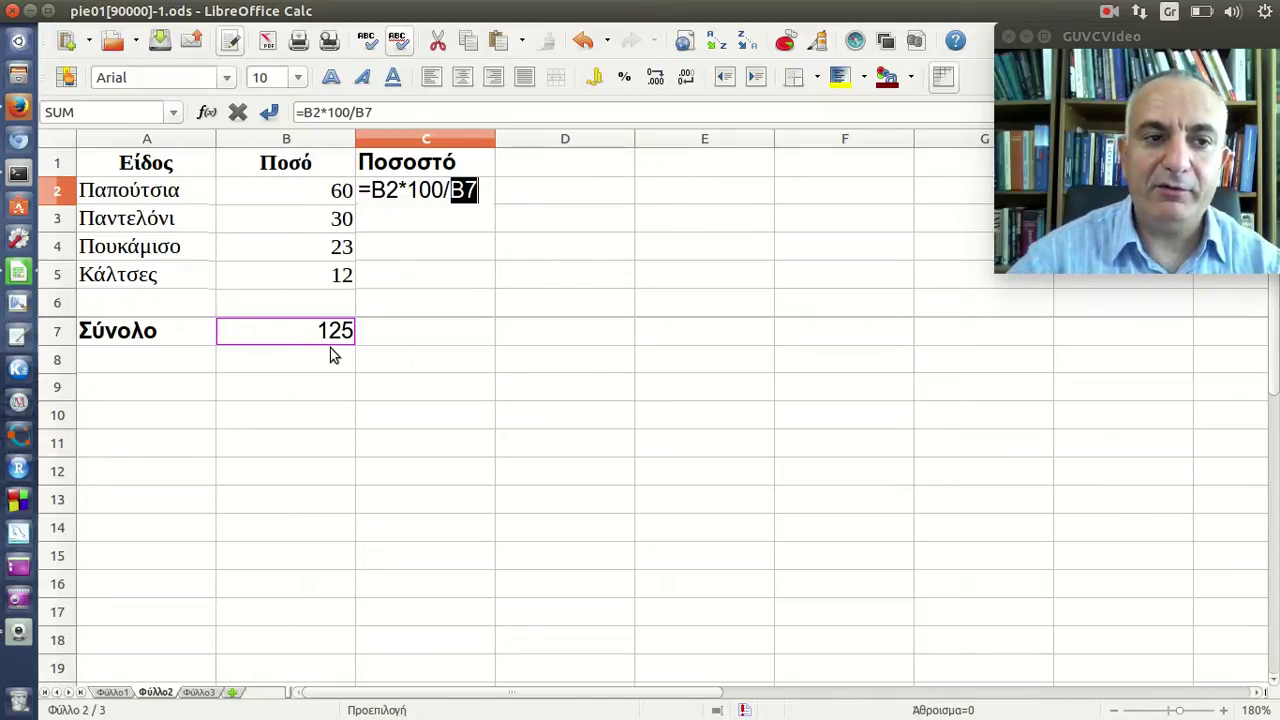
pyautogui.press('Return')
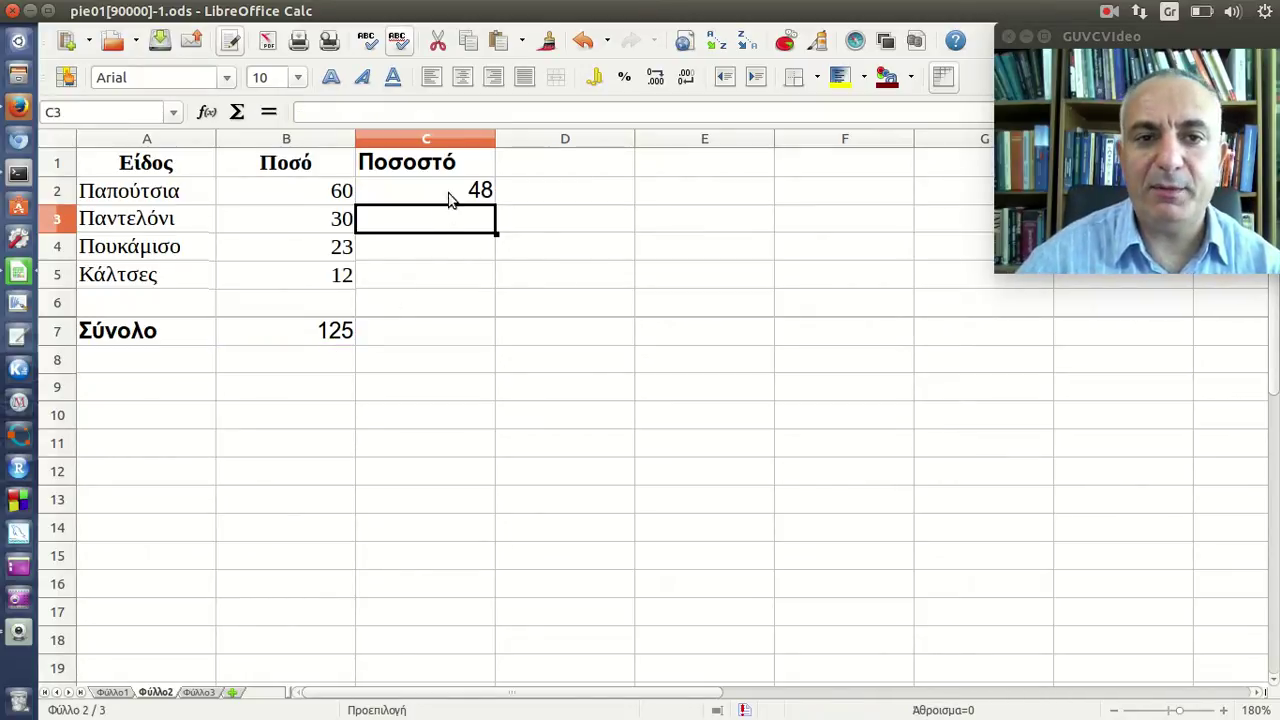
pyautogui.click(450, 192)
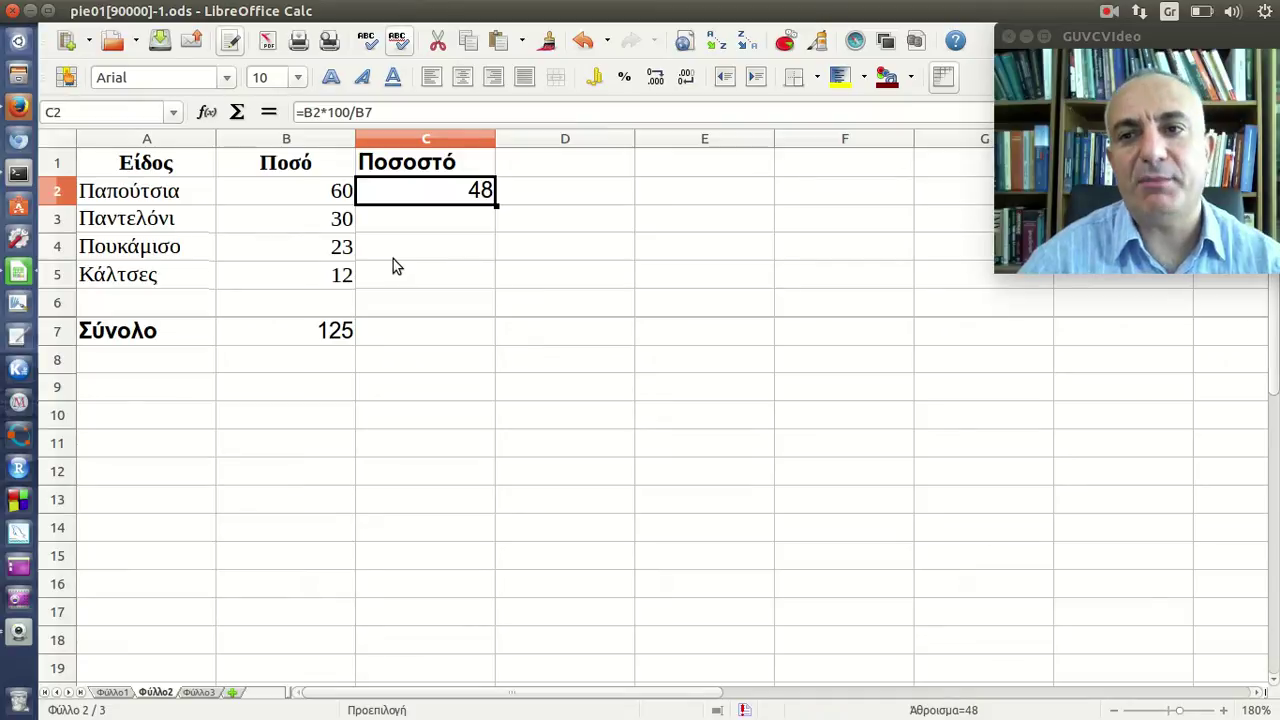
pyautogui.click(533, 197)
pyautogui.write('=')
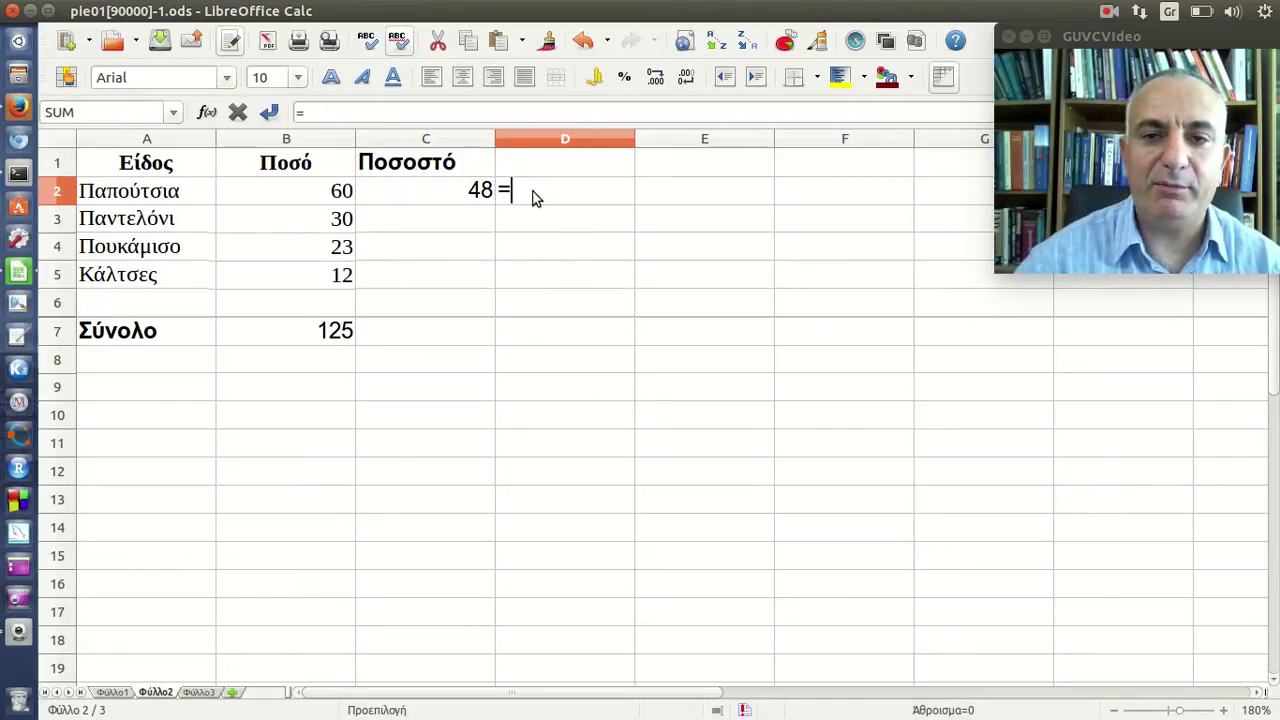
pyautogui.click(456, 193)
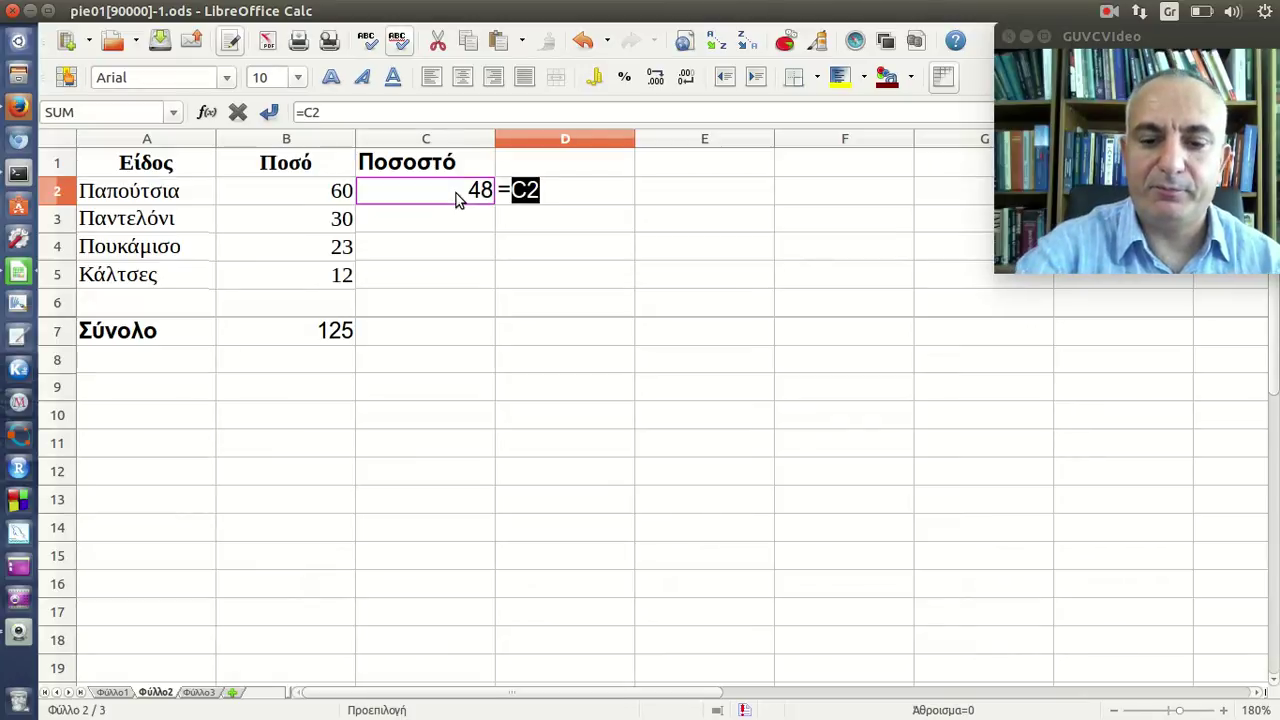
pyautogui.write('*')
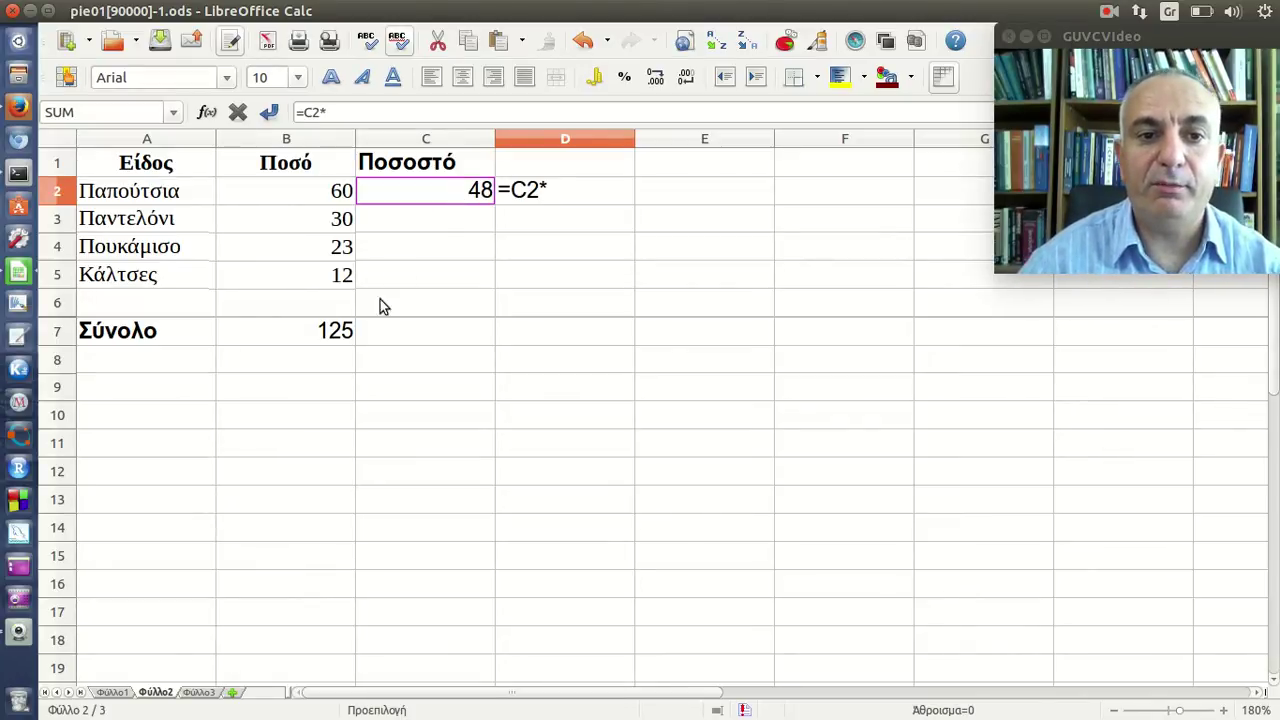
pyautogui.click(336, 345)
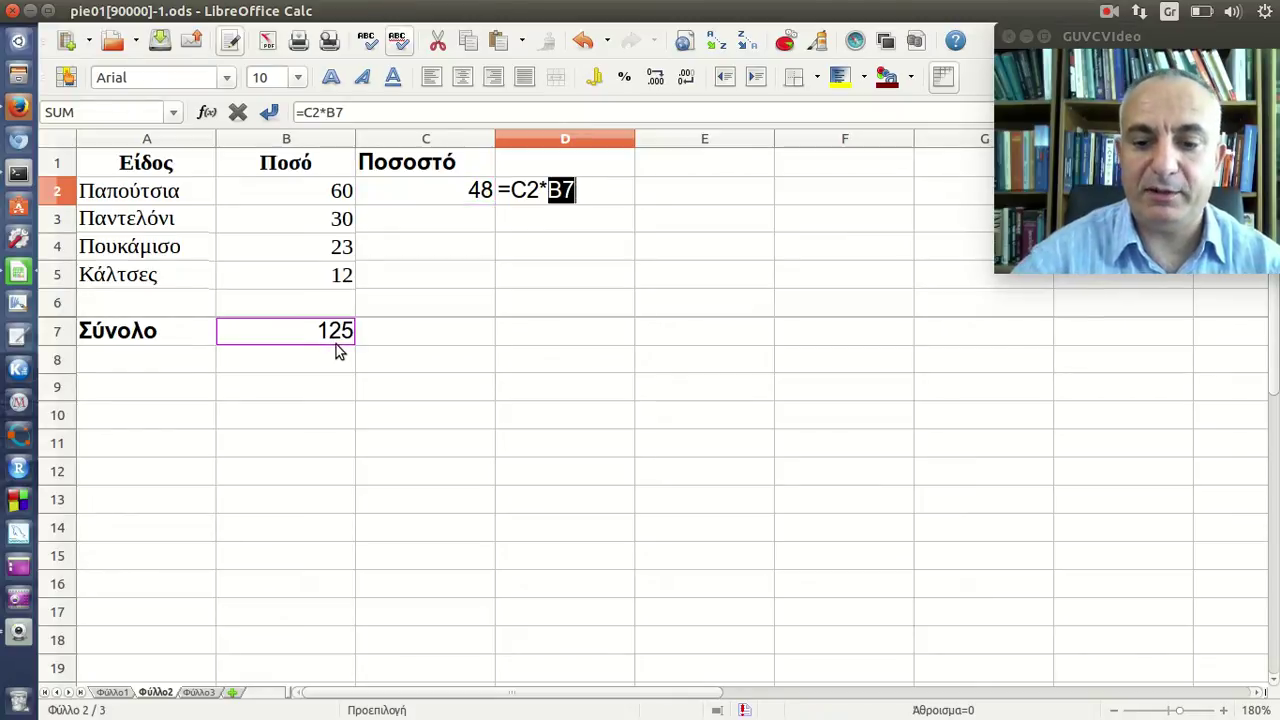
pyautogui.write('/100')
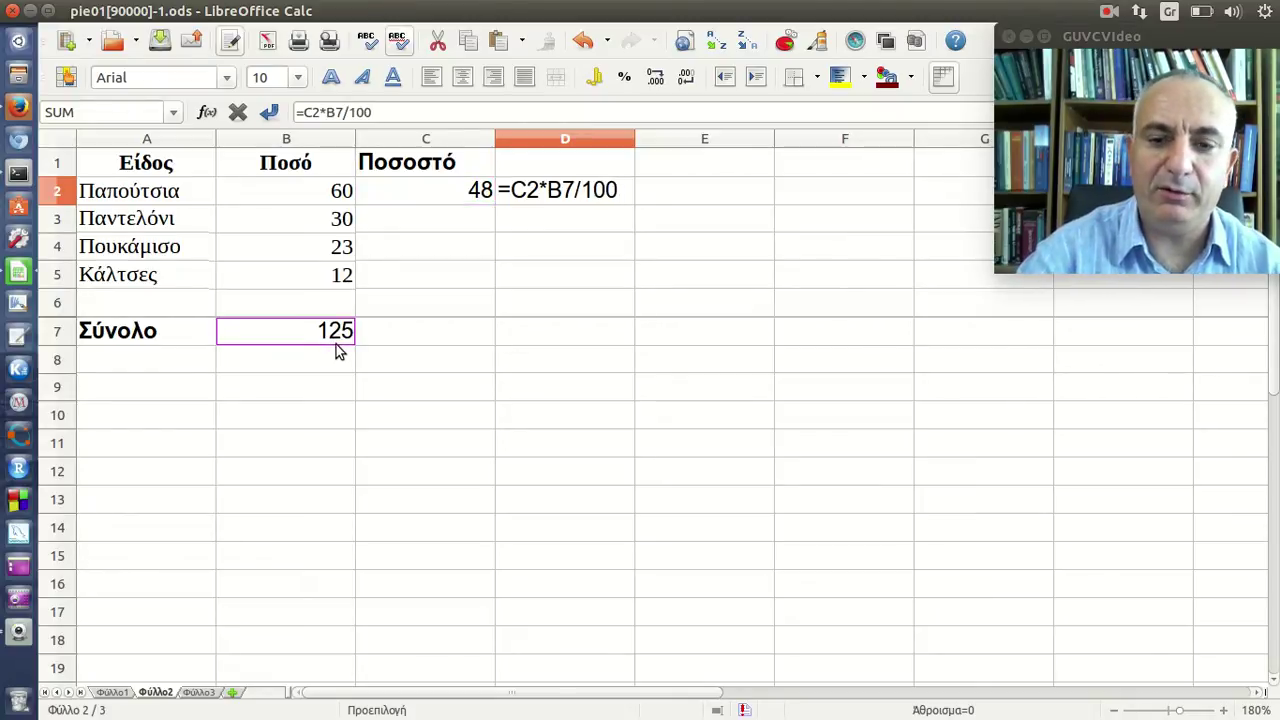
pyautogui.press('Return')
pyautogui.click(538, 197)
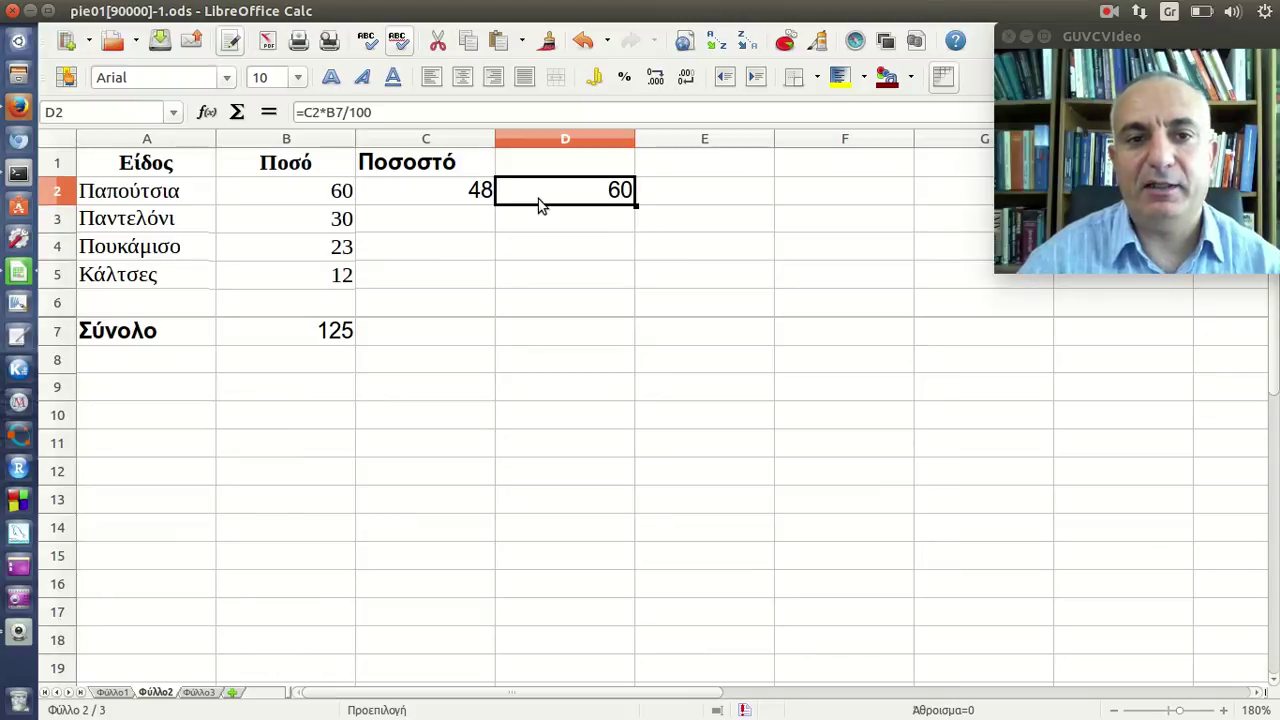
pyautogui.click(436, 112)
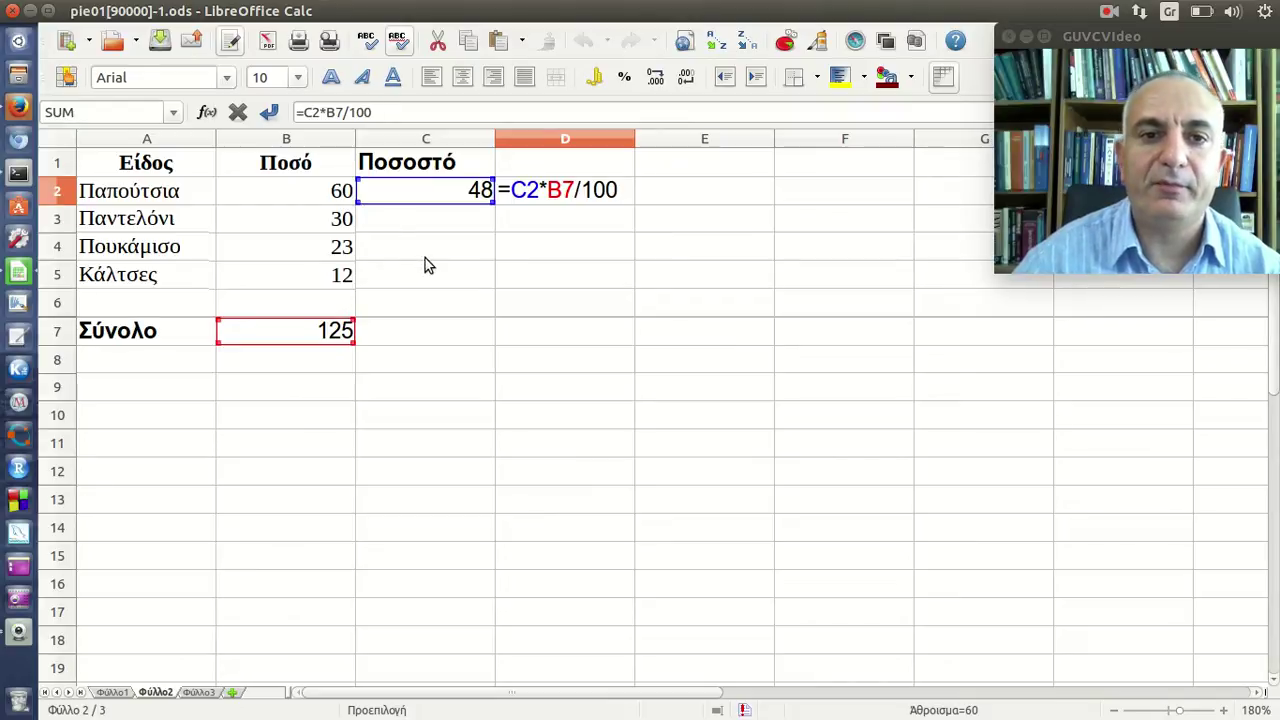
pyautogui.press('Return')
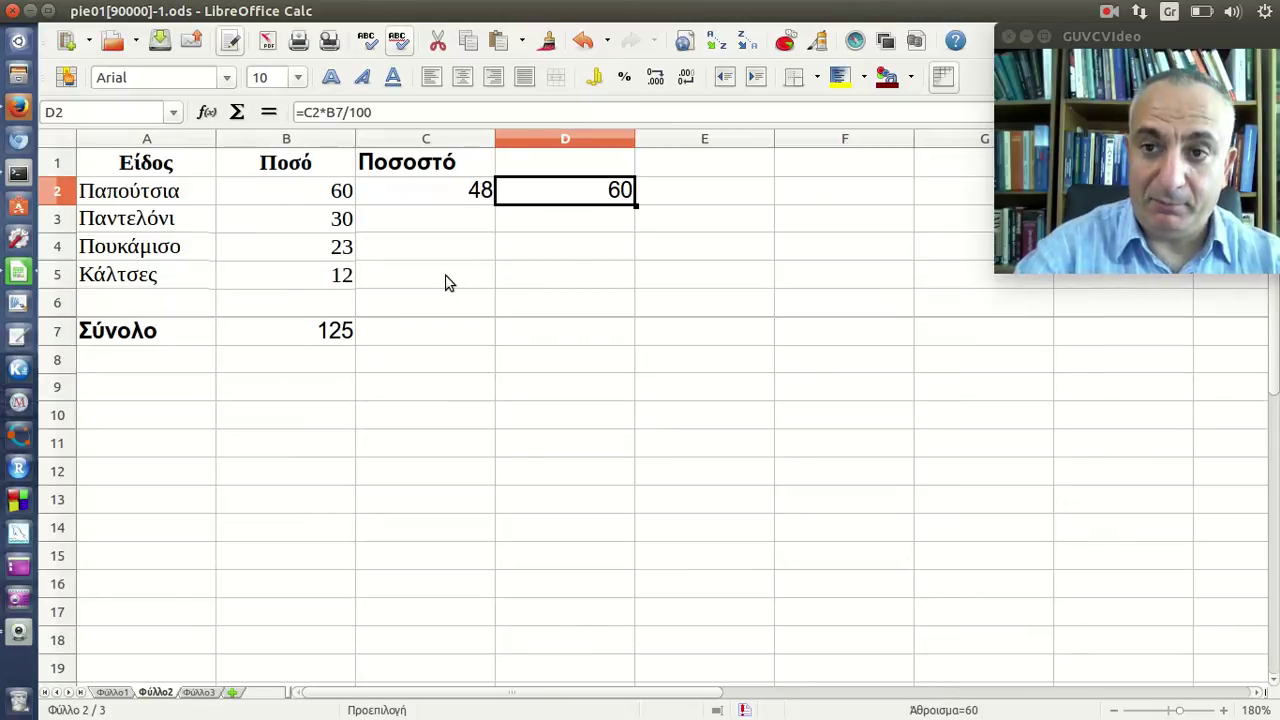
pyautogui.press('Delete')
# Delete the *100 from C2's formula so it reads =B2/B7 and shows 0.48
pyautogui.click(394, 191)
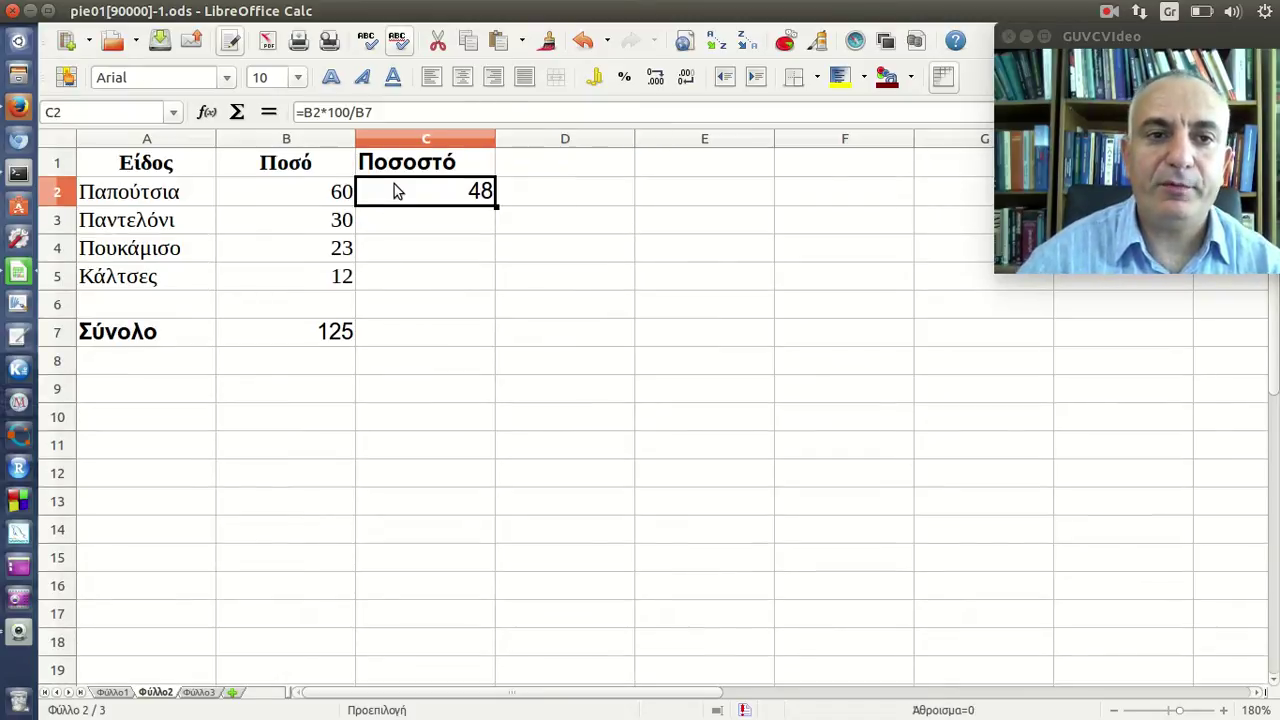
pyautogui.moveTo(321, 112); pyautogui.dragTo(398, 119)
pyautogui.press('Delete')
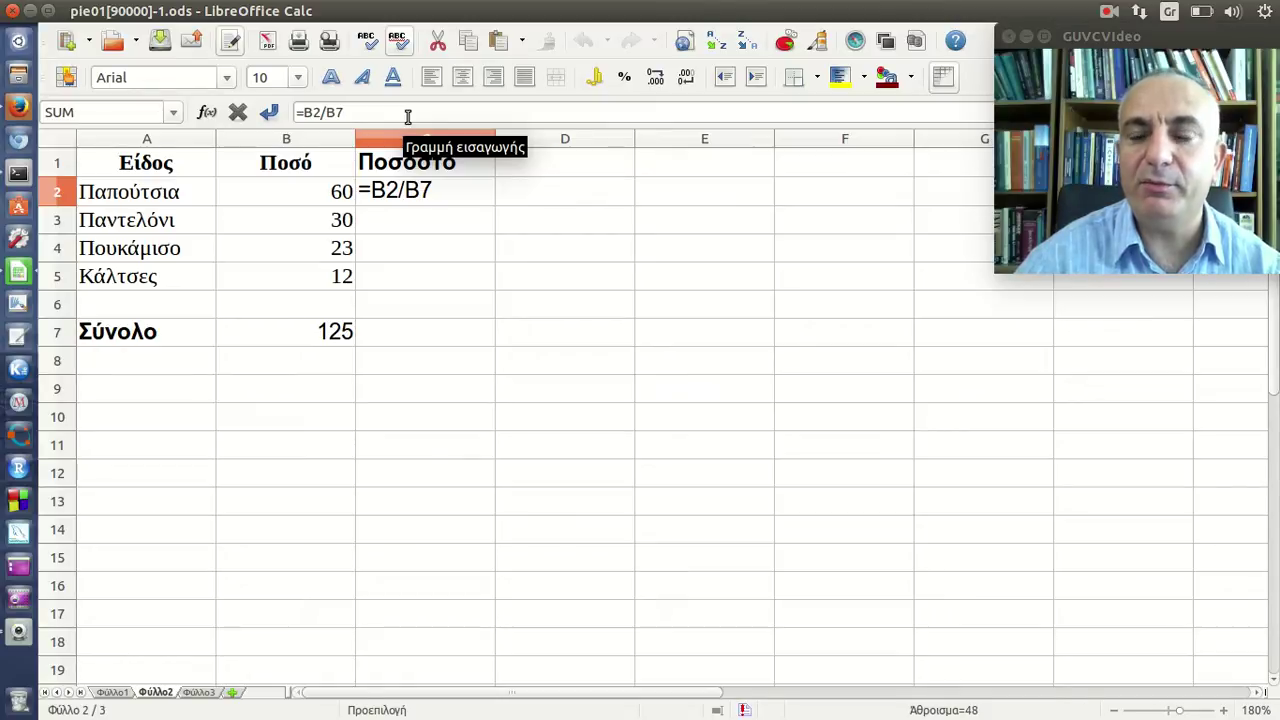
pyautogui.press('Return')
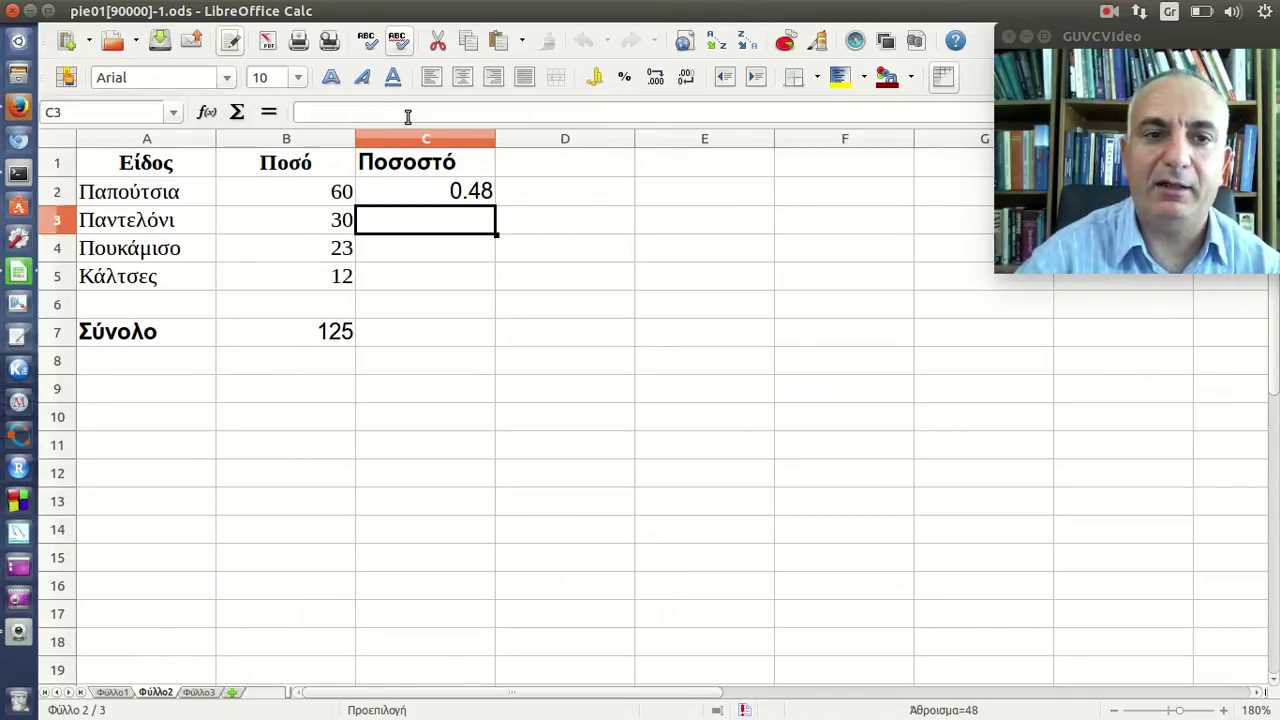
pyautogui.click(449, 203)
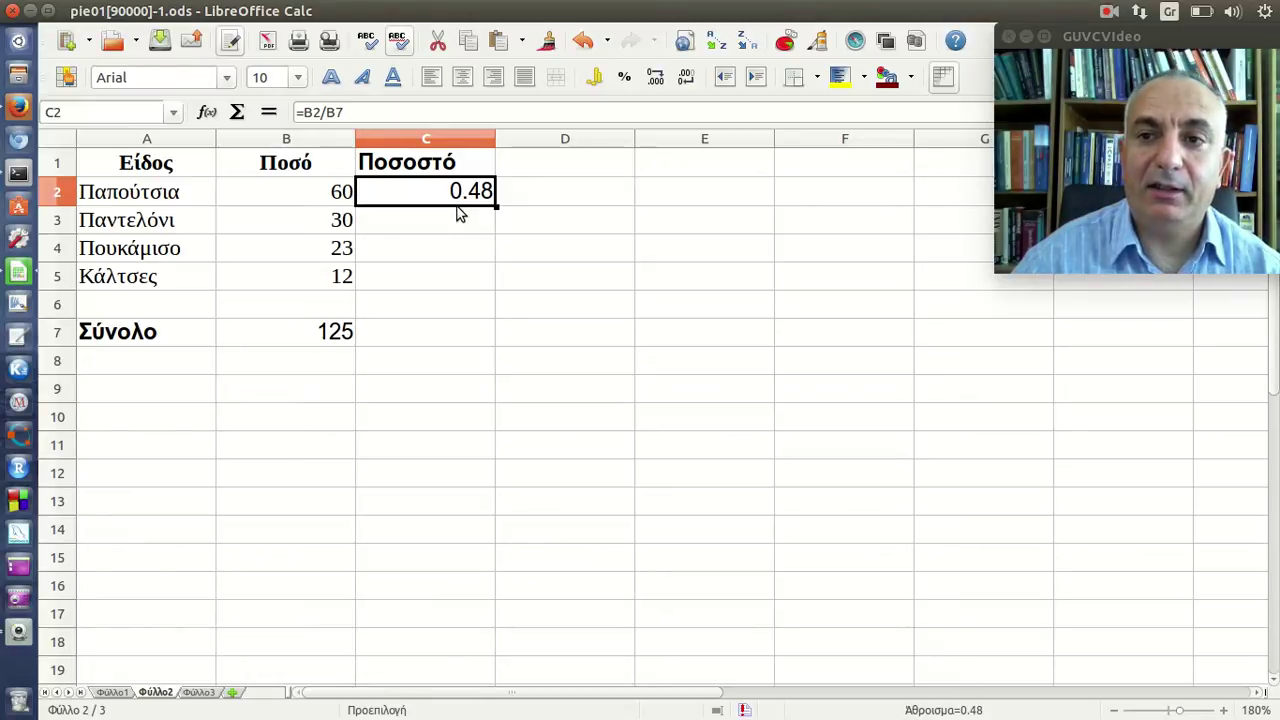
# Apply percent format to C2 and adjust the decimals to one place, giving 48.0%
pyautogui.click(628, 86)
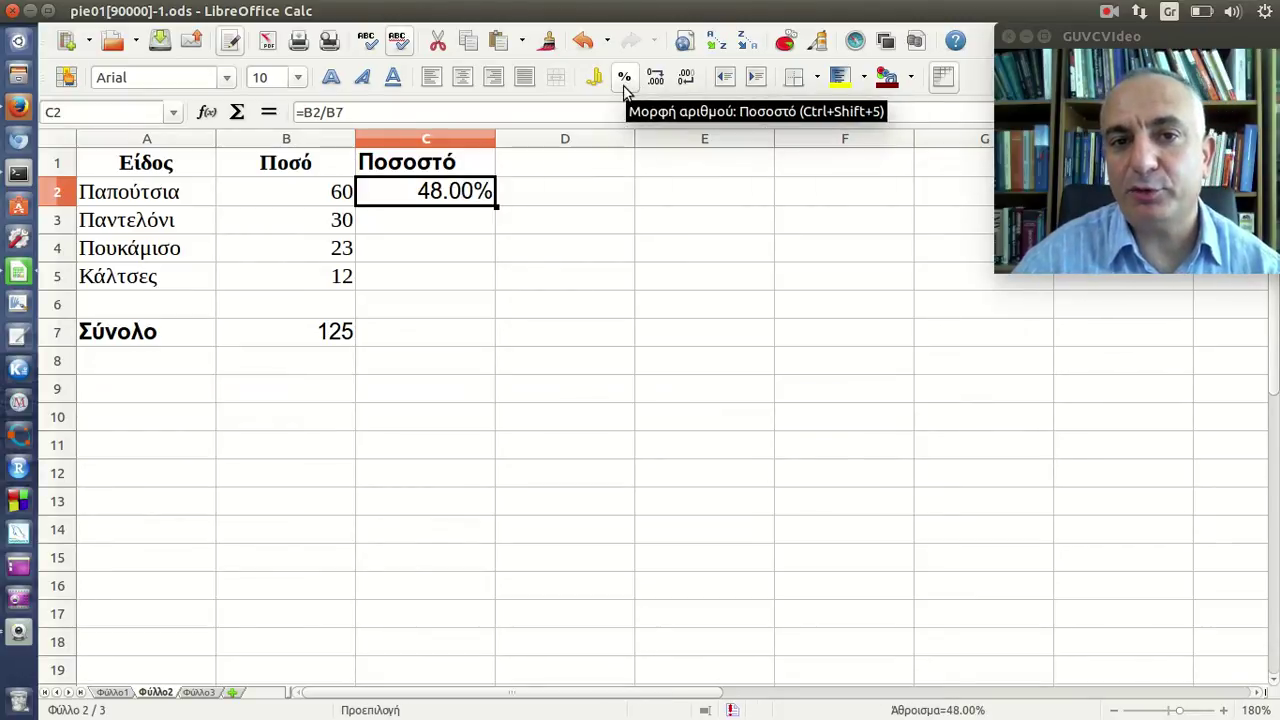
pyautogui.click(655, 87)
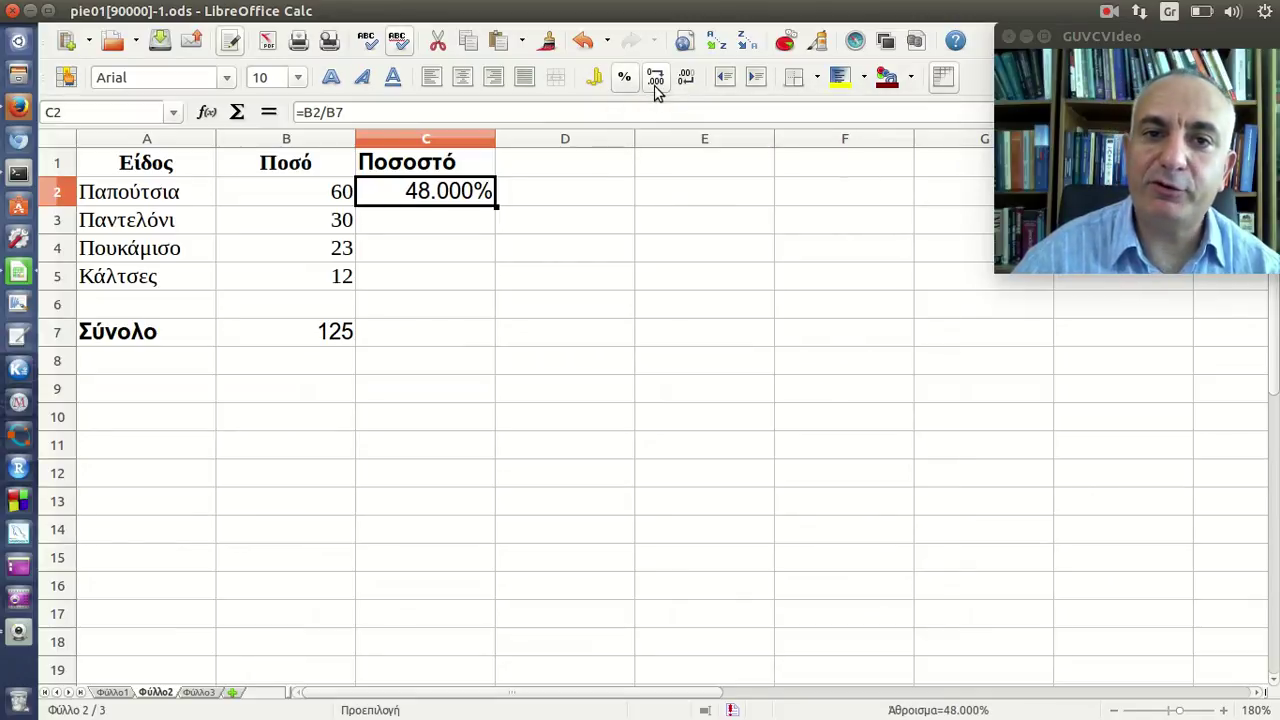
pyautogui.click(686, 87)
pyautogui.click(686, 87)
pyautogui.click(686, 87)
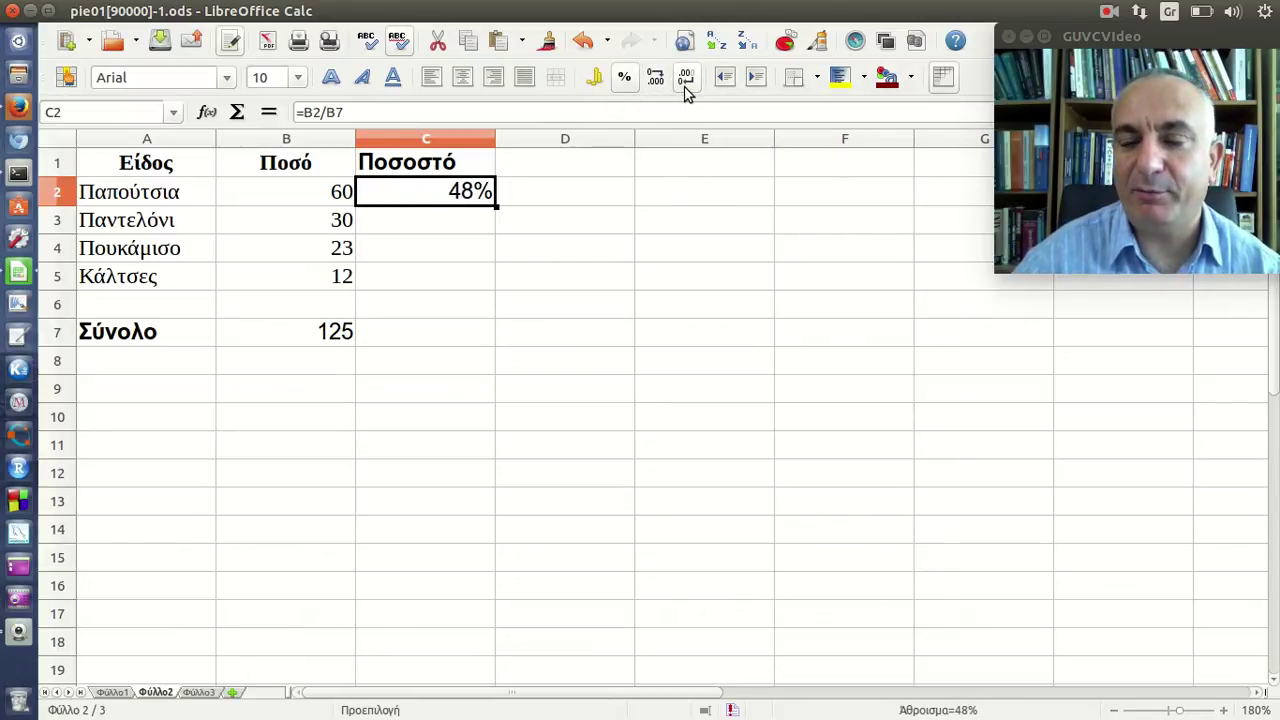
pyautogui.click(657, 87)
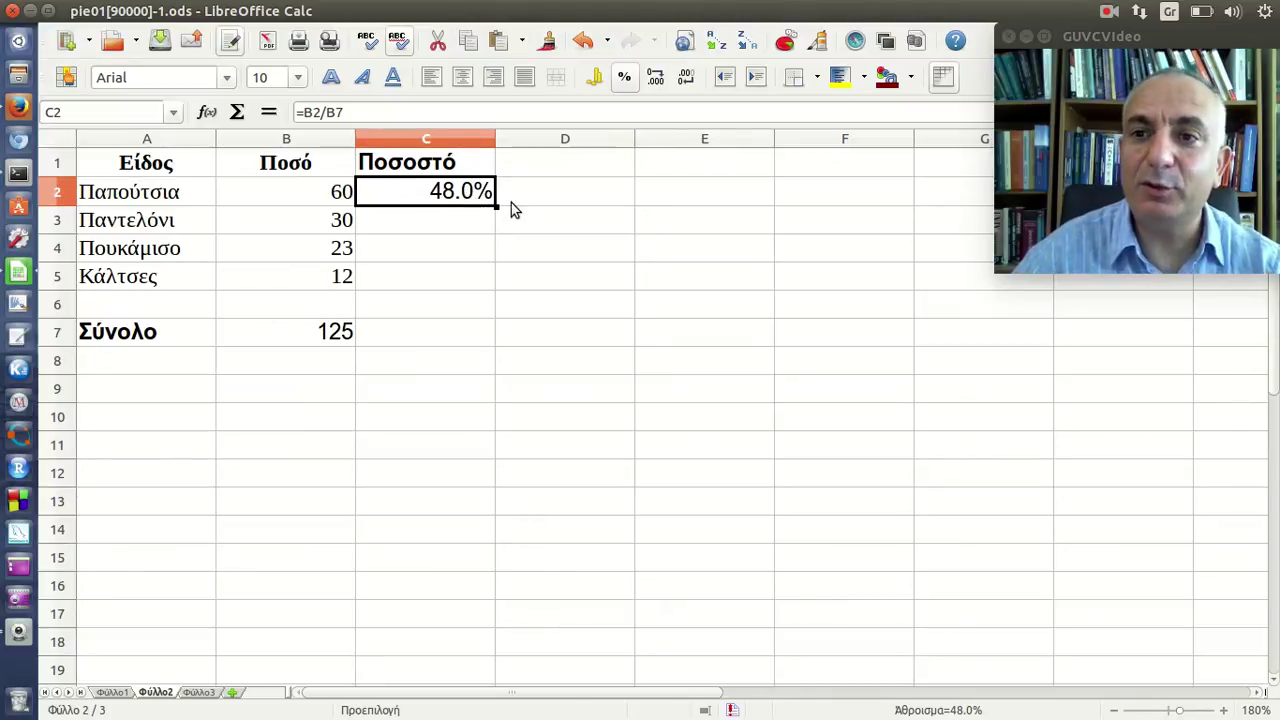
# Enter the check formula =C2+0 in D2
pyautogui.click(562, 204)
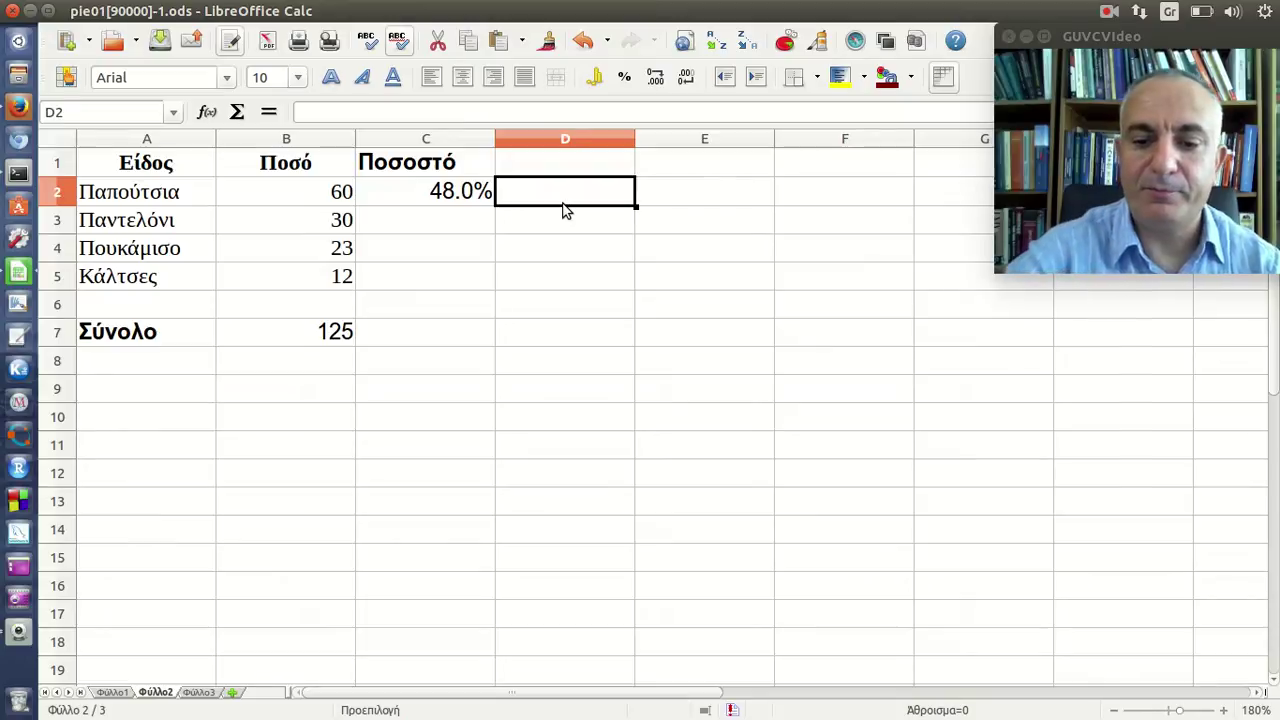
pyautogui.write('=')
pyautogui.click(430, 208)
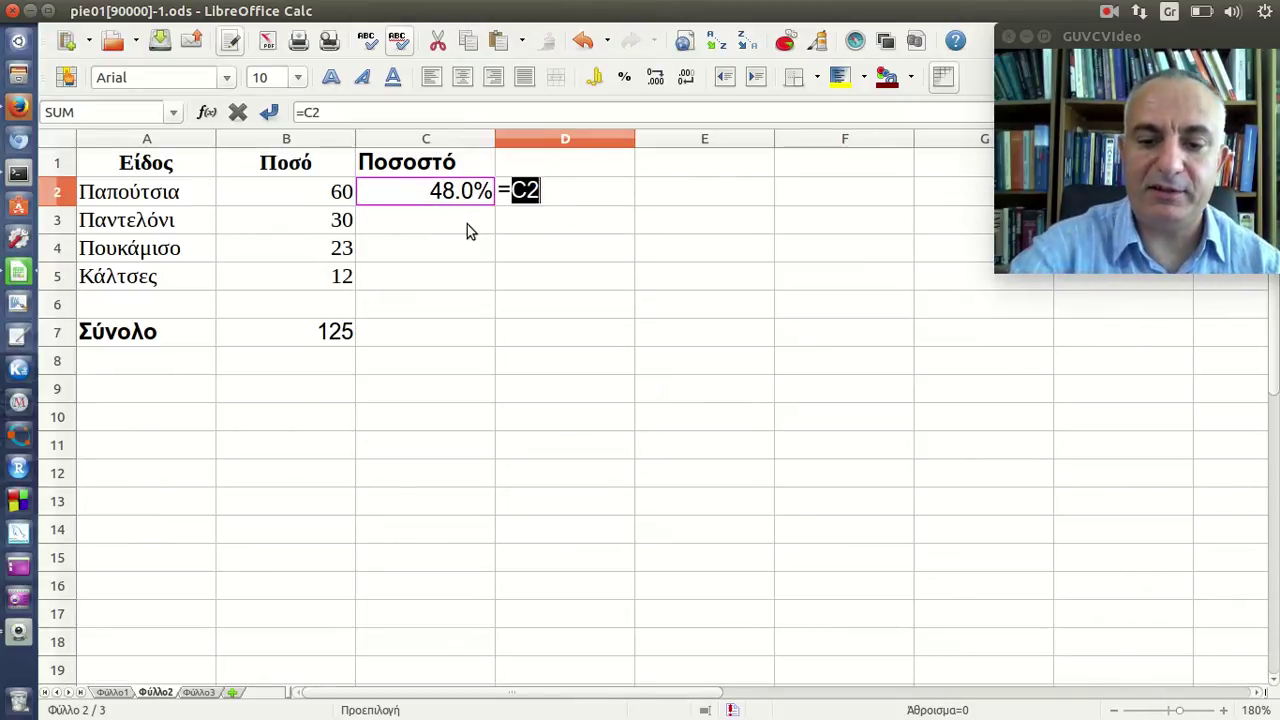
pyautogui.write('+0')
pyautogui.press('Return')
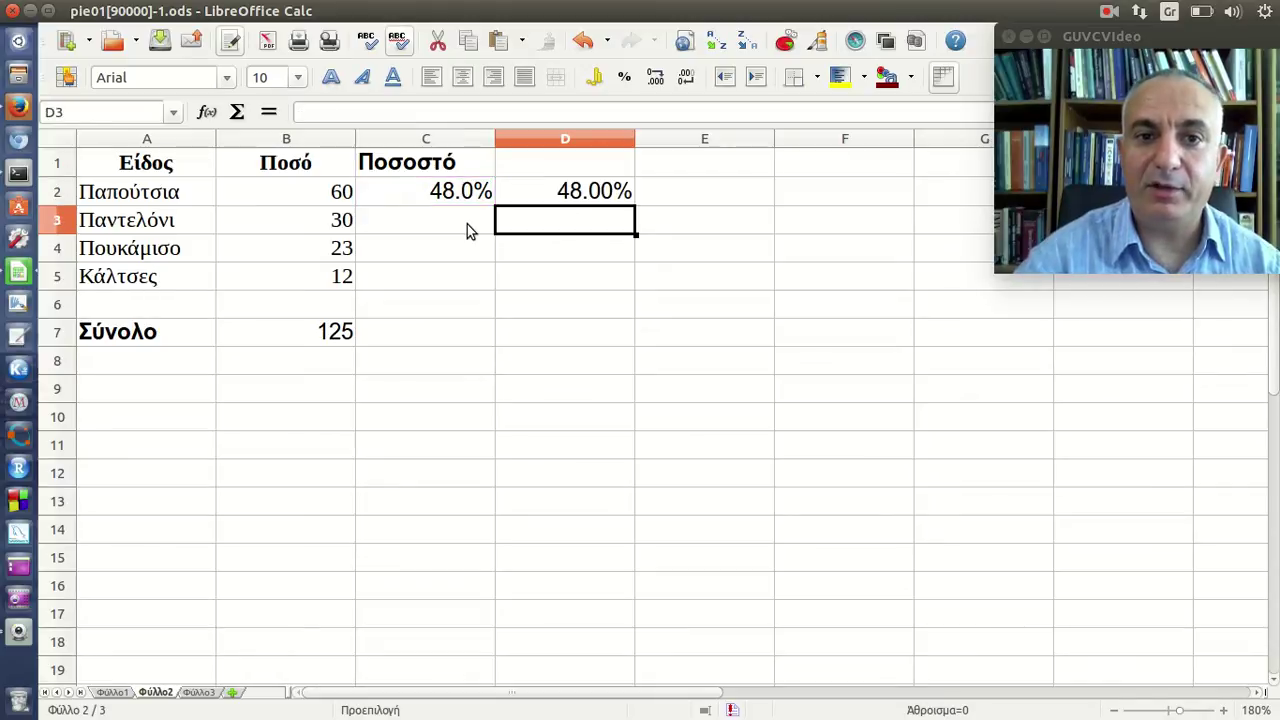
# Switch D2 off percent format so it shows the plain value 0.48
pyautogui.click(565, 200)
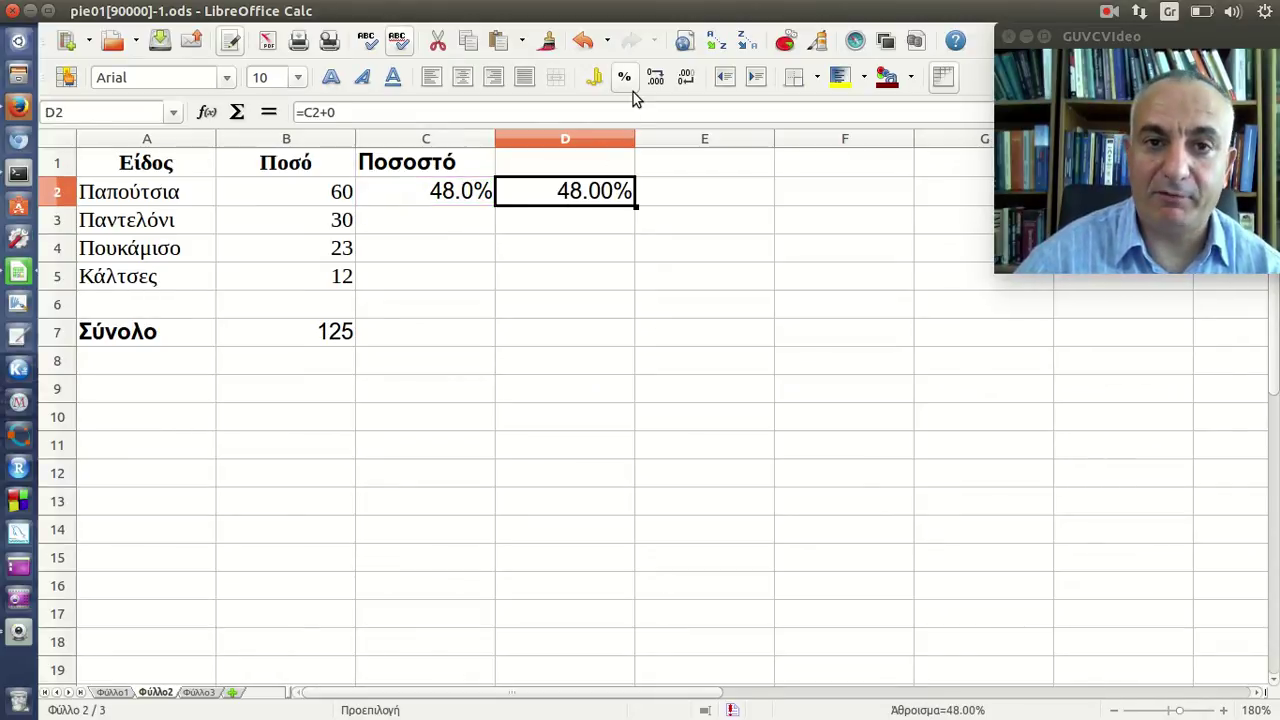
pyautogui.click(628, 80)
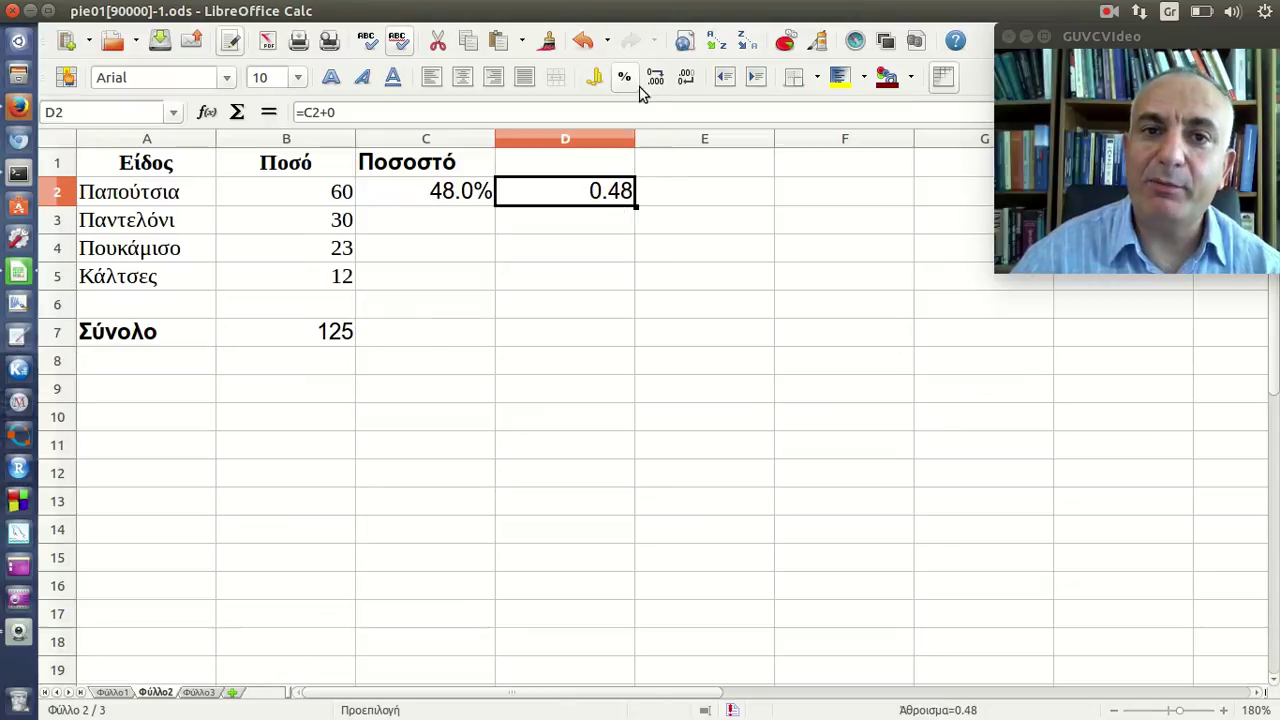
pyautogui.click(362, 15)
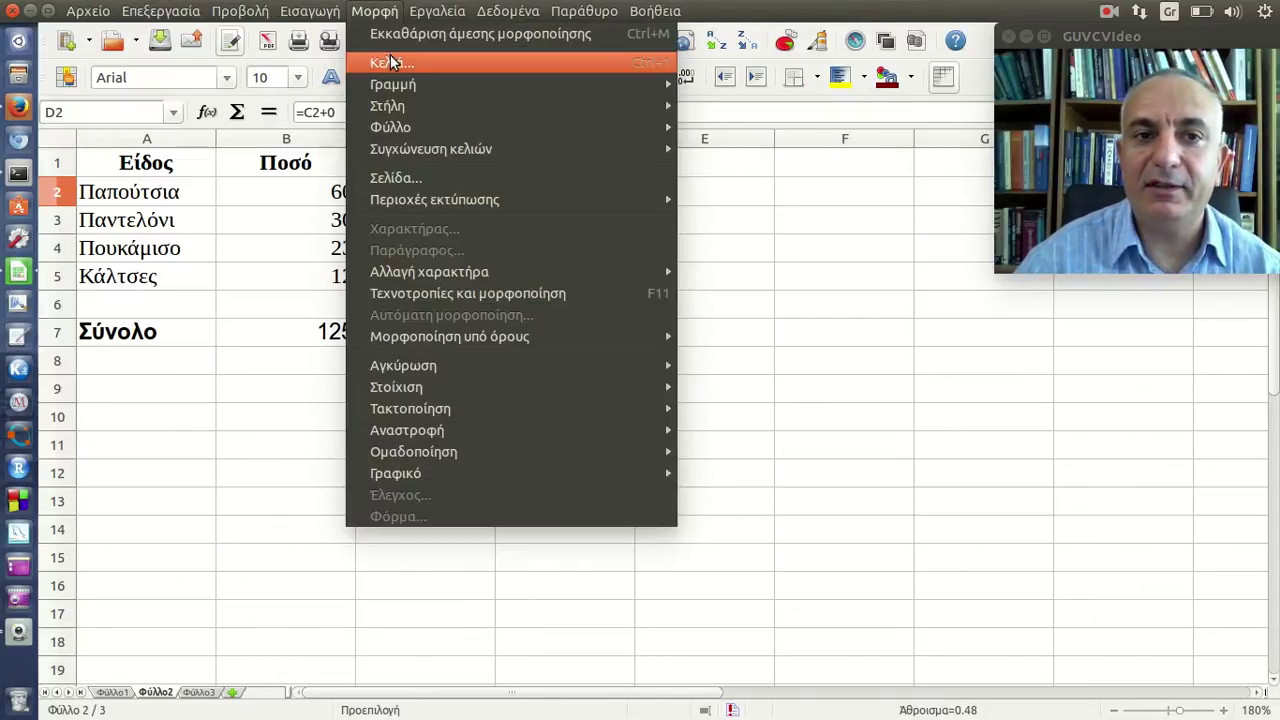
pyautogui.click(707, 195)
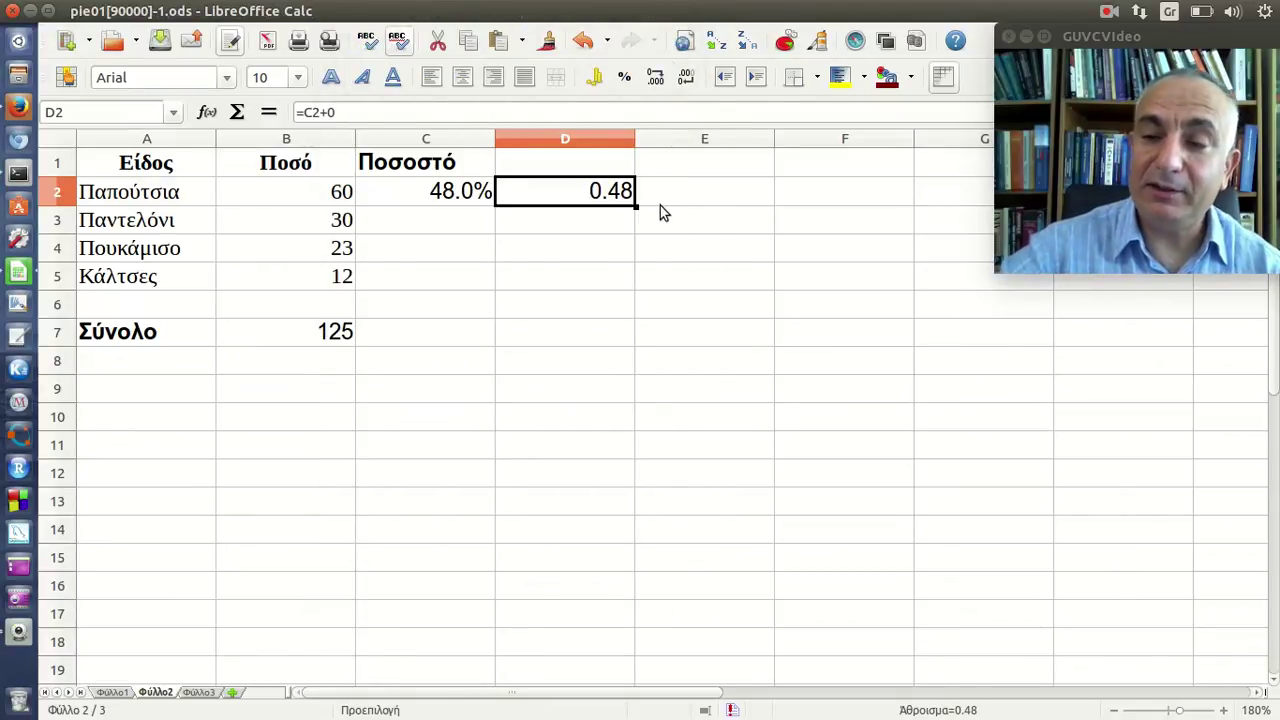
# Re-enter C2's =B2/B7 formula, keeping its 48.0% display
pyautogui.click(457, 200)
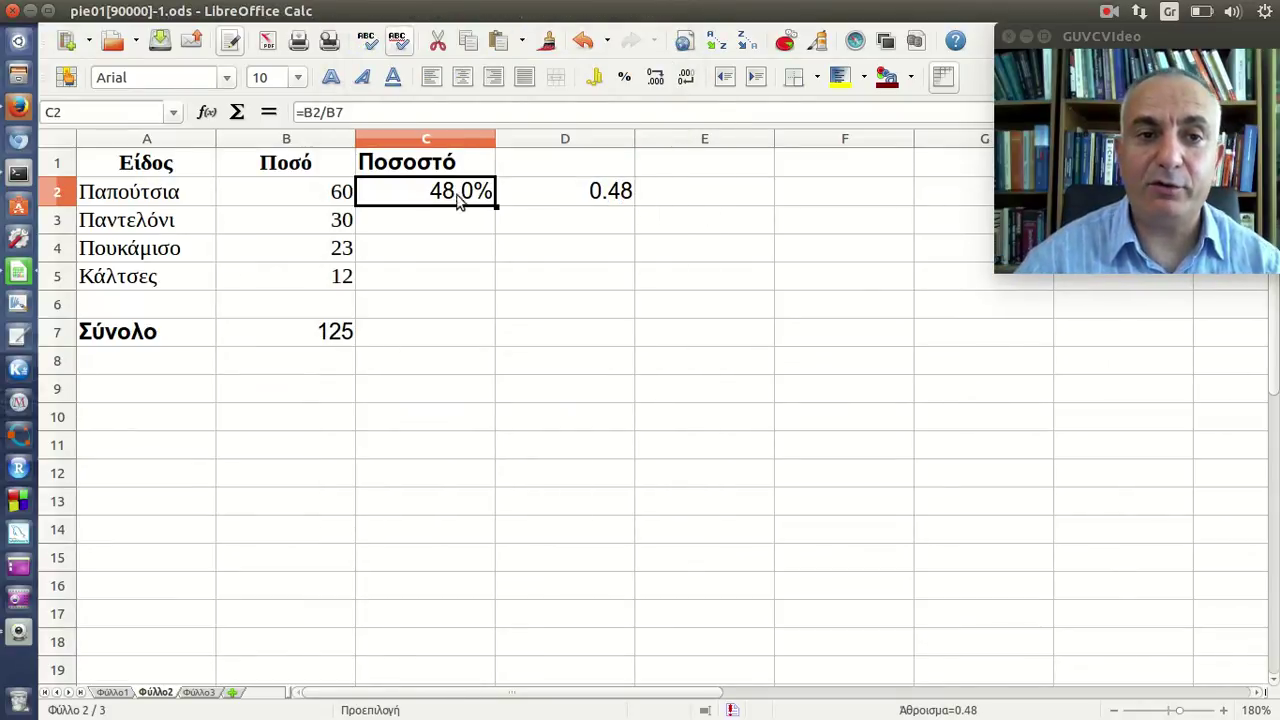
pyautogui.click(405, 113)
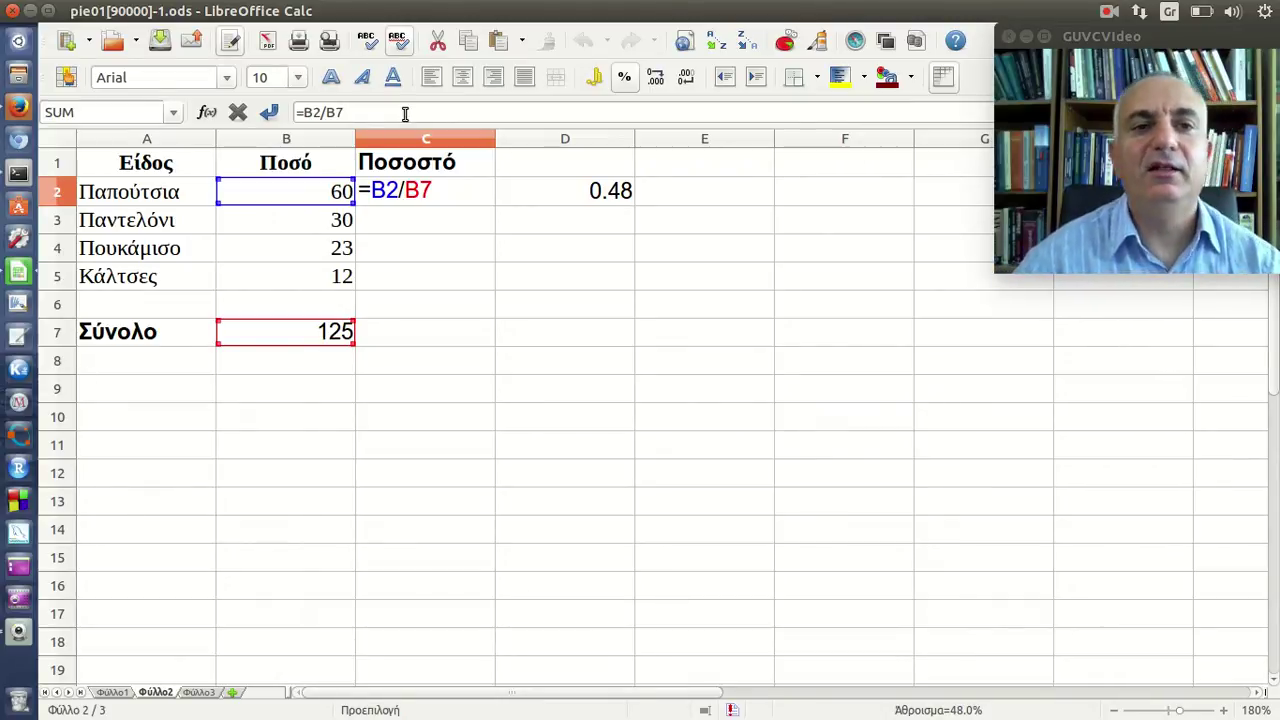
pyautogui.press('Return')
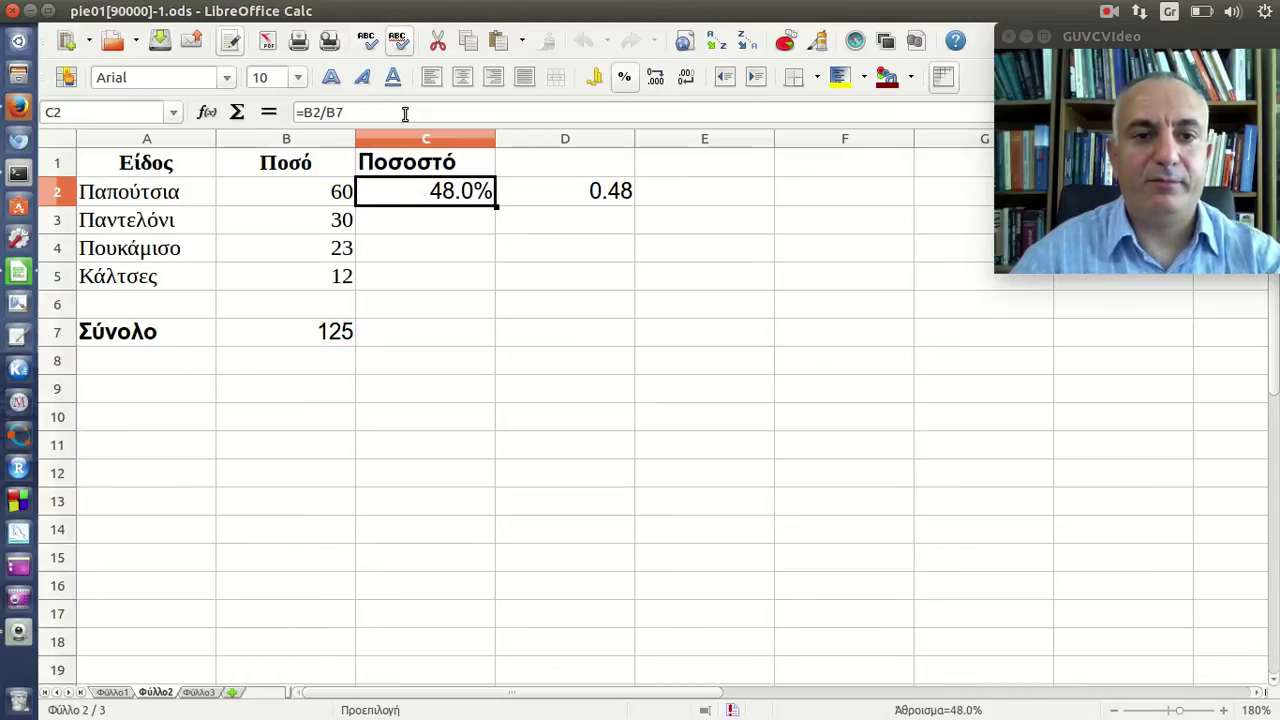
# Clear the contents of C2 and D2
pyautogui.click(476, 245)
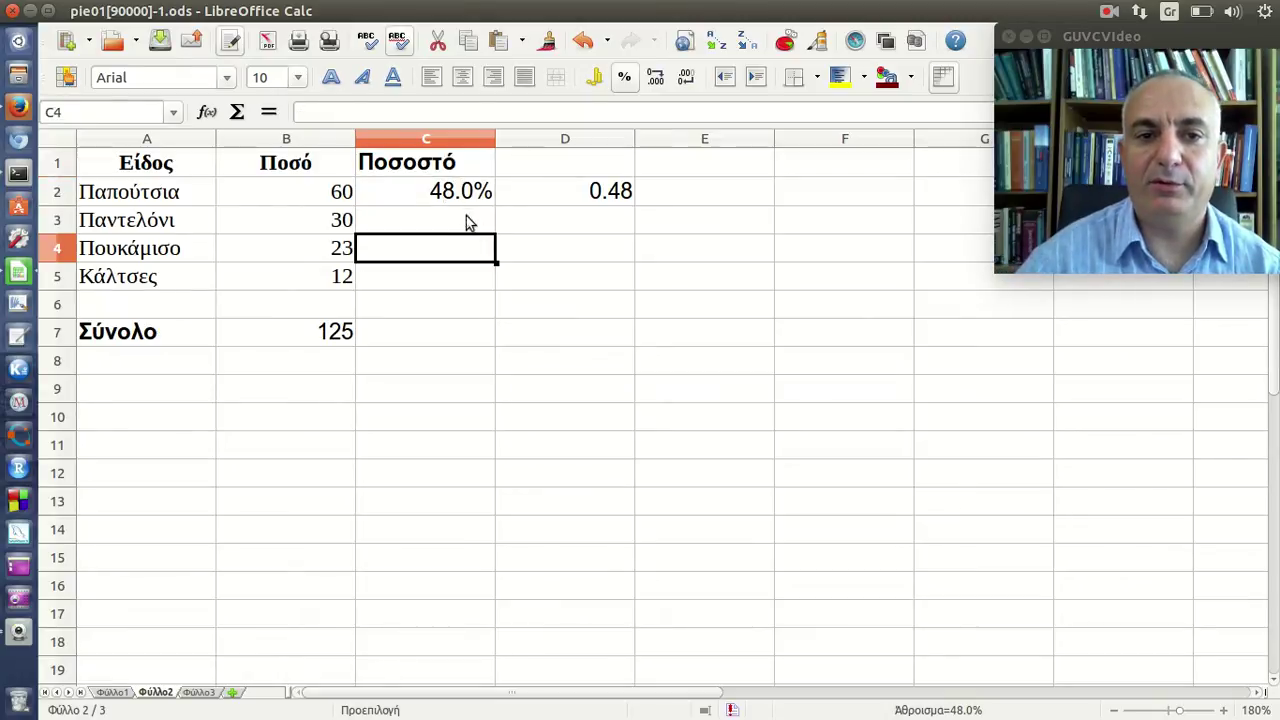
pyautogui.moveTo(465, 193); pyautogui.dragTo(578, 192)
pyautogui.press('Delete')
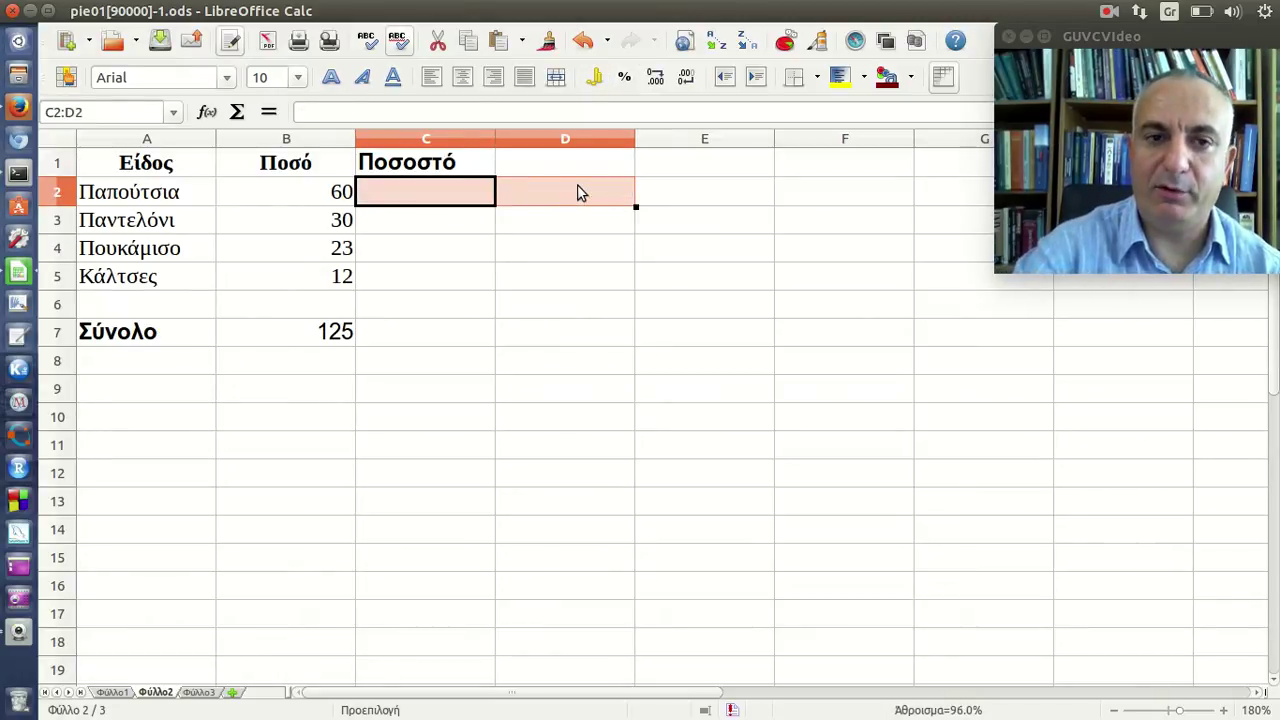
pyautogui.press('Return')
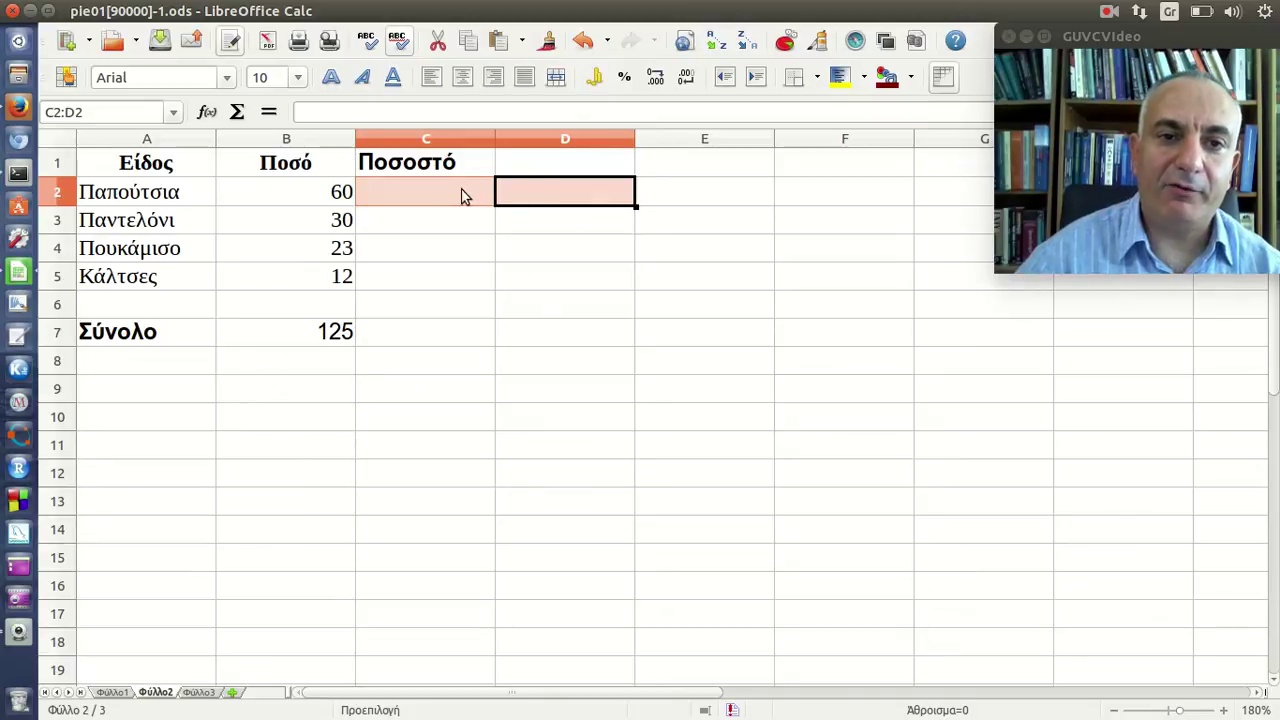
# Enter =B2/B7% in C2, which displays 4800.0%
pyautogui.click(460, 194)
pyautogui.click(445, 112)
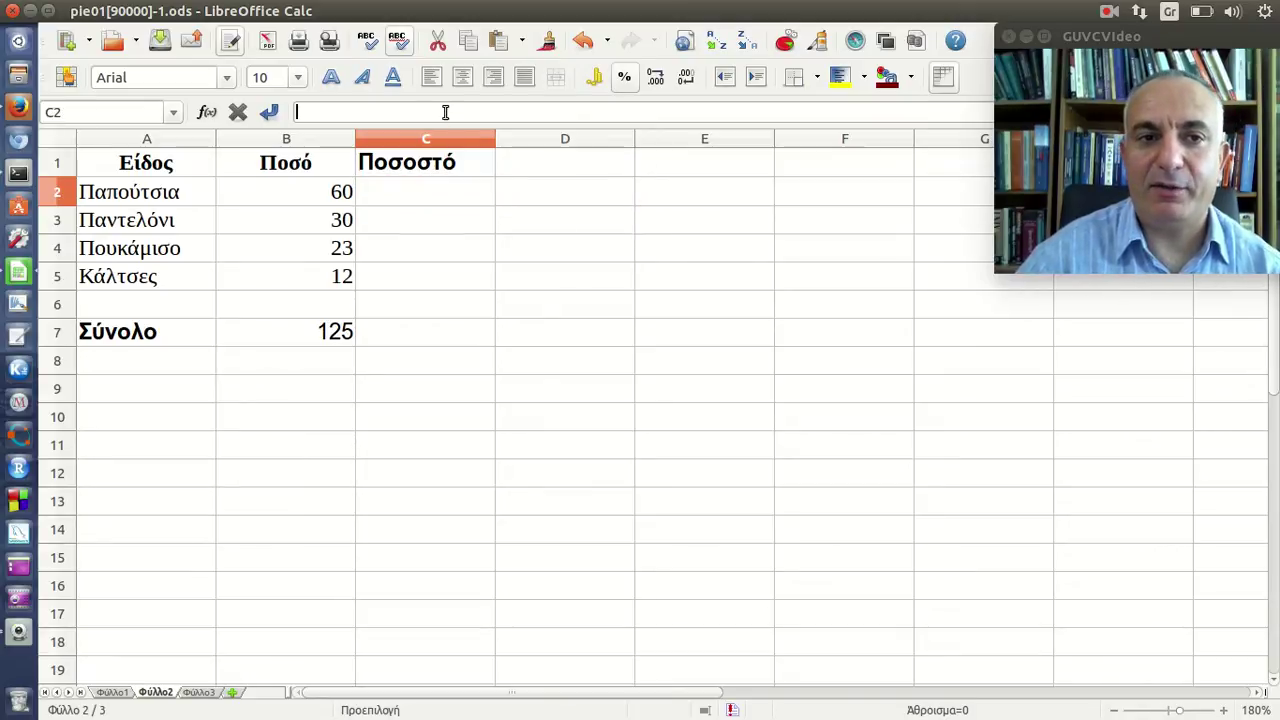
pyautogui.write('=')
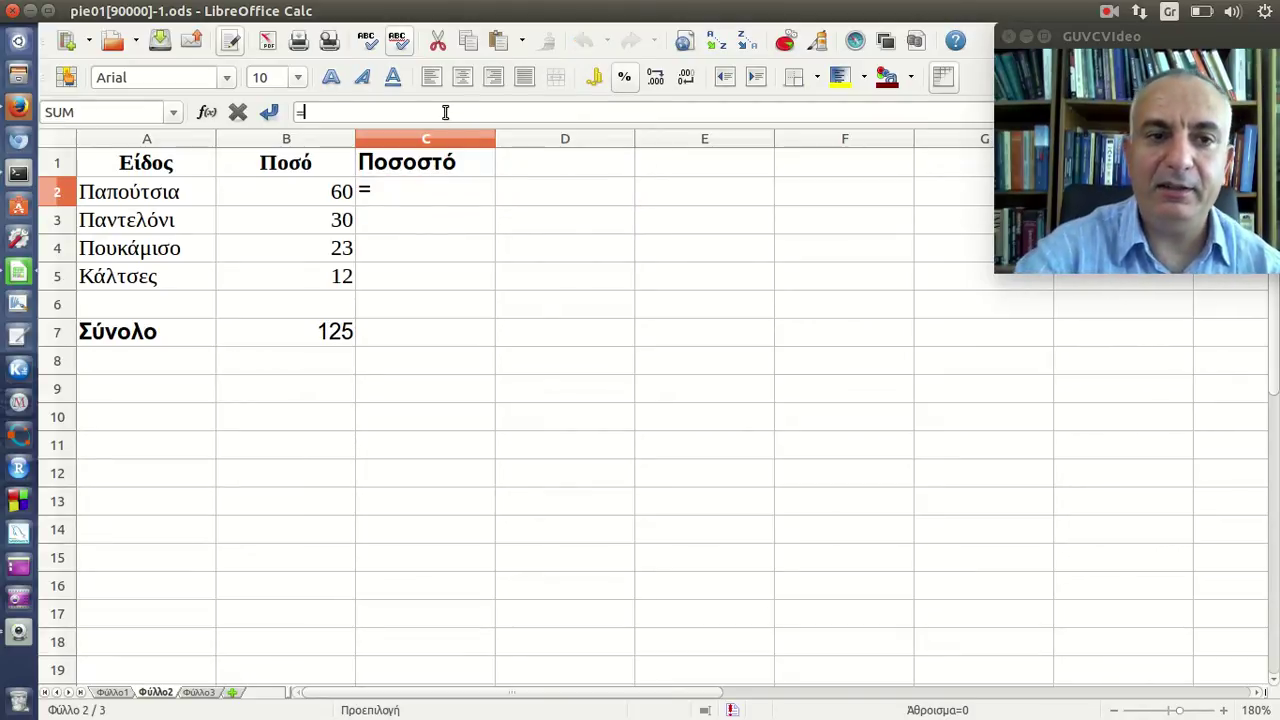
pyautogui.click(330, 197)
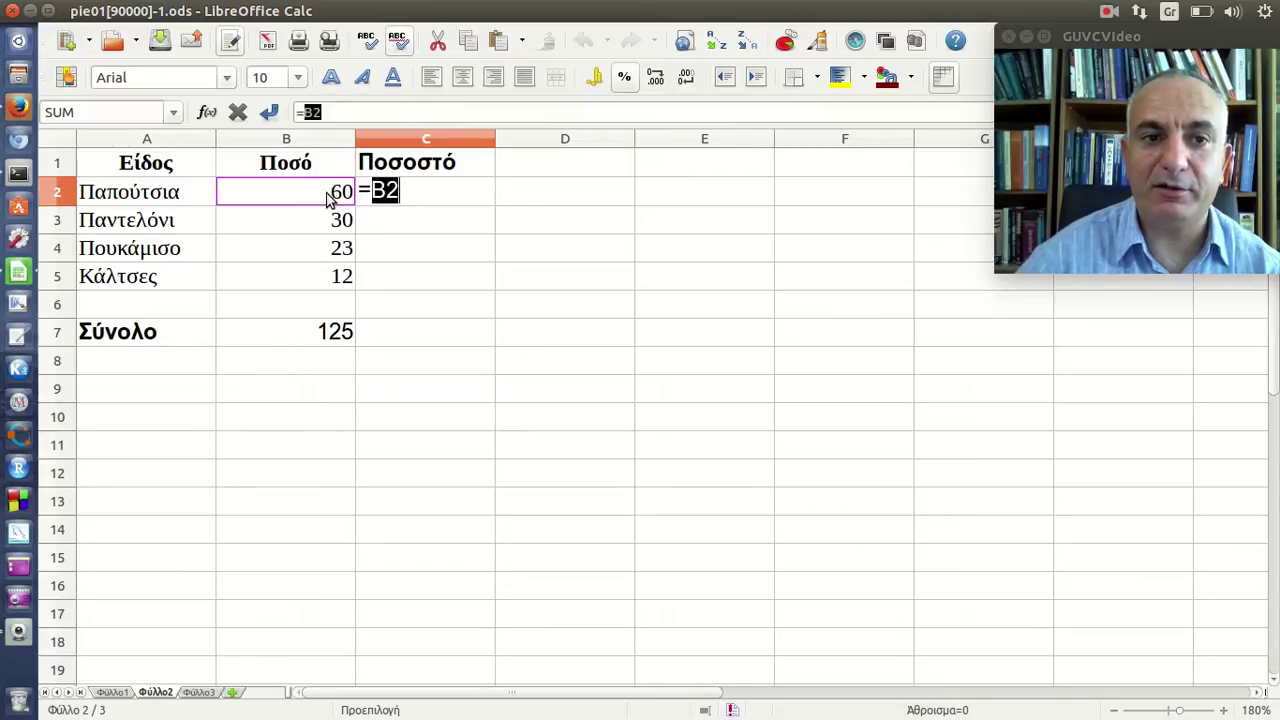
pyautogui.write('/')
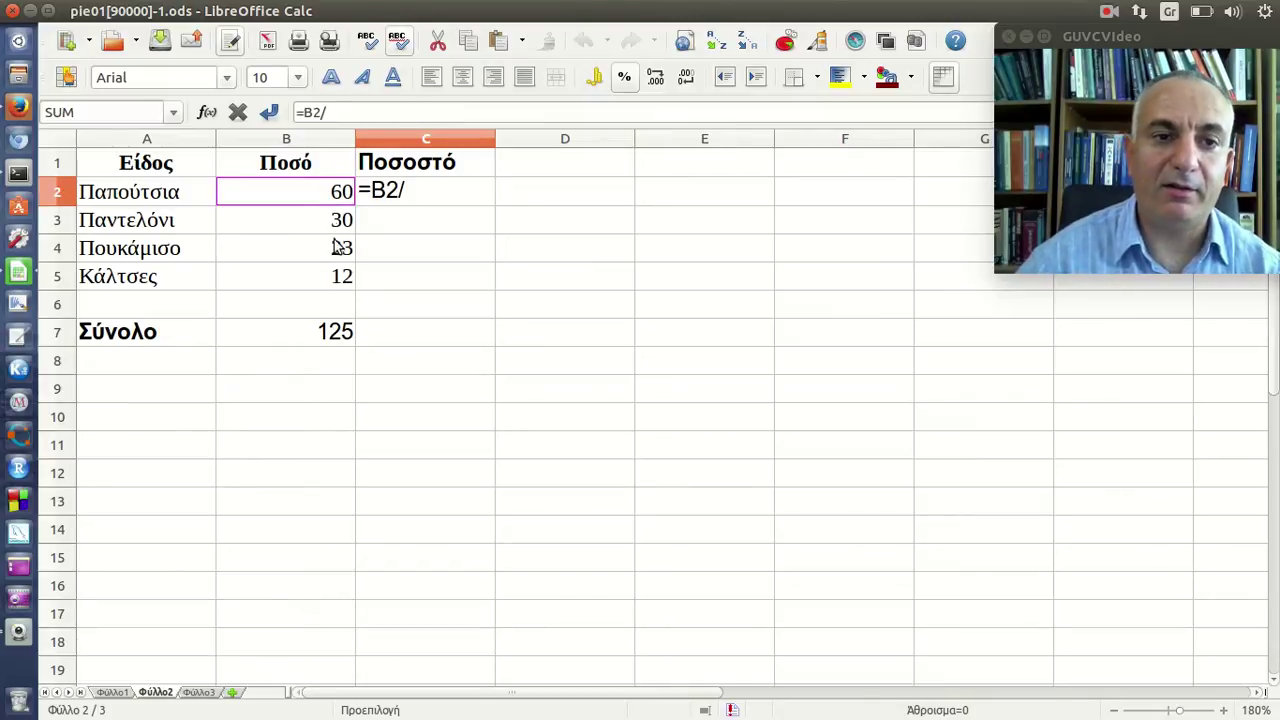
pyautogui.click(340, 286)
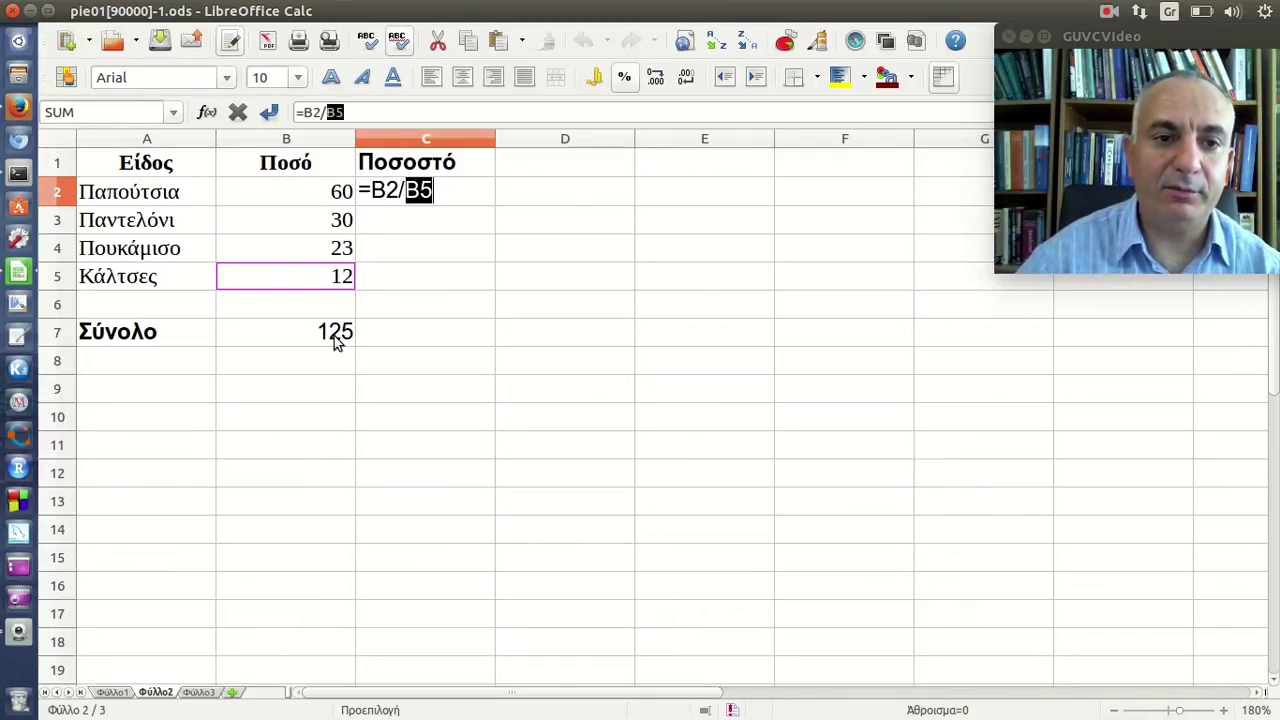
pyautogui.click(334, 336)
pyautogui.click(364, 112)
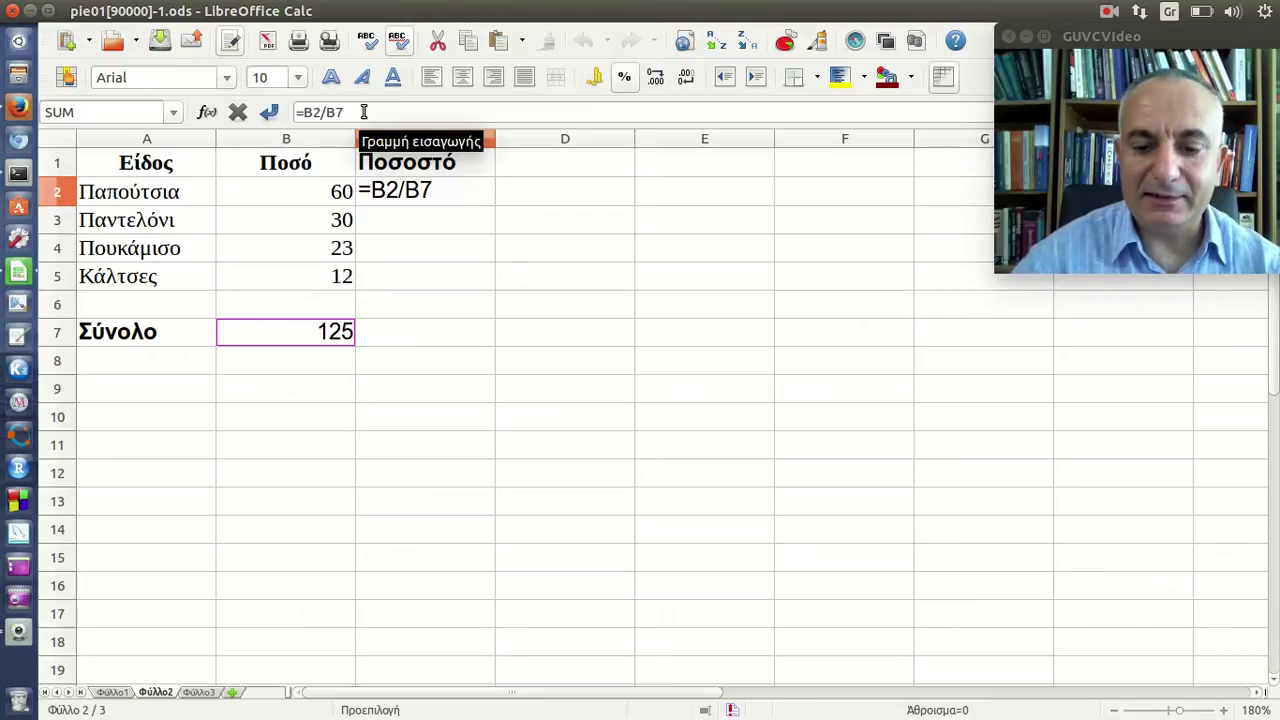
pyautogui.write('%')
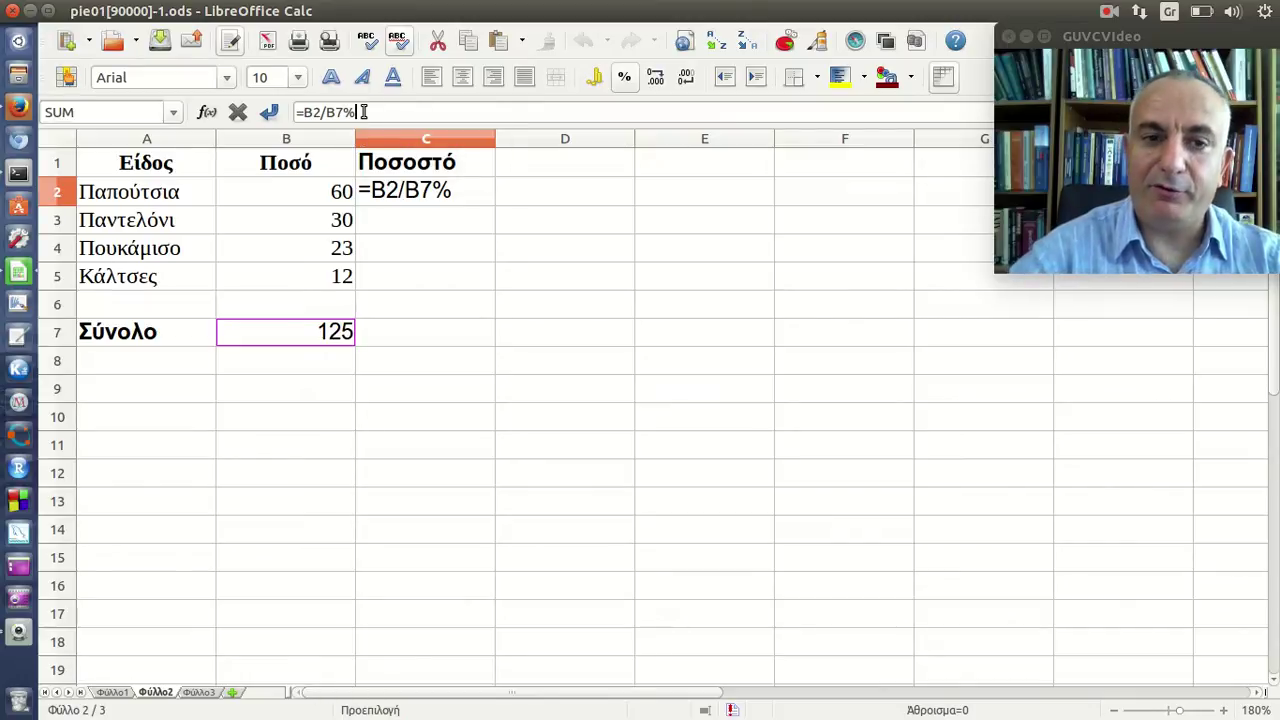
pyautogui.press('Return')
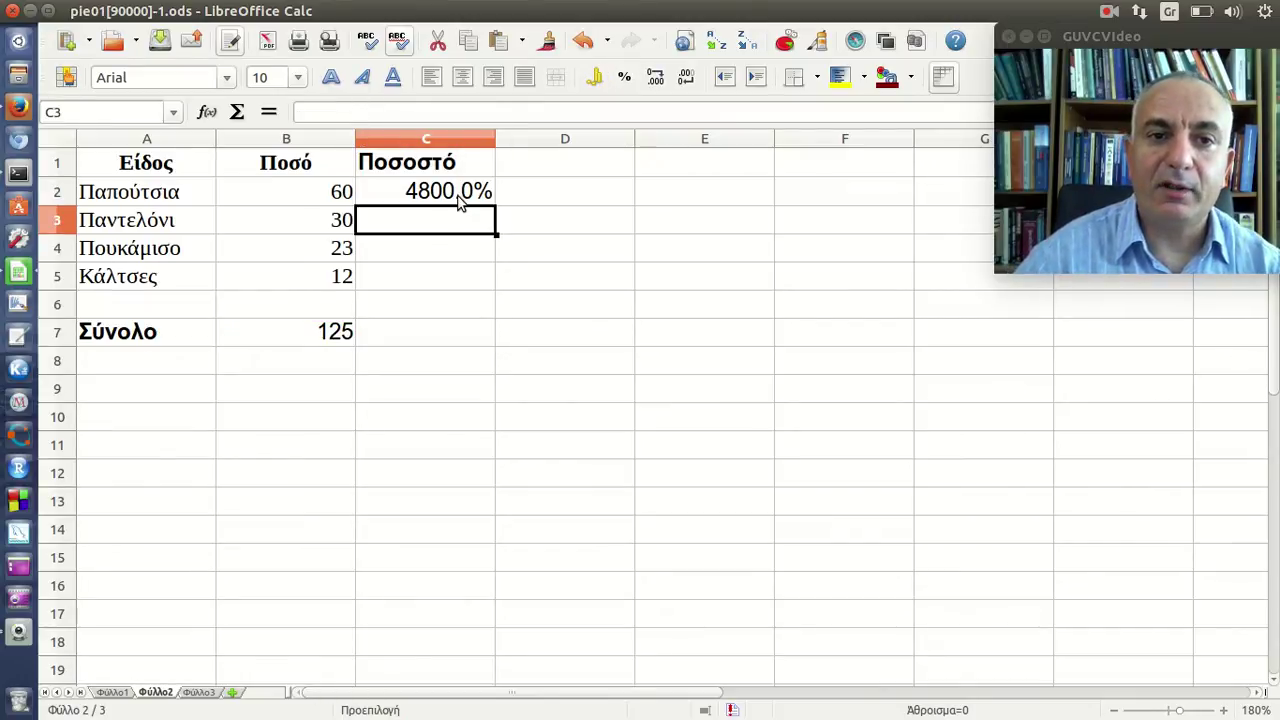
# Remove percent formatting from C2 so =B2/B7% displays 48
pyautogui.click(460, 198)
pyautogui.click(630, 84)
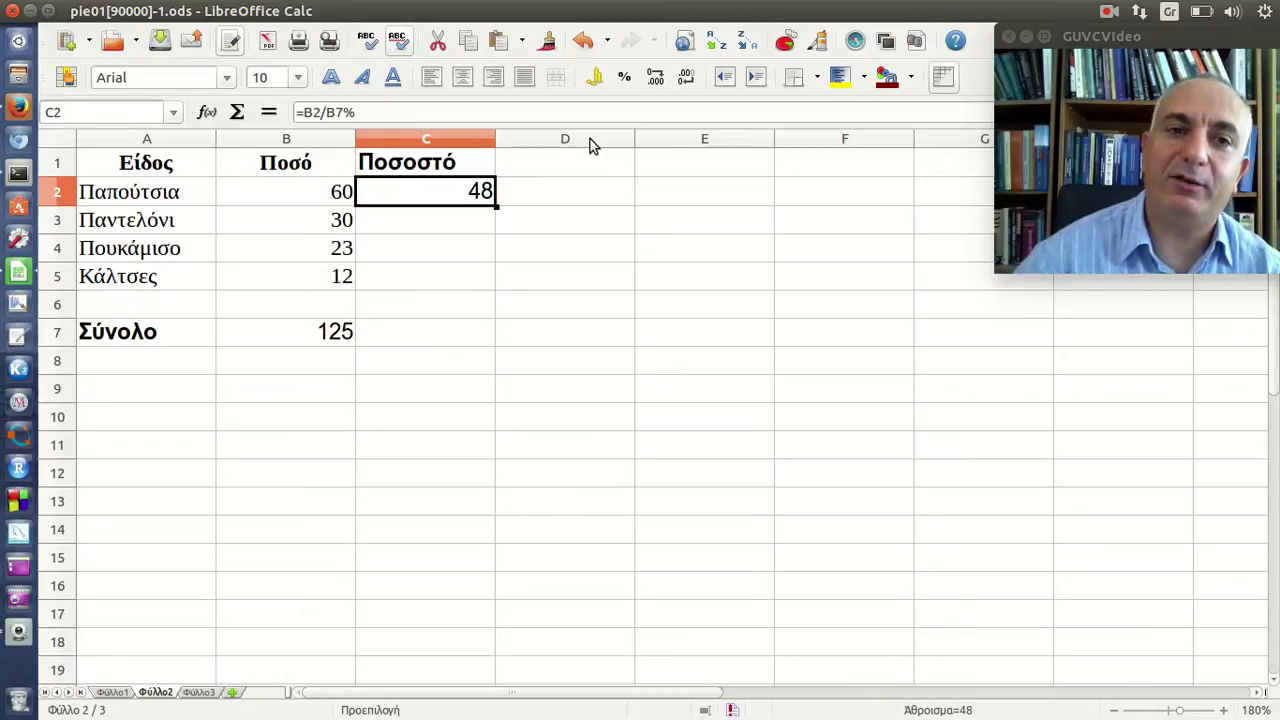
pyautogui.click(598, 112)
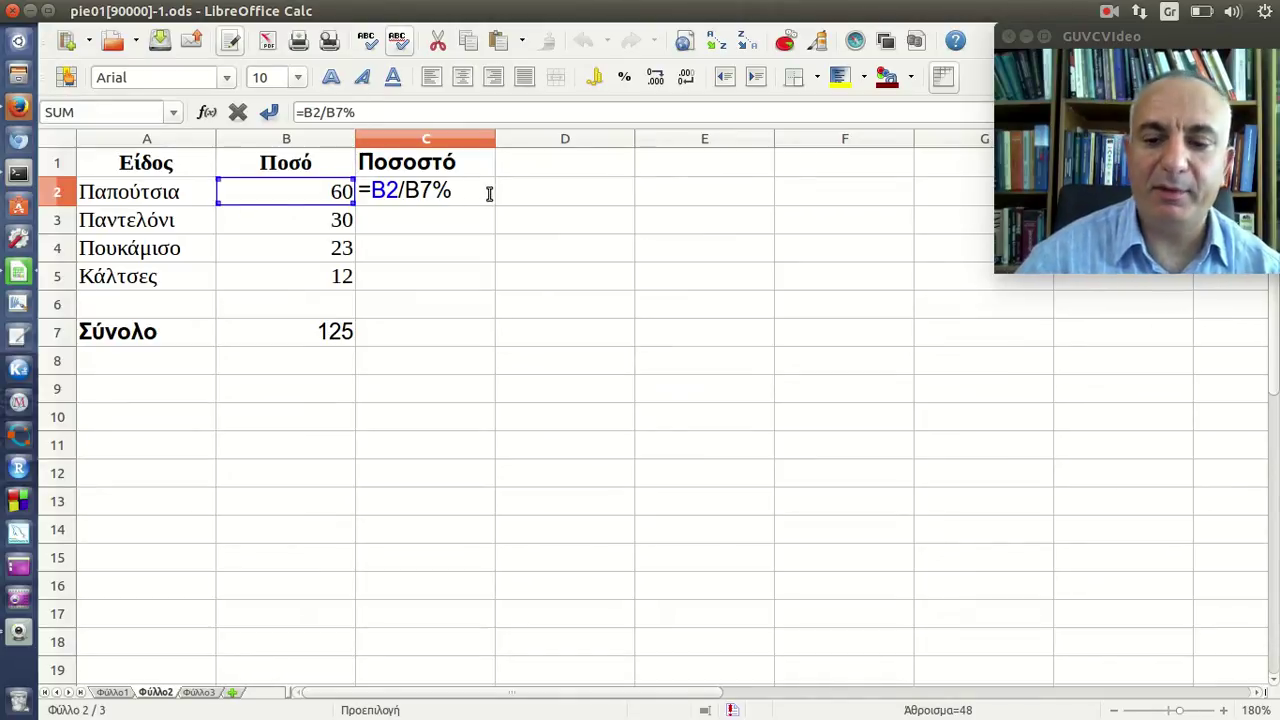
pyautogui.press('Return')
pyautogui.click(487, 192)
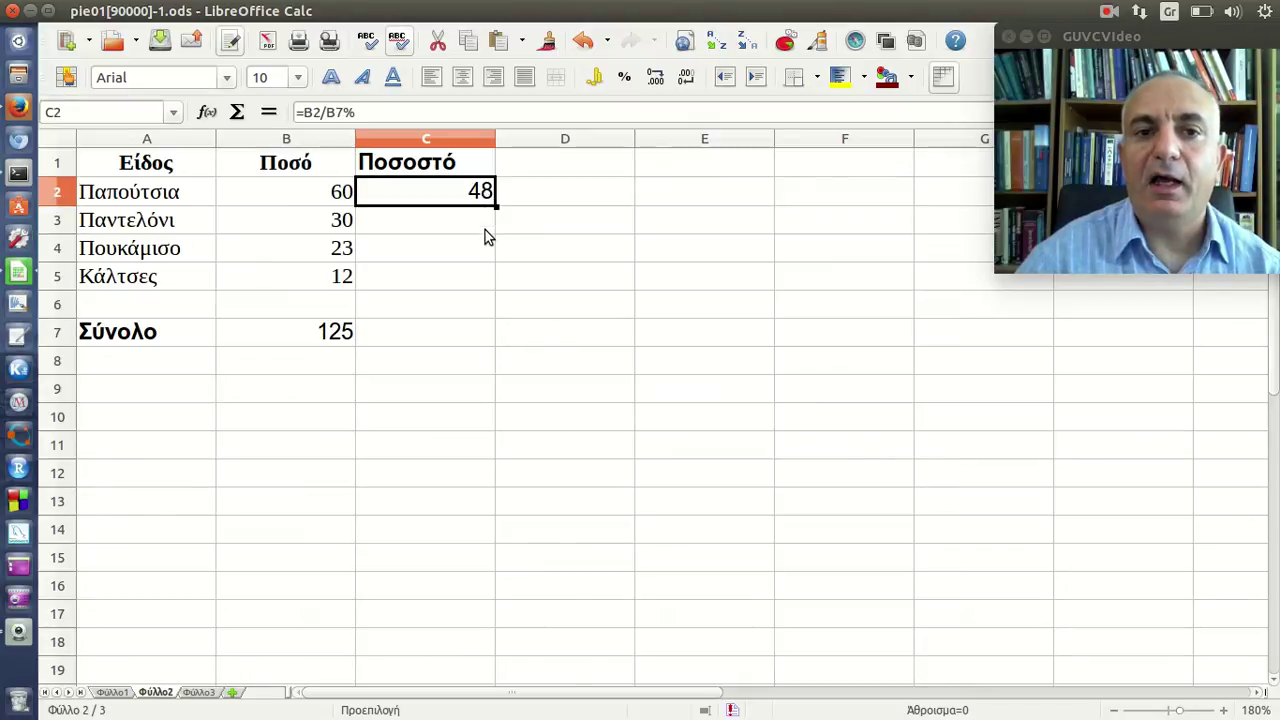
pyautogui.click(464, 229)
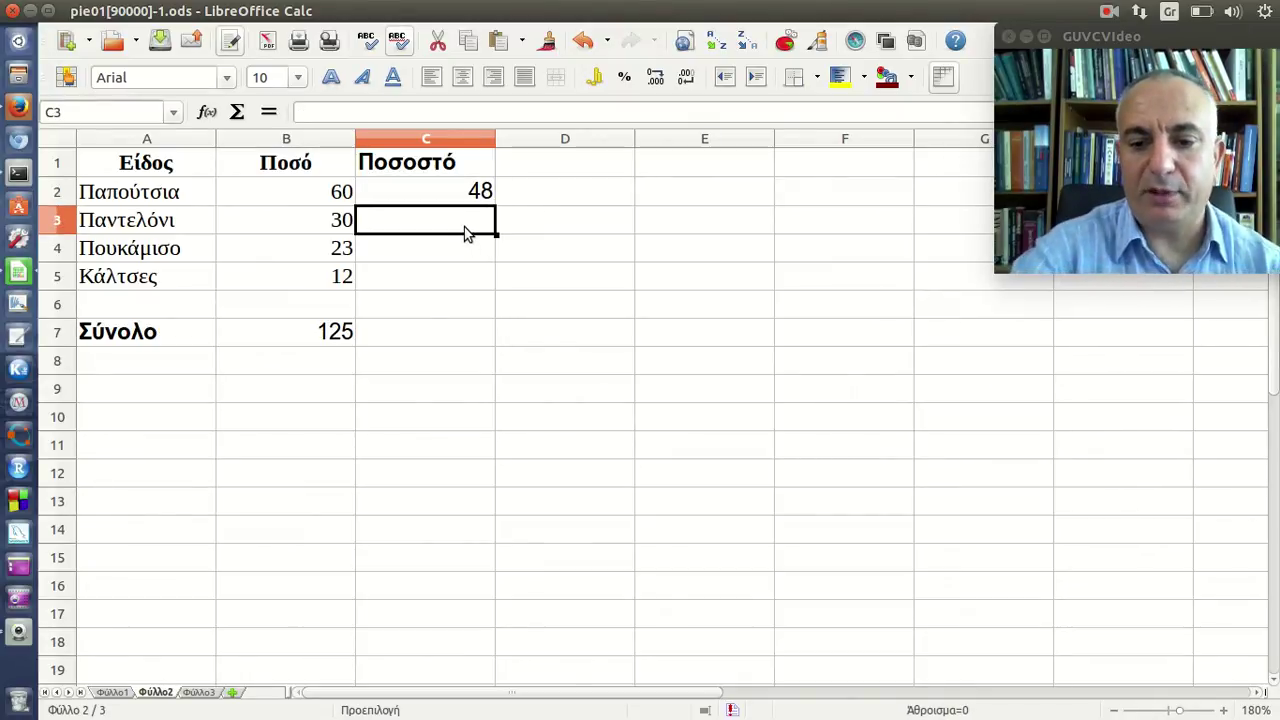
# Enter =B3/B7% in C3 to show the Παντελόνι share of 24
pyautogui.write('=')
pyautogui.click(316, 226)
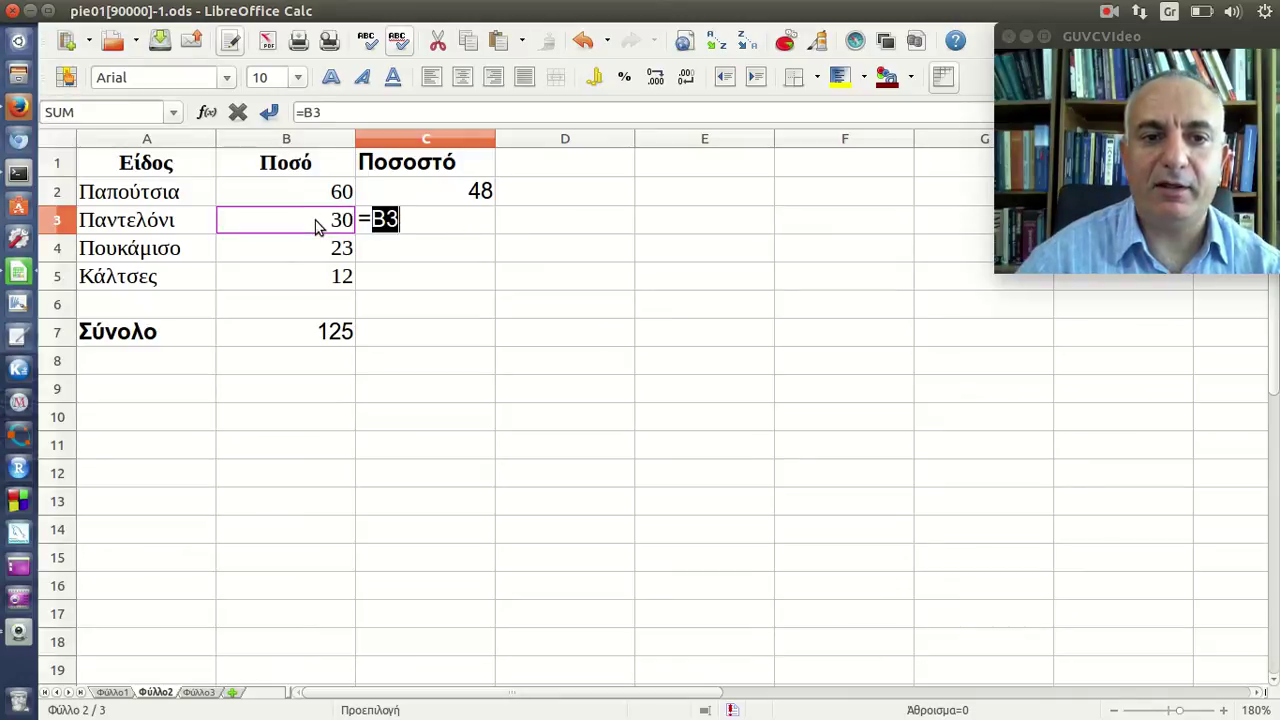
pyautogui.write('/')
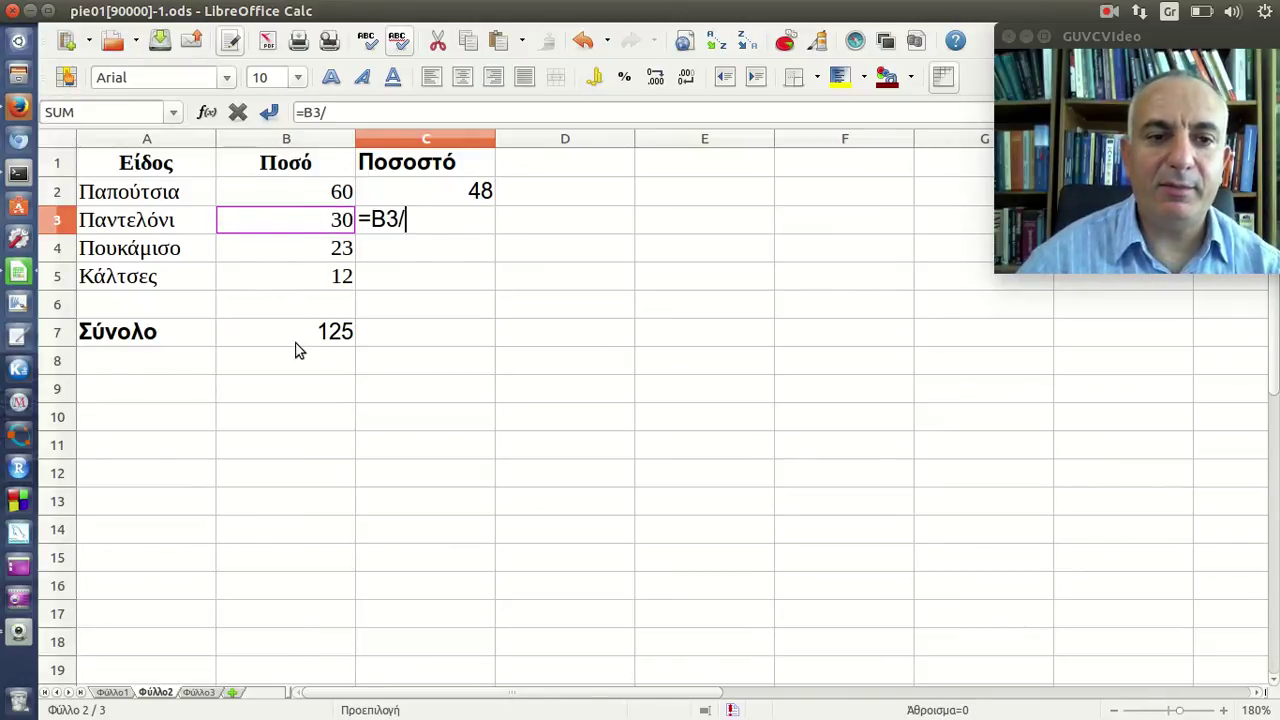
pyautogui.click(296, 340)
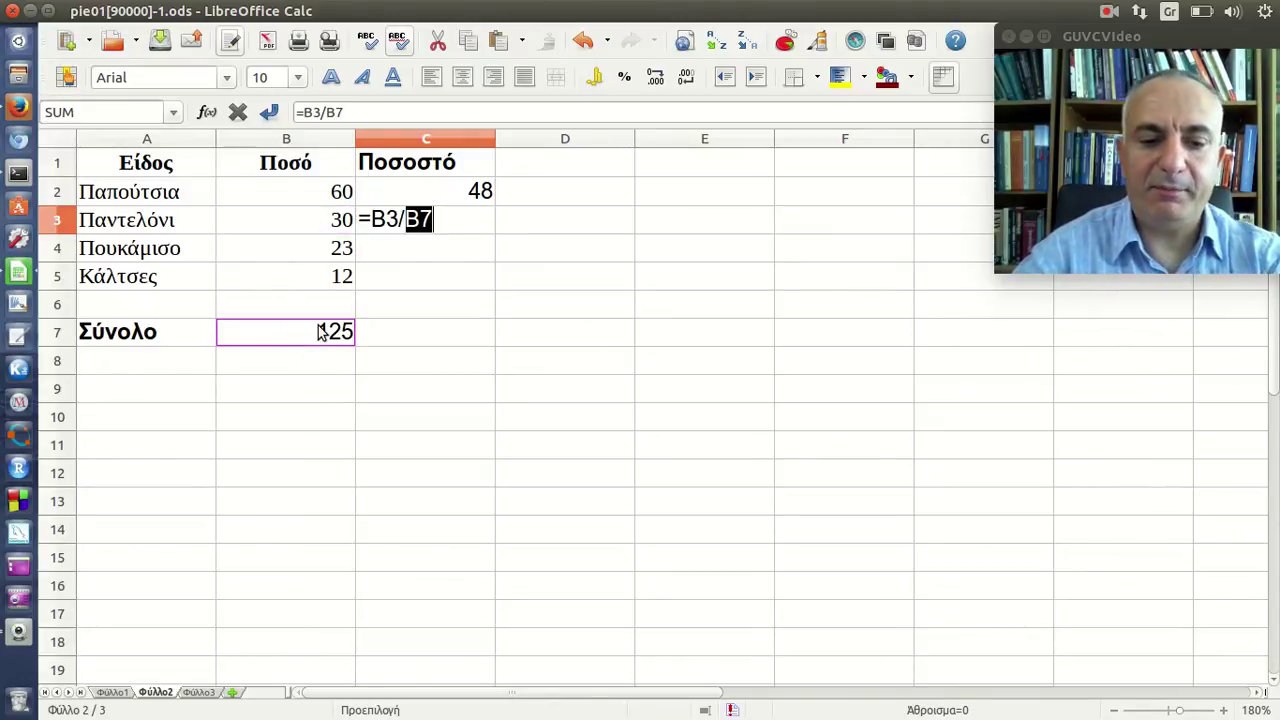
pyautogui.write('%')
pyautogui.press('Return')
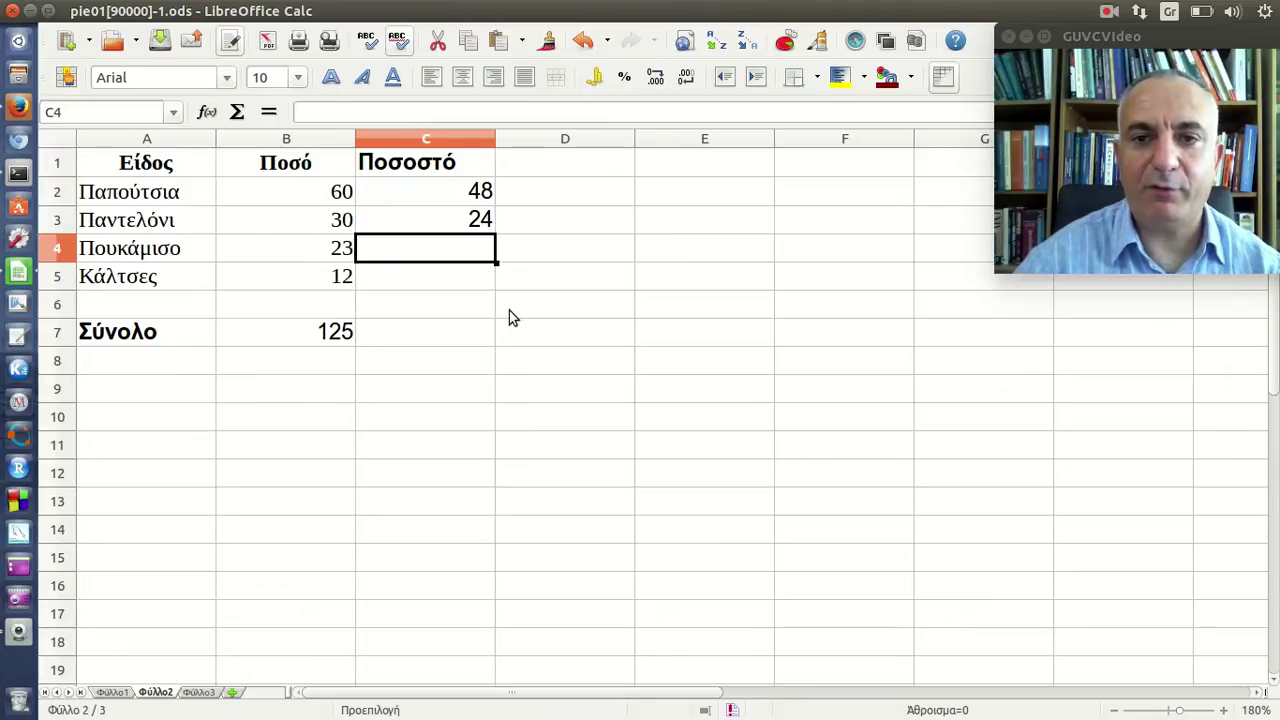
pyautogui.click(445, 200)
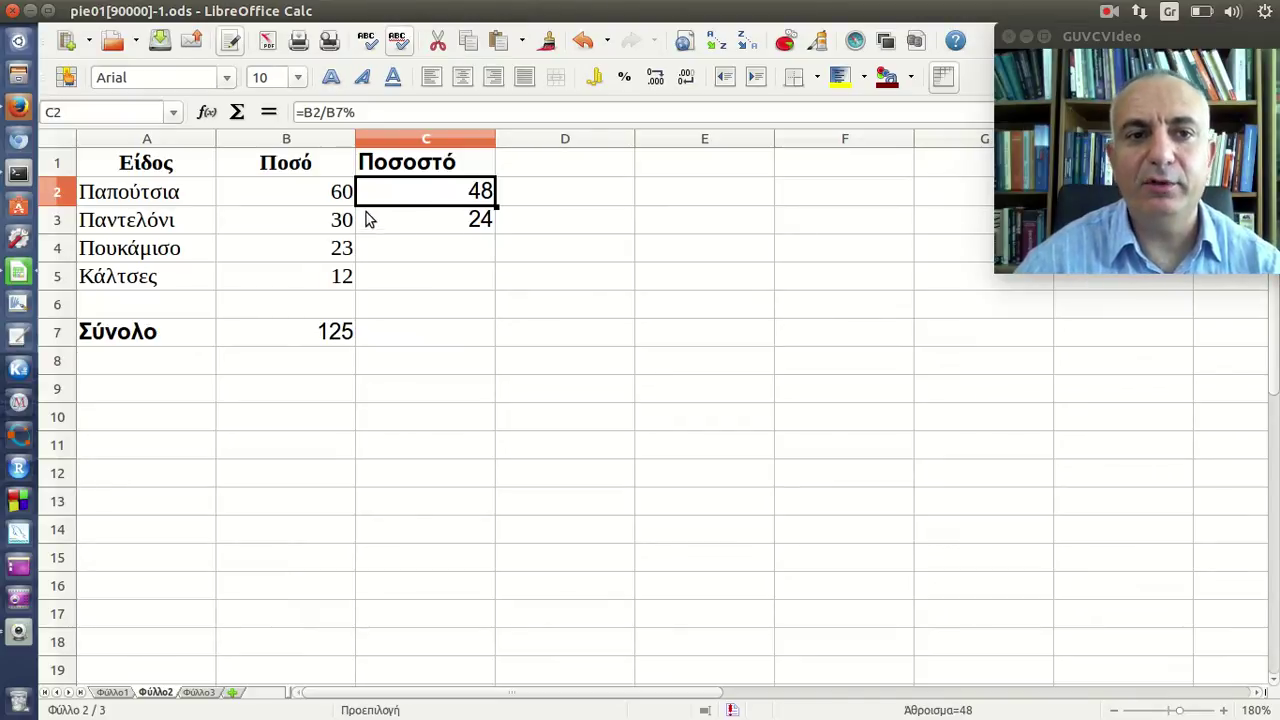
# Change C2's formula to =B2/B$7% so the total's row is locked
pyautogui.click(345, 112)
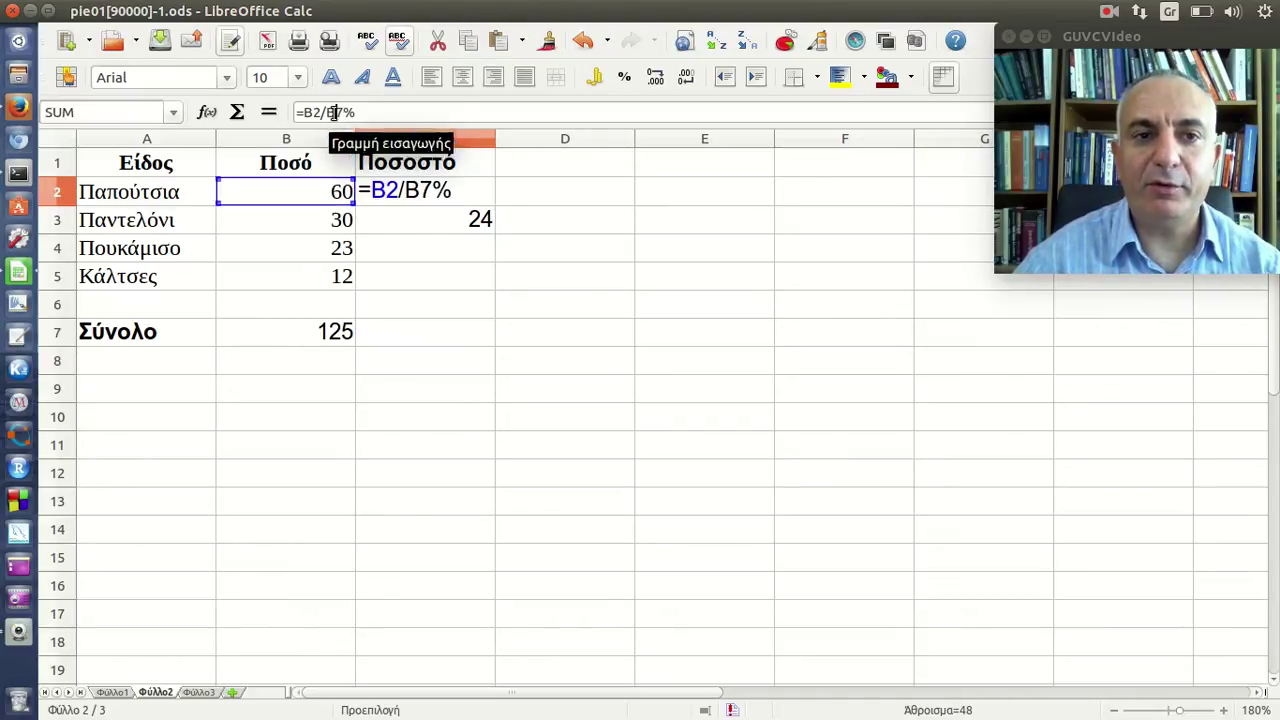
pyautogui.write('$')
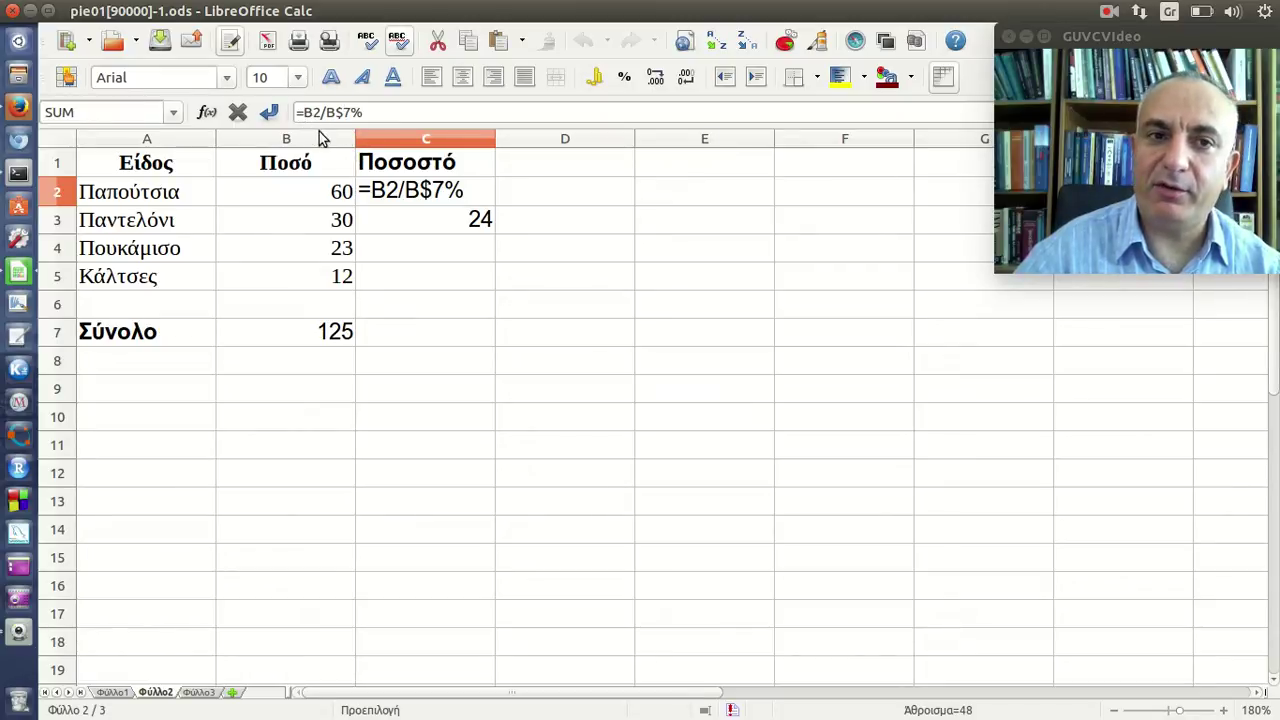
pyautogui.press('Return')
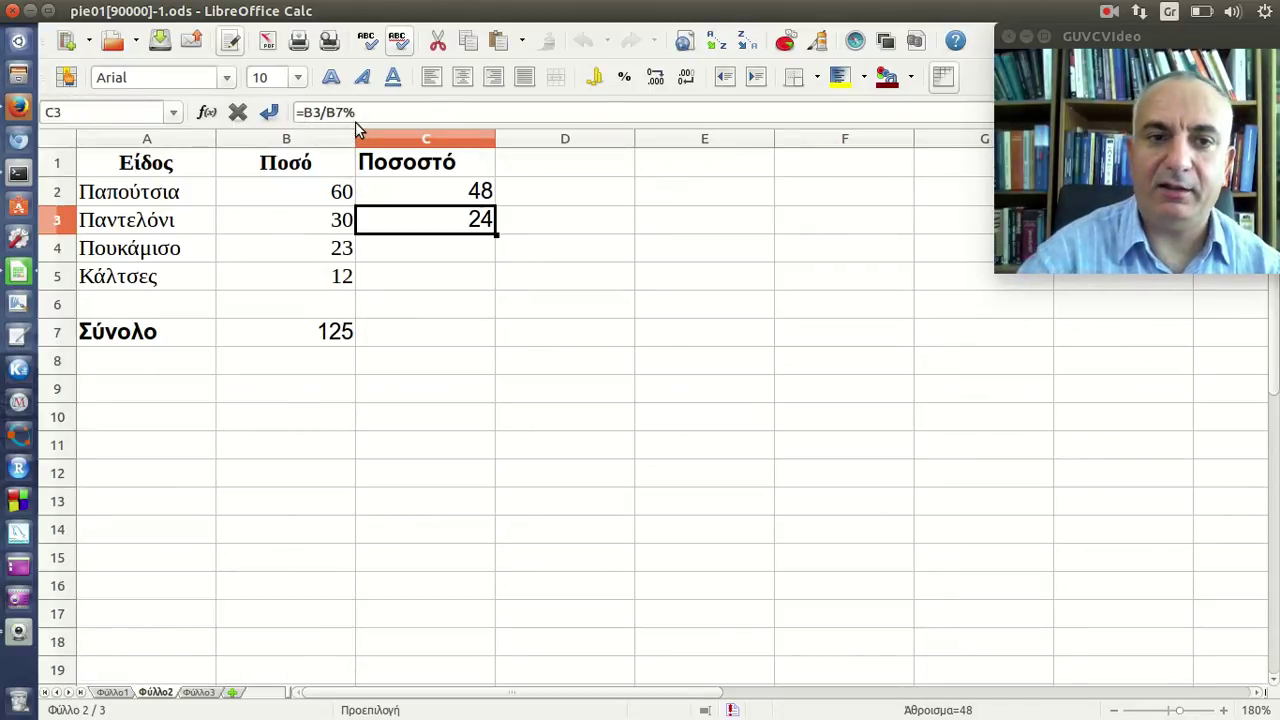
pyautogui.press('Up')
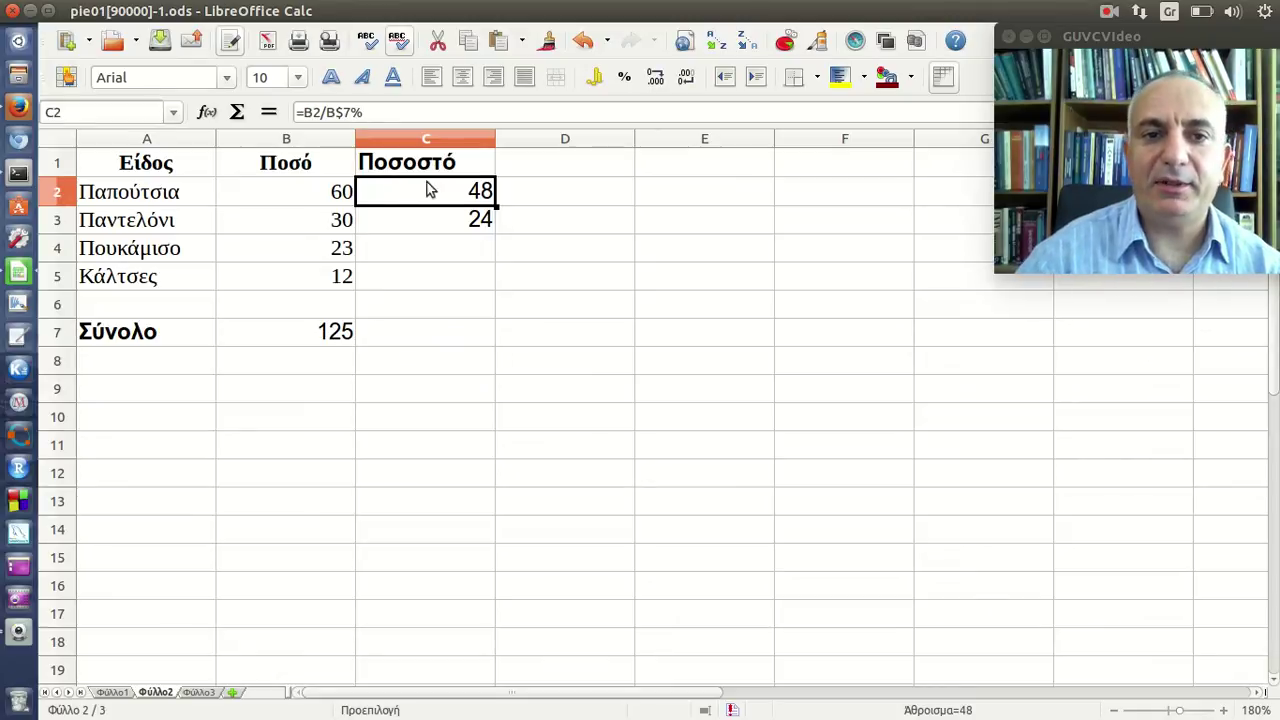
pyautogui.moveTo(497, 207); pyautogui.dragTo(486, 286)
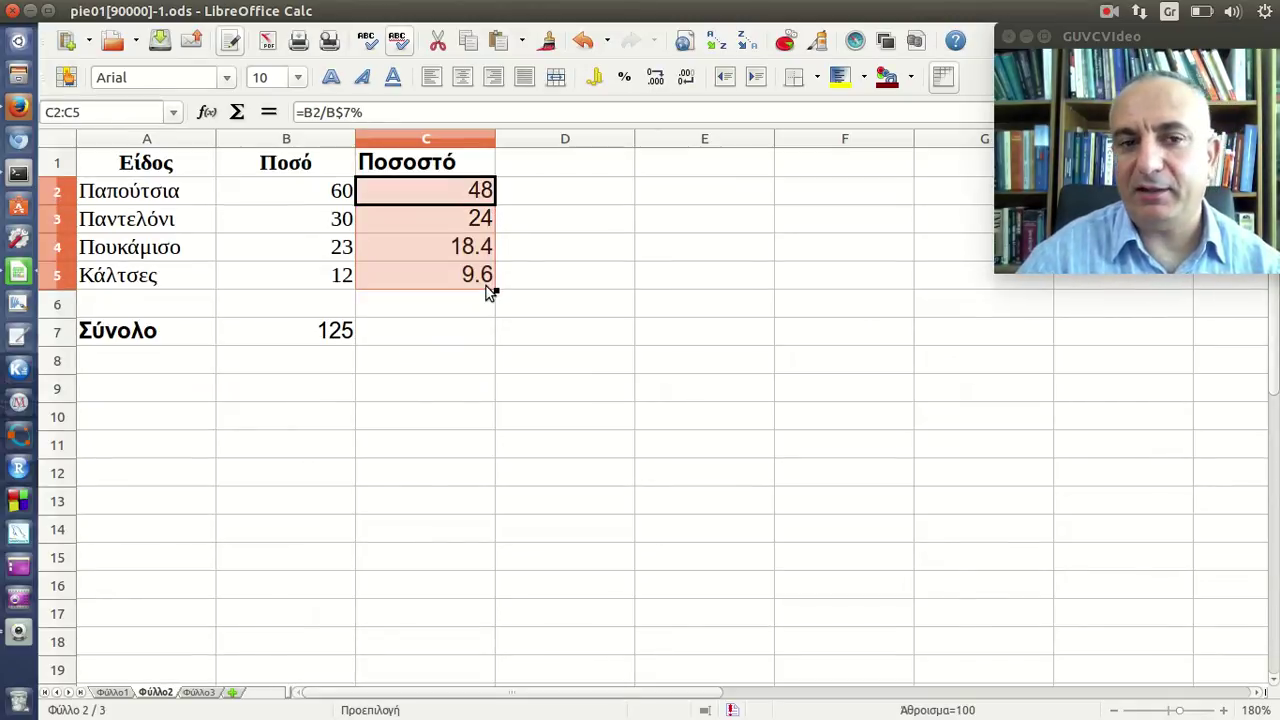
pyautogui.click(462, 205)
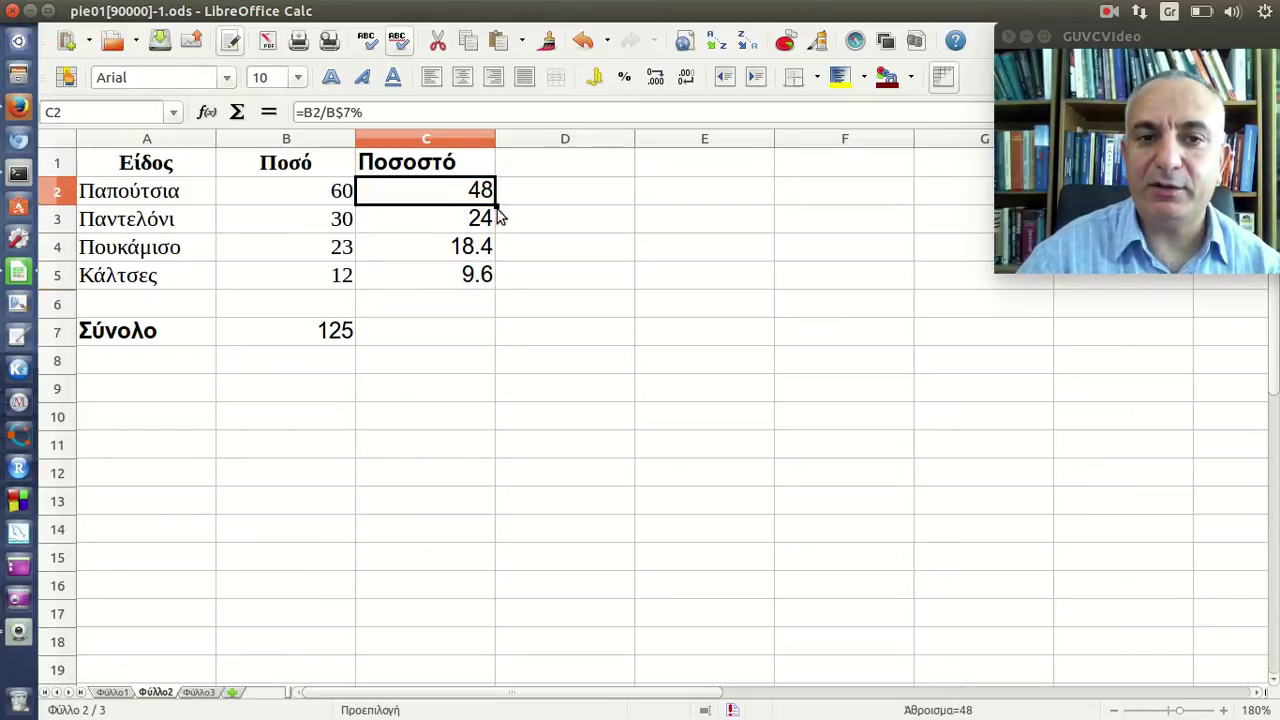
pyautogui.hotkey('ctrl', 'shift', 'Down')
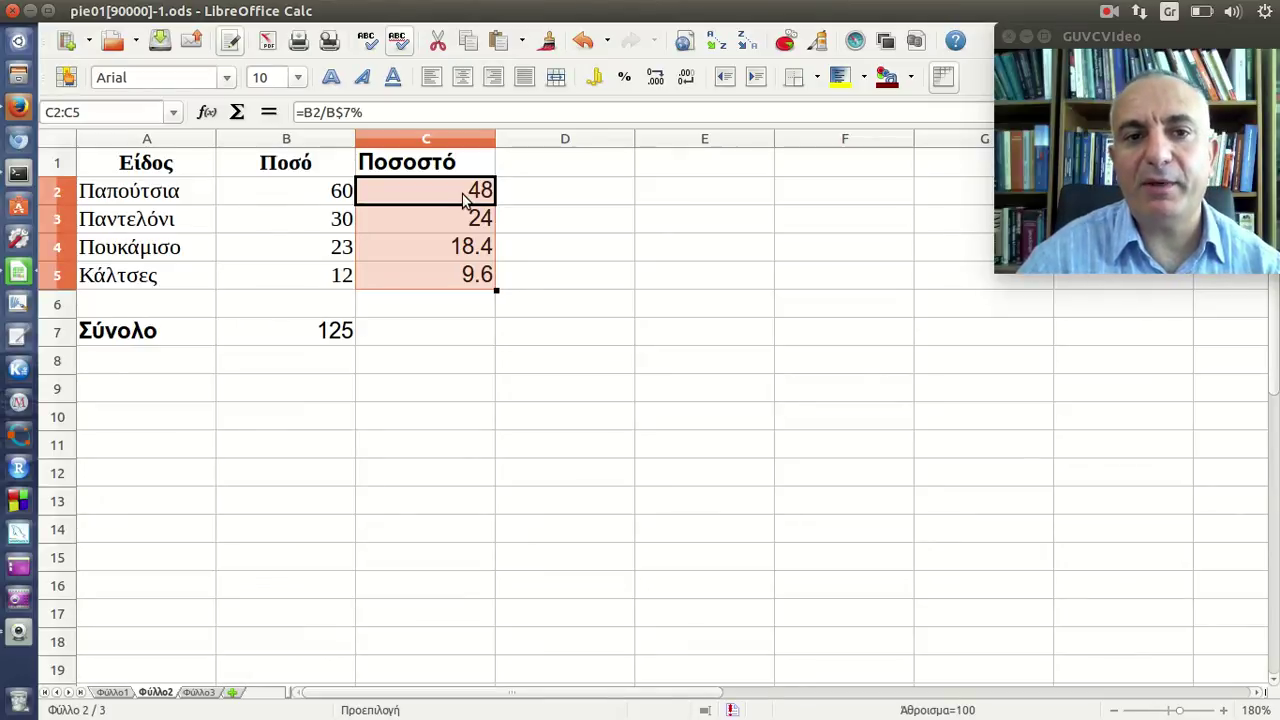
pyautogui.click(451, 196)
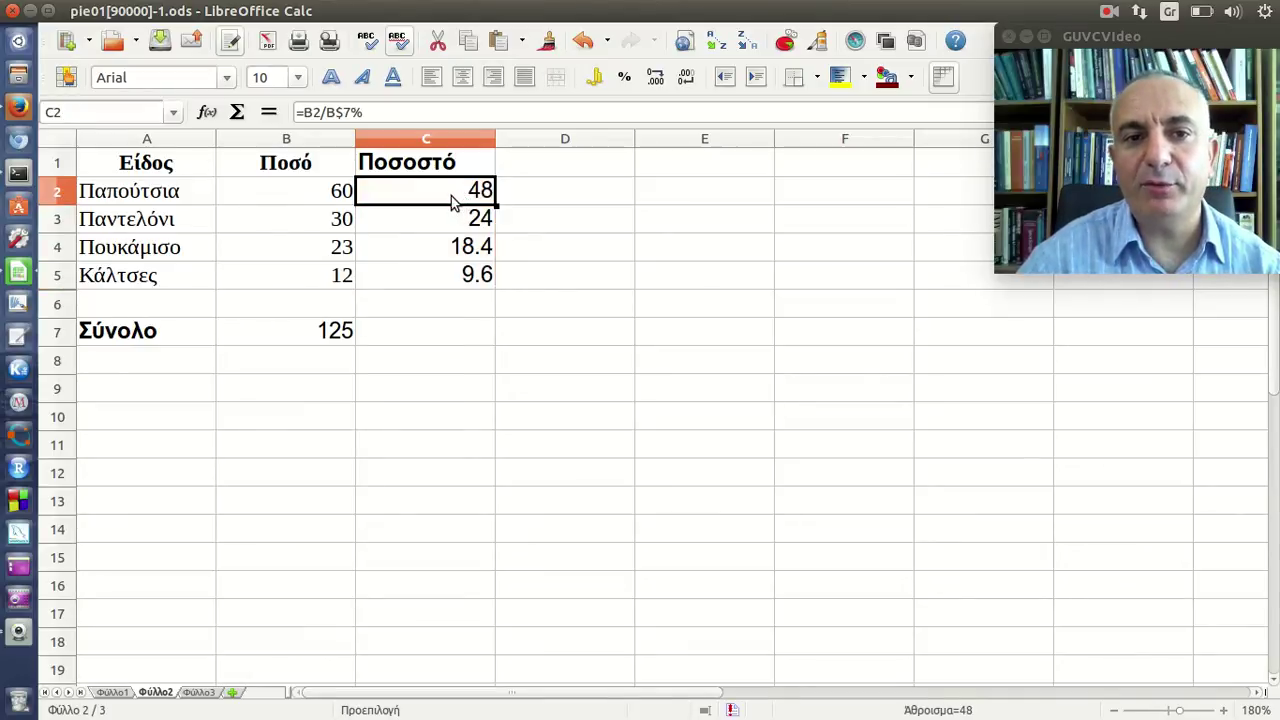
pyautogui.click(373, 111)
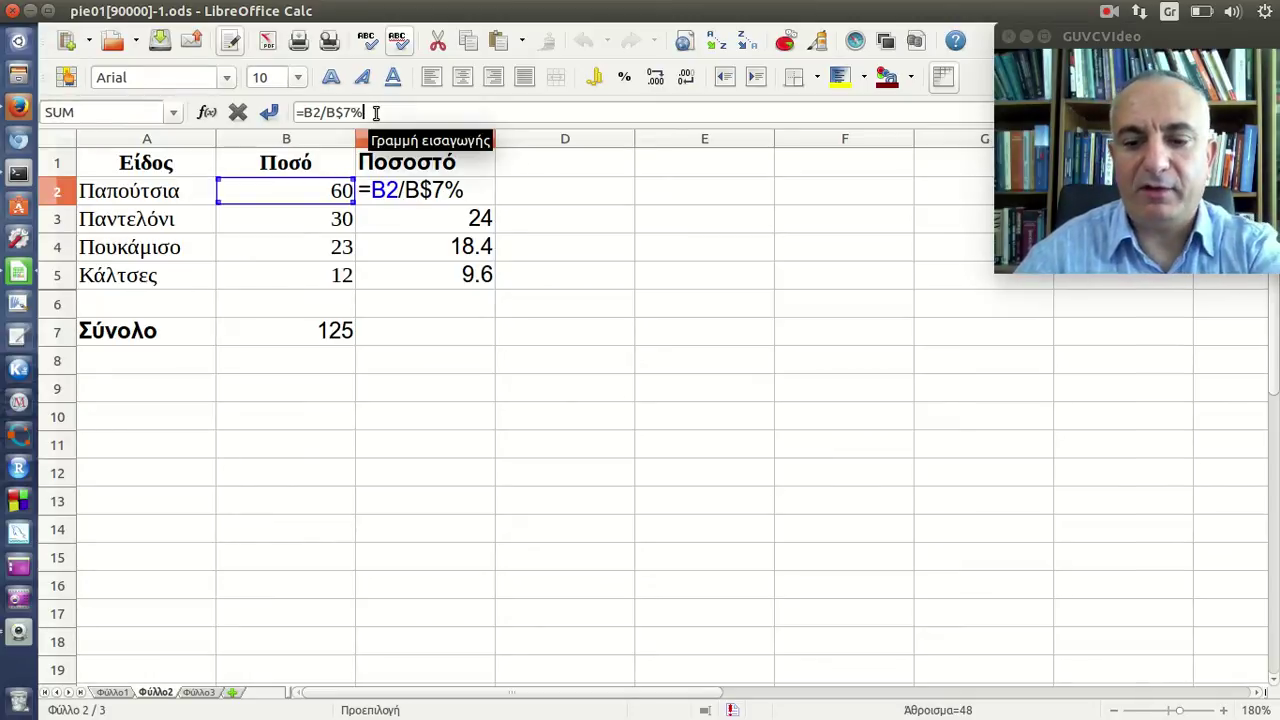
pyautogui.press('Return')
pyautogui.click(391, 112)
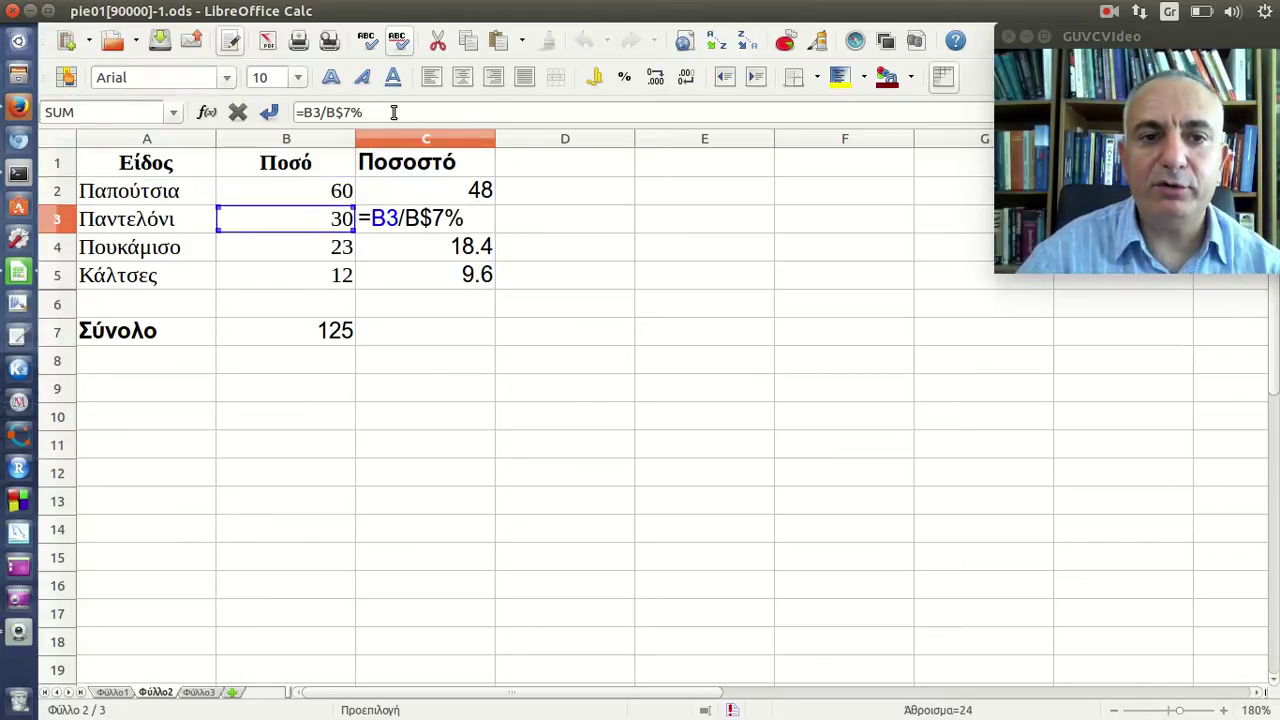
pyautogui.press('Return')
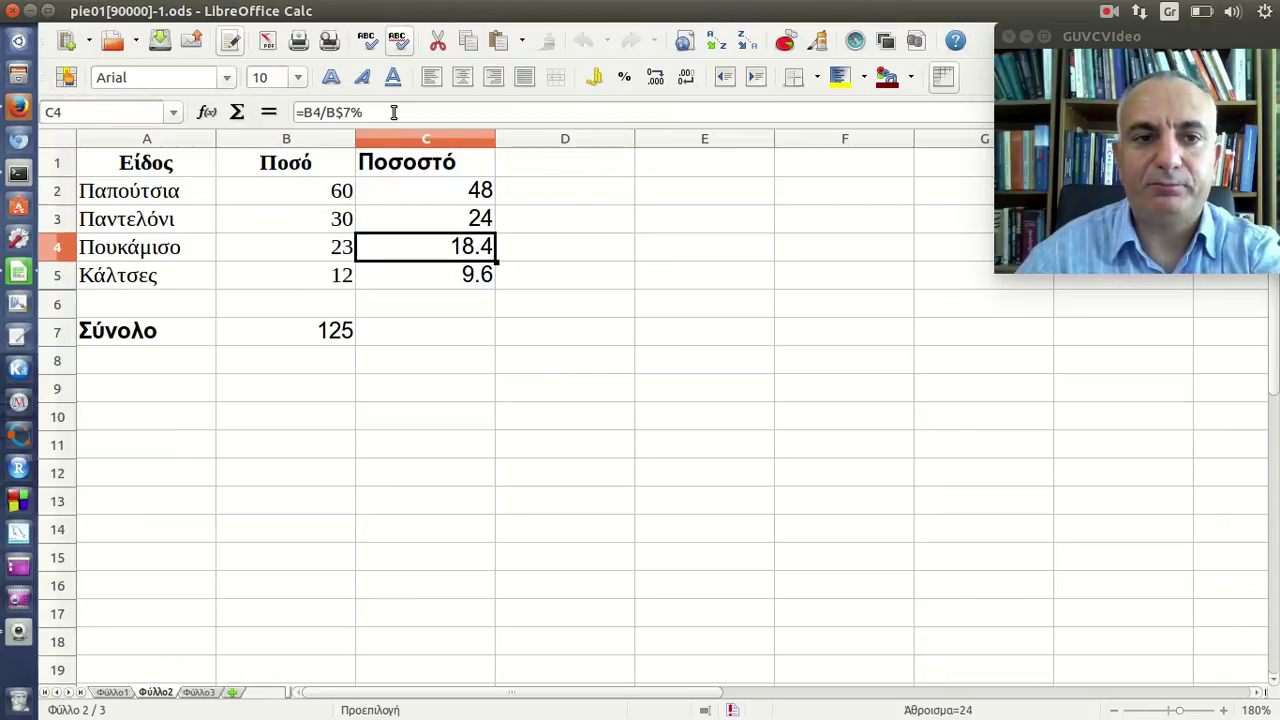
pyautogui.click(394, 112)
pyautogui.press('Return')
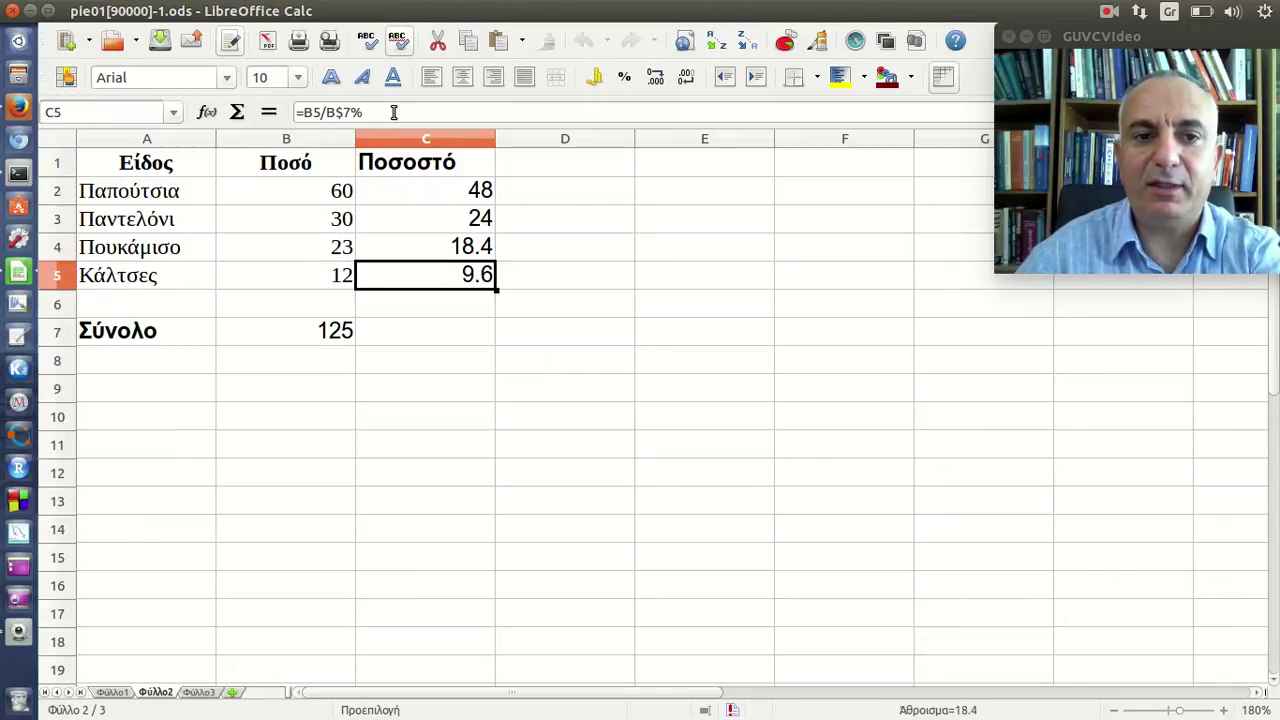
pyautogui.click(394, 112)
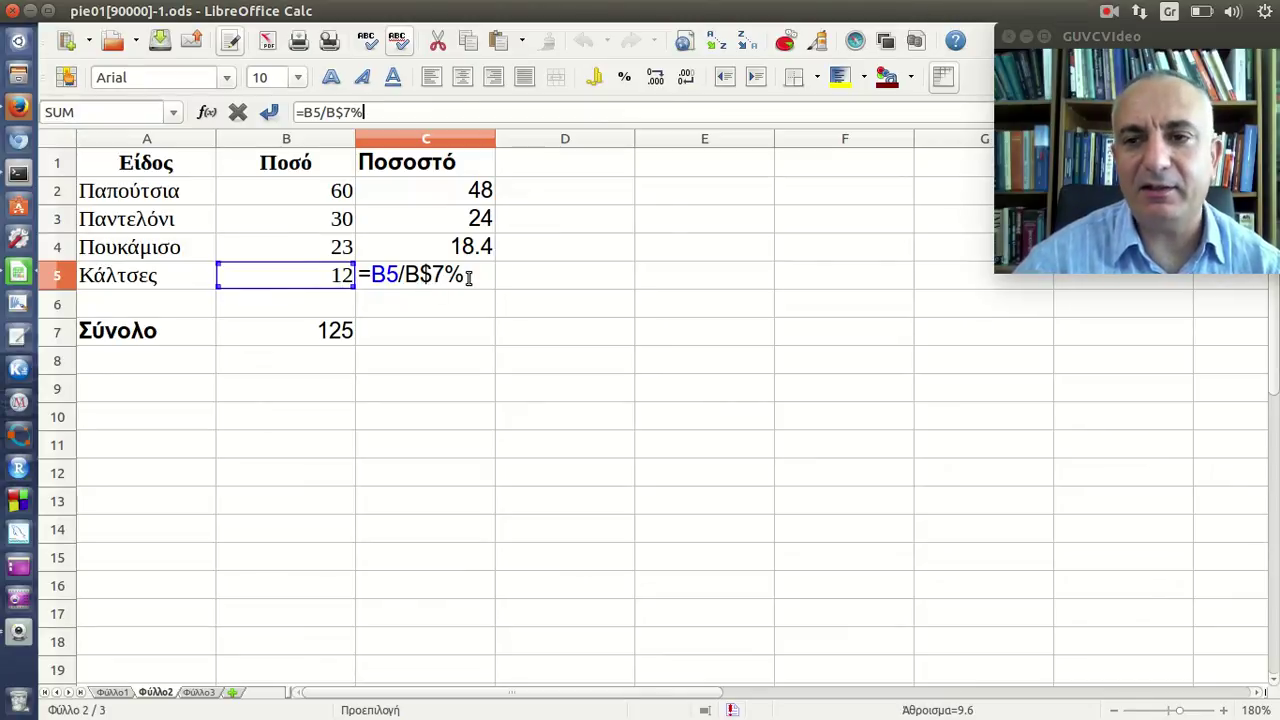
pyautogui.press('Return')
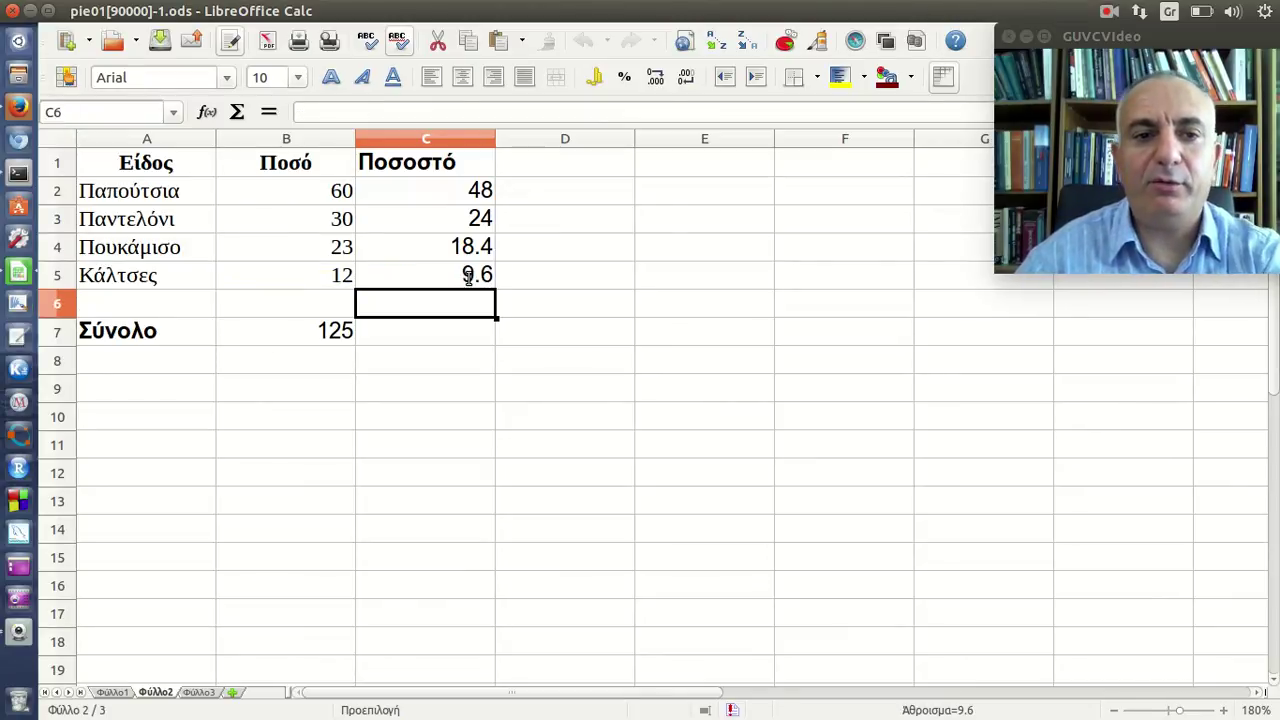
# Copy the B7 sum into C7 as =SUM(C2:C5), totalling the percentages to 100
pyautogui.click(374, 347)
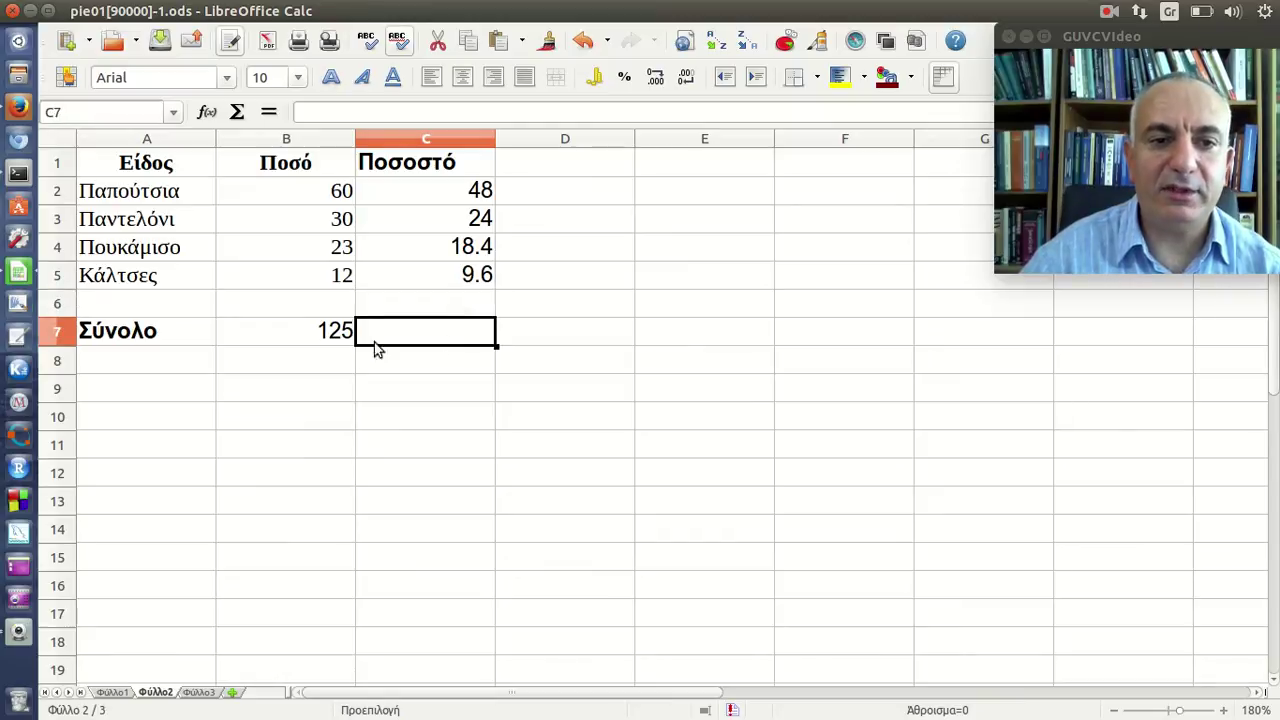
pyautogui.click(346, 343)
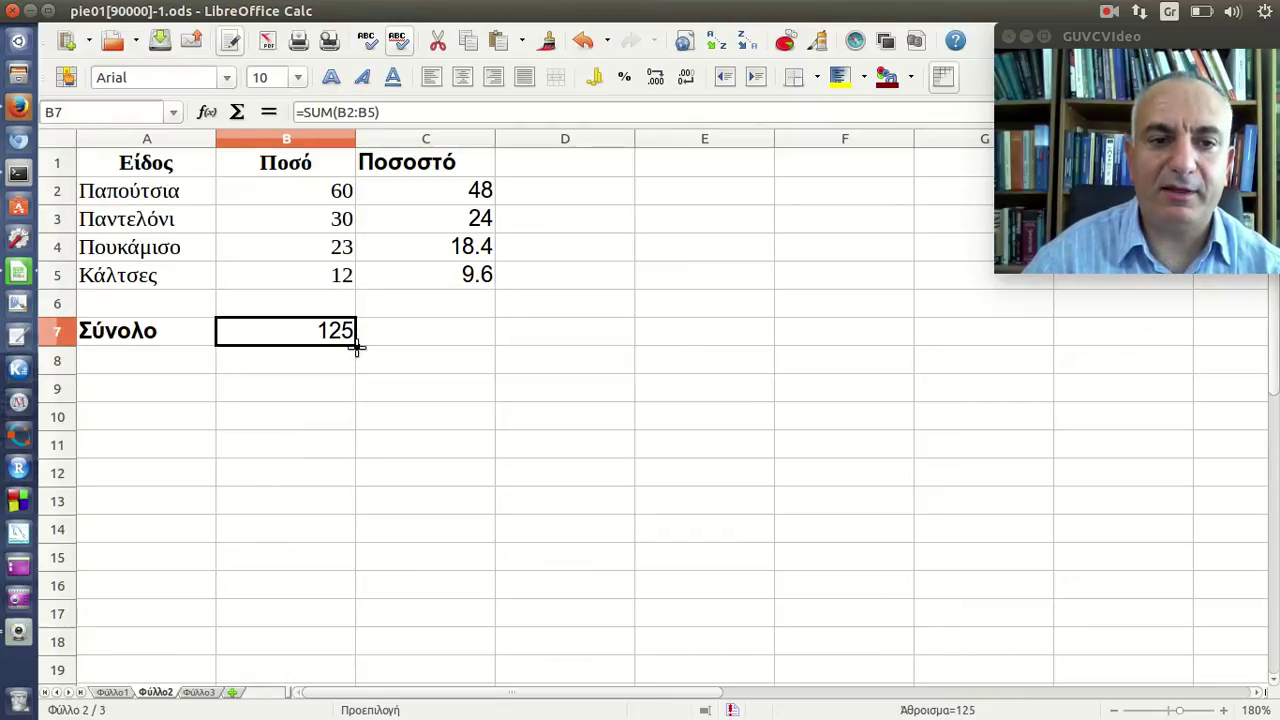
pyautogui.moveTo(357, 347); pyautogui.dragTo(430, 342)
pyautogui.click(432, 340)
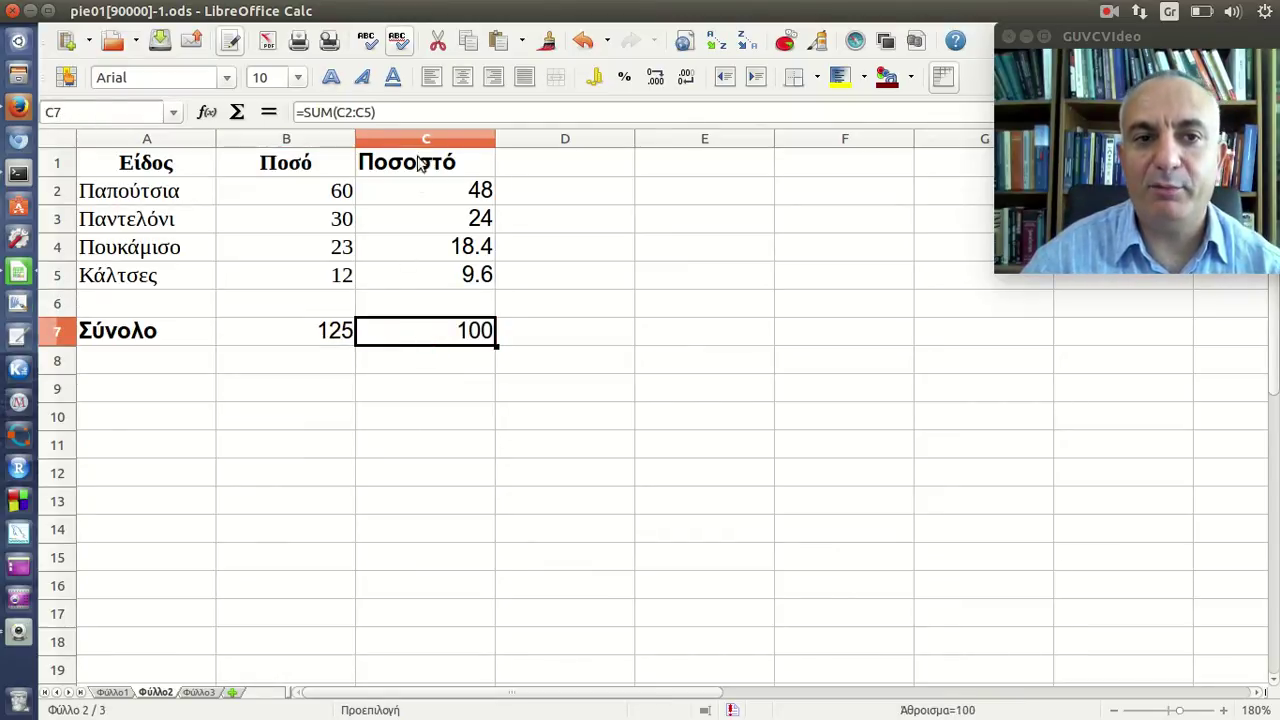
pyautogui.click(428, 113)
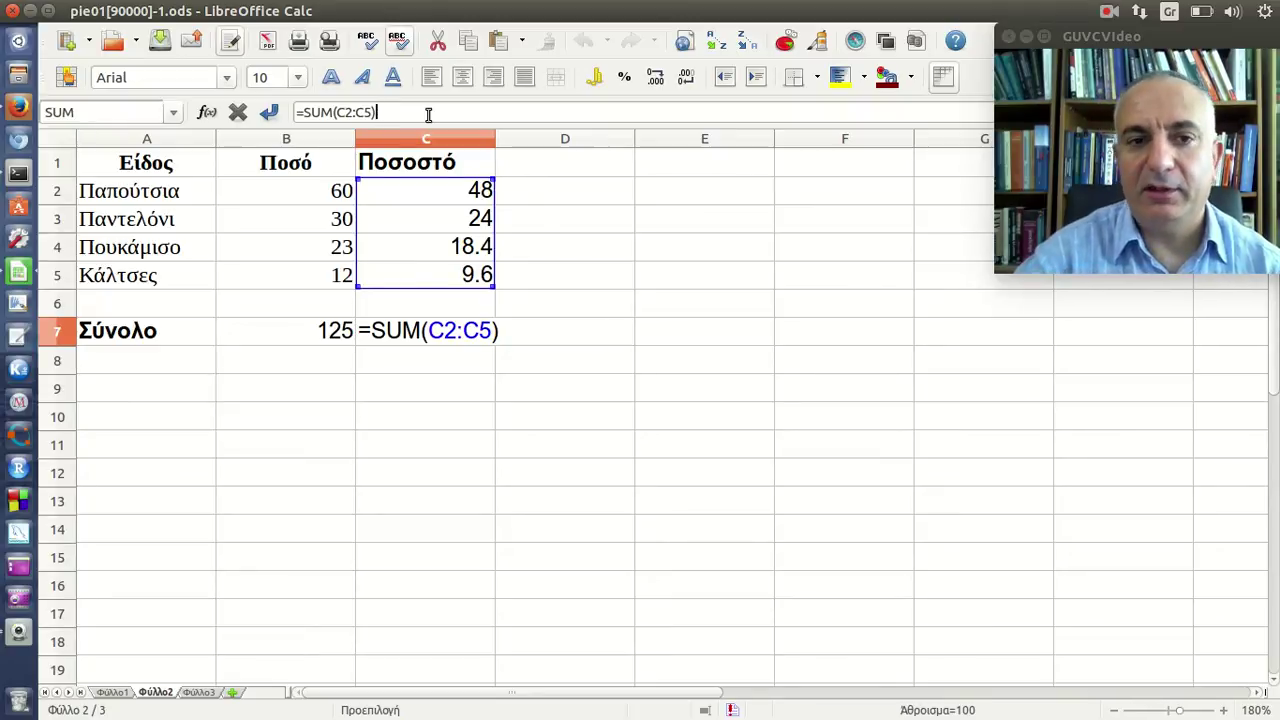
pyautogui.press('Return')
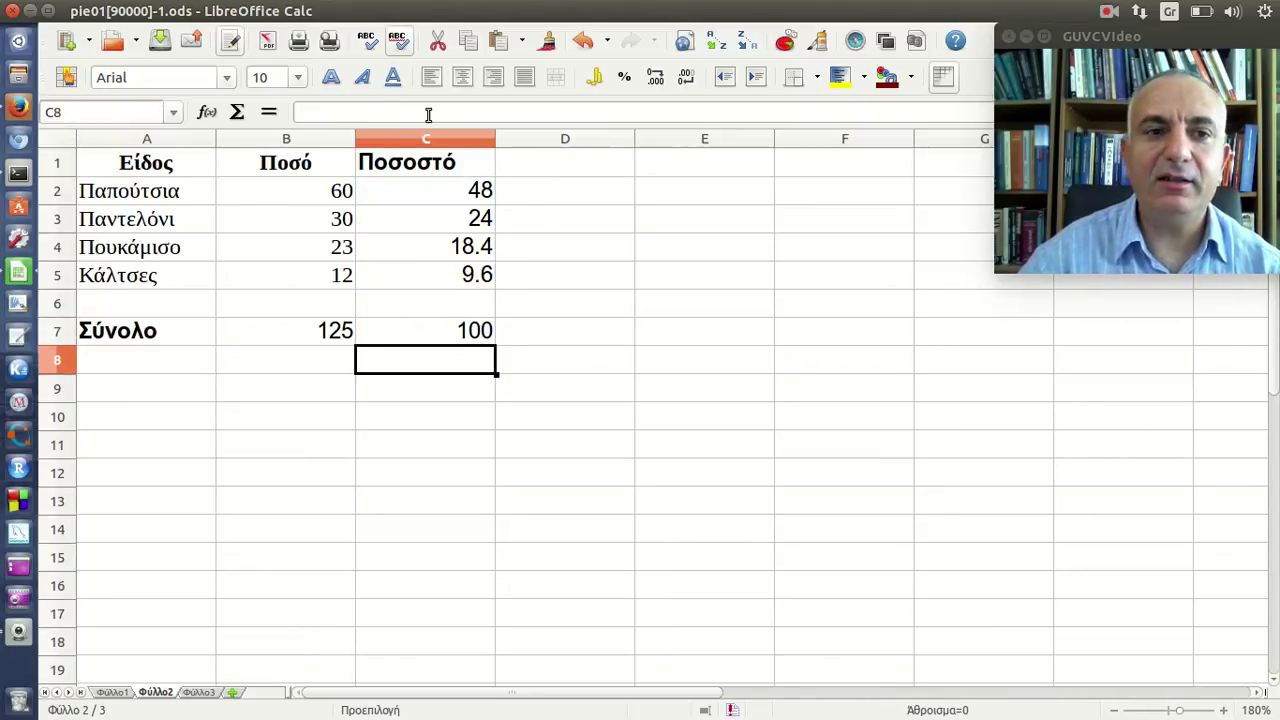
pyautogui.click(452, 198)
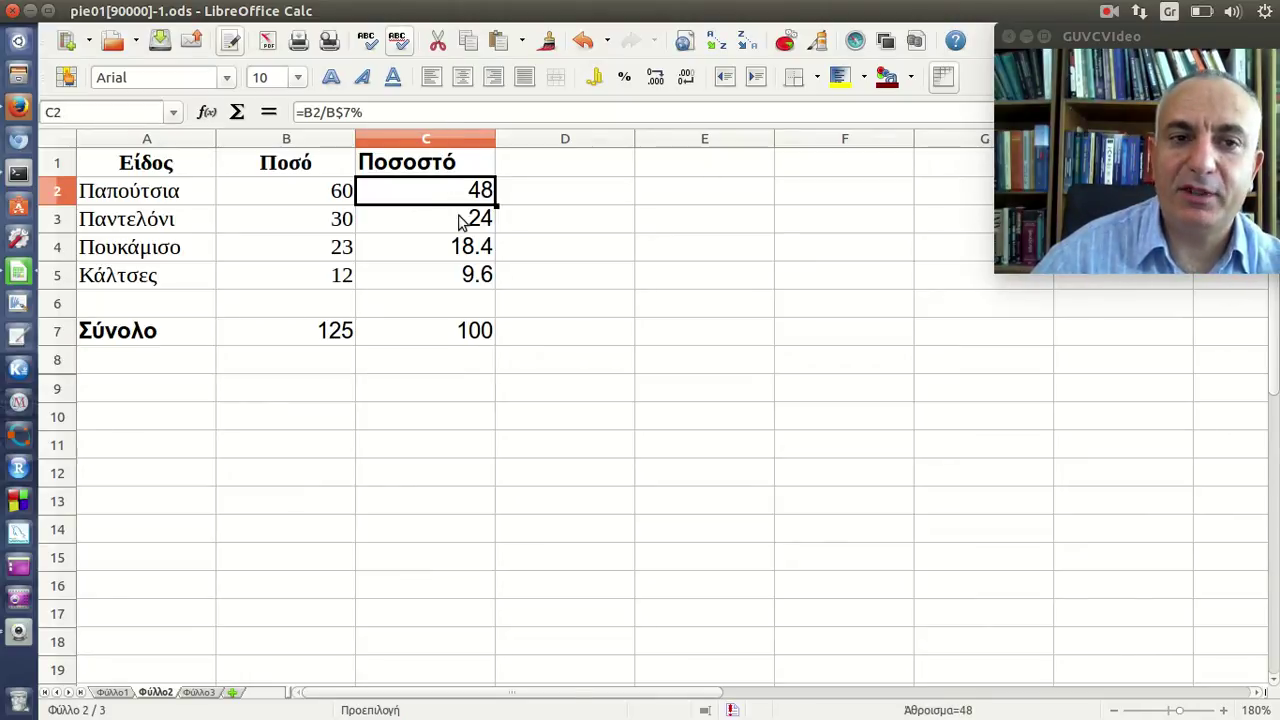
pyautogui.click(463, 224)
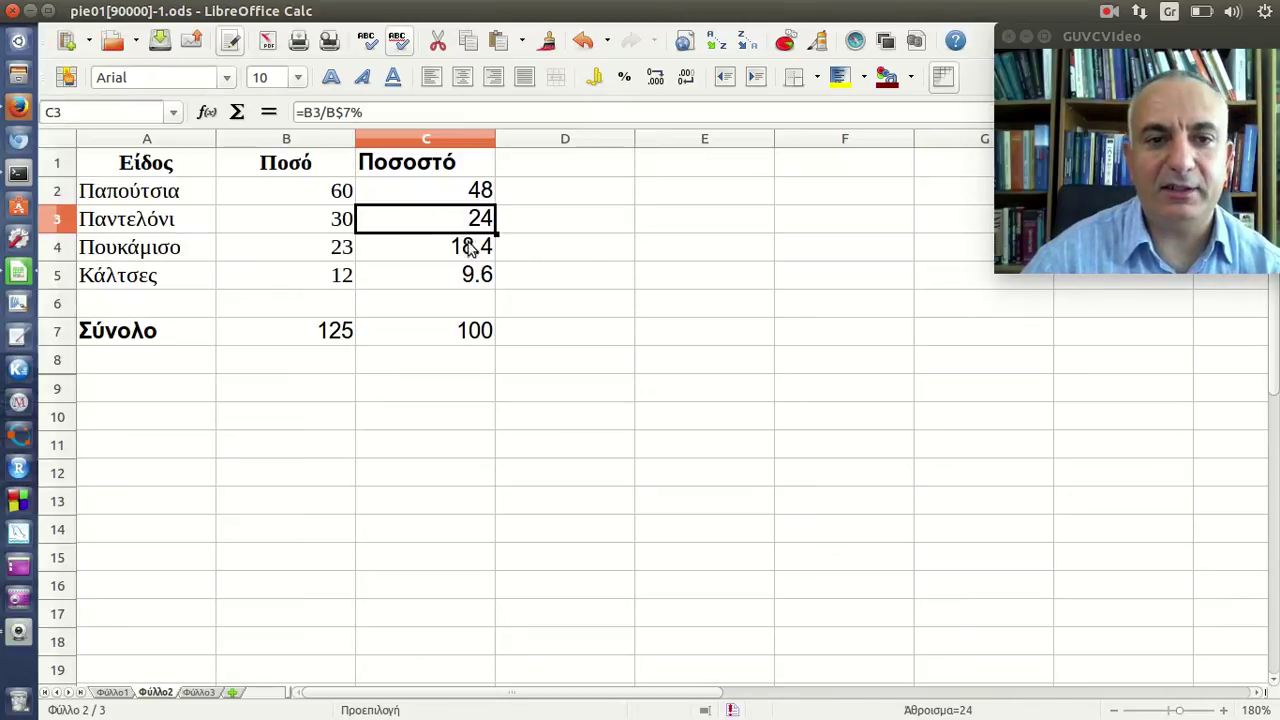
pyautogui.click(477, 258)
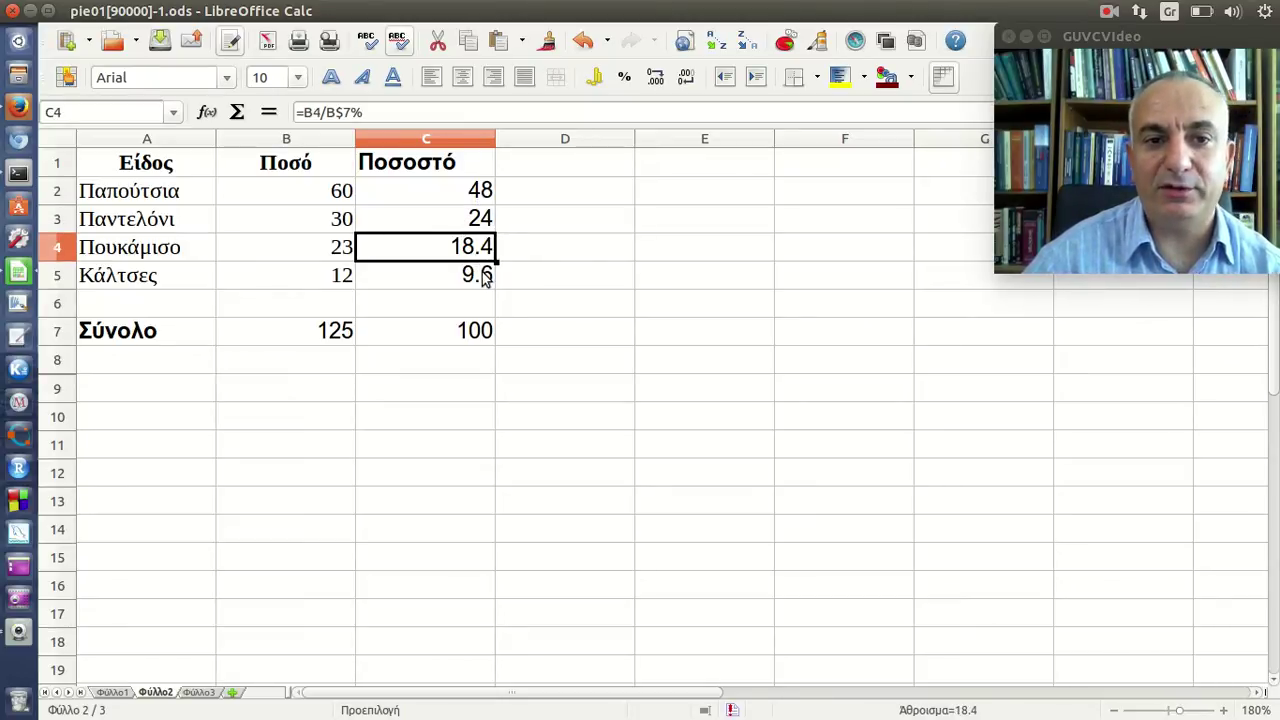
pyautogui.click(484, 281)
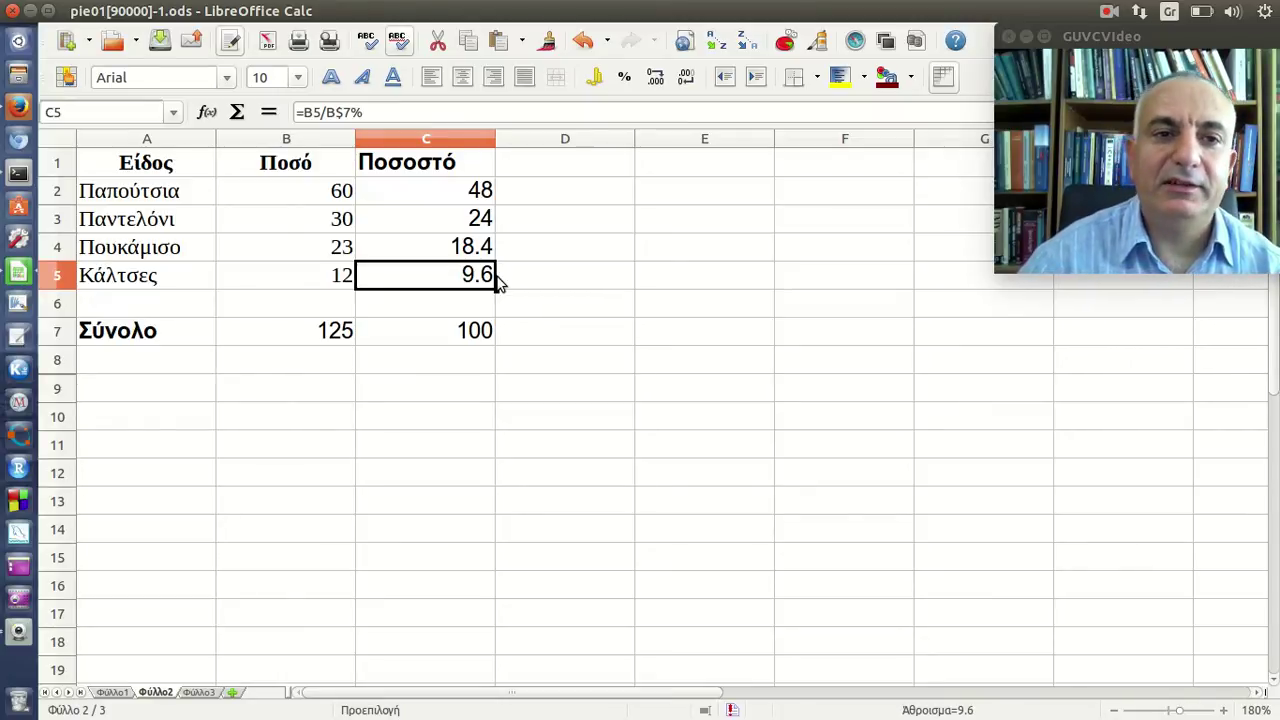
pyautogui.click(425, 188)
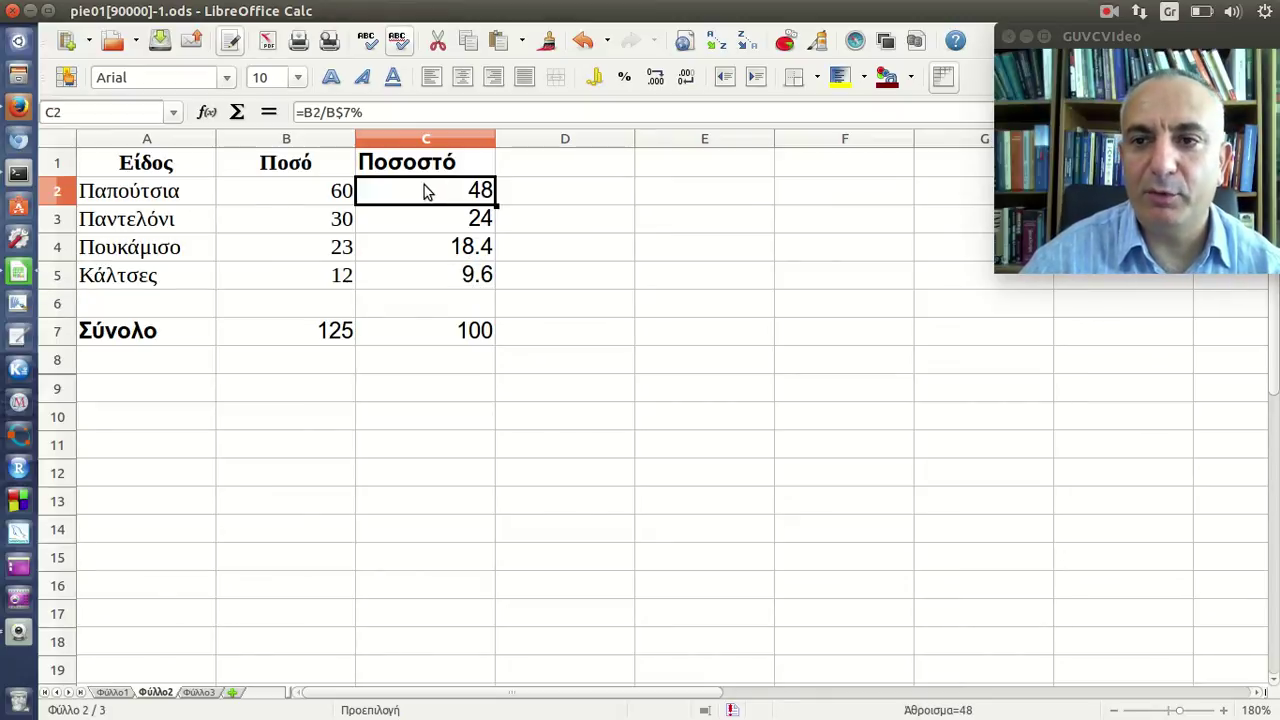
pyautogui.click(490, 112)
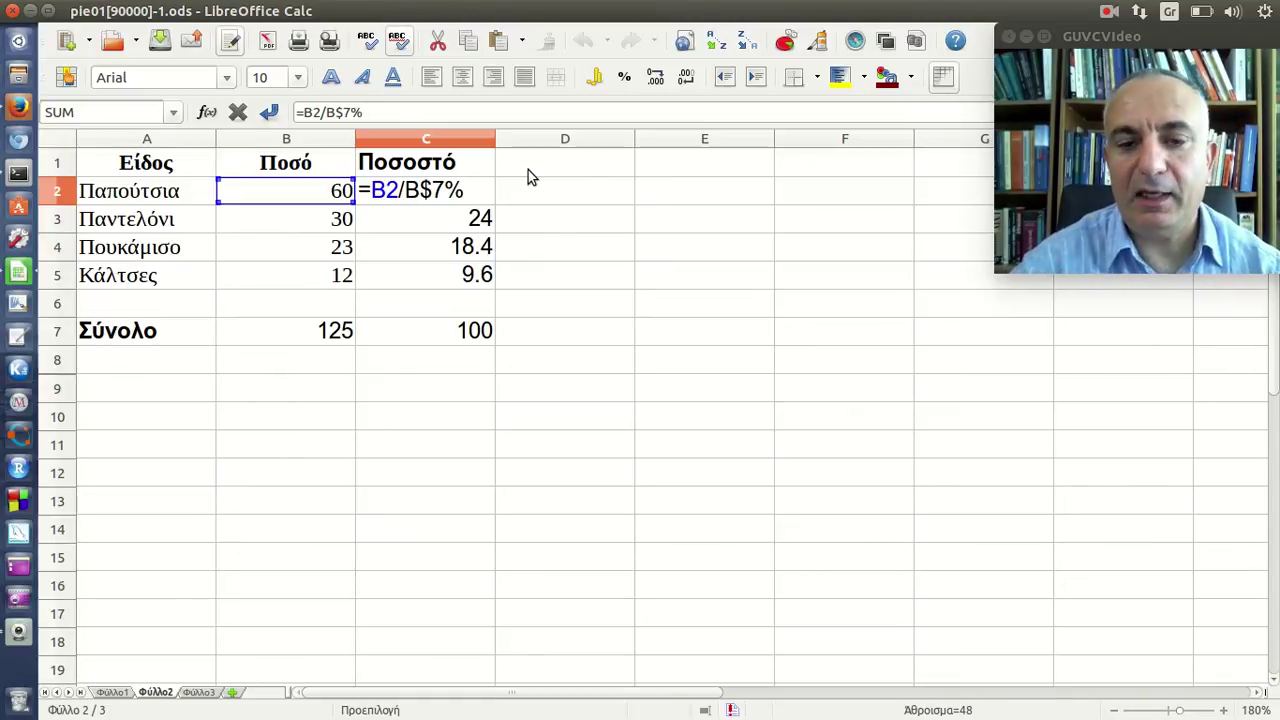
pyautogui.press('Return')
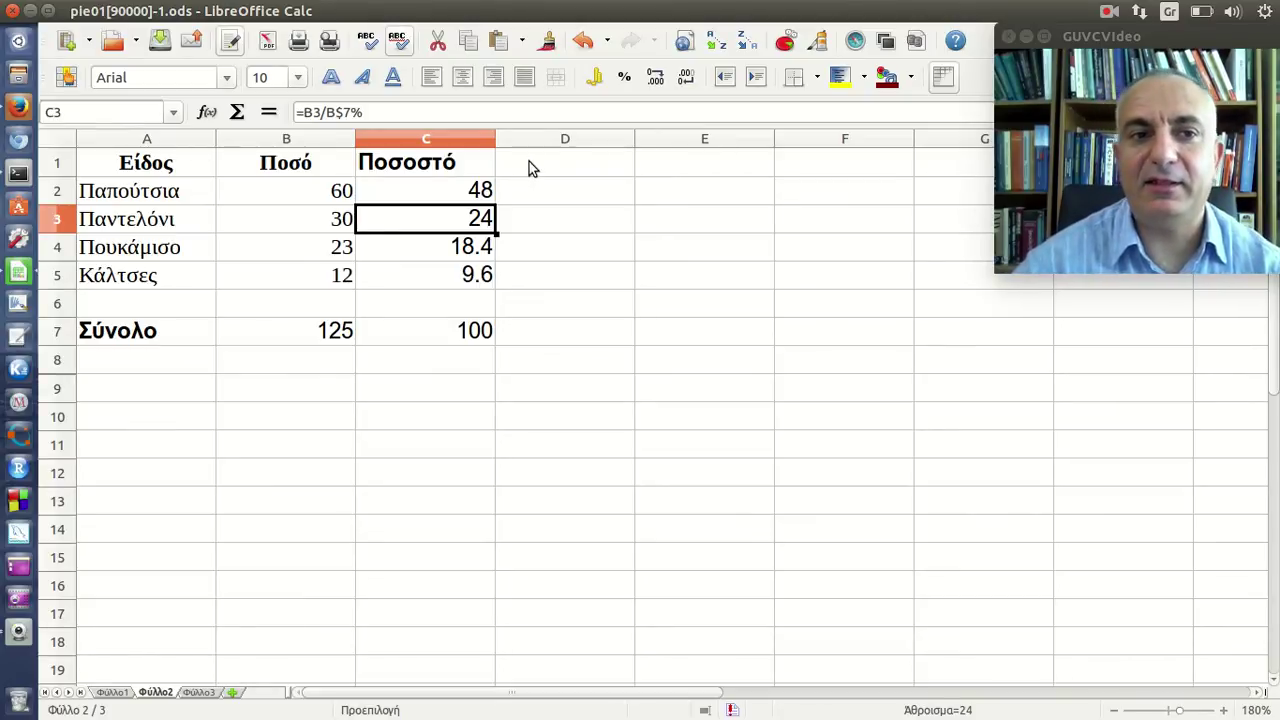
pyautogui.click(529, 167)
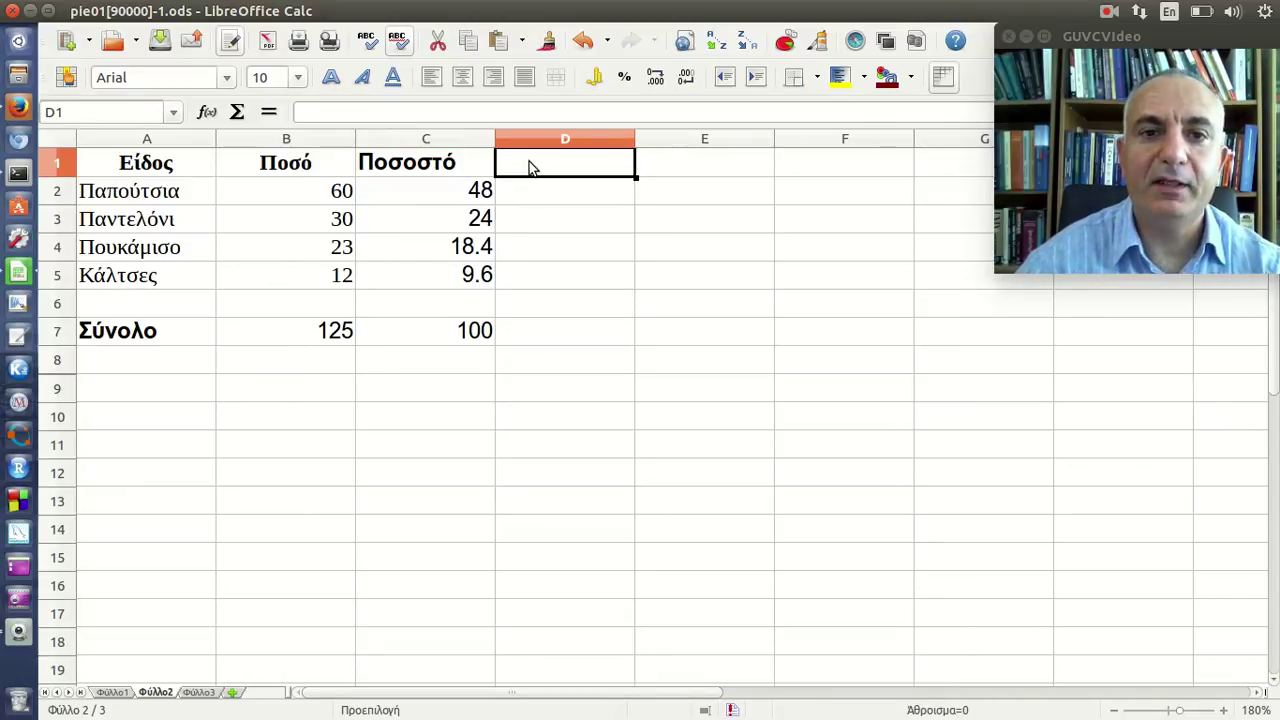
# Type the heading Γωνία in D1 using the Greek layout and make it bold
pyautogui.hotkey('alt', 'shift')
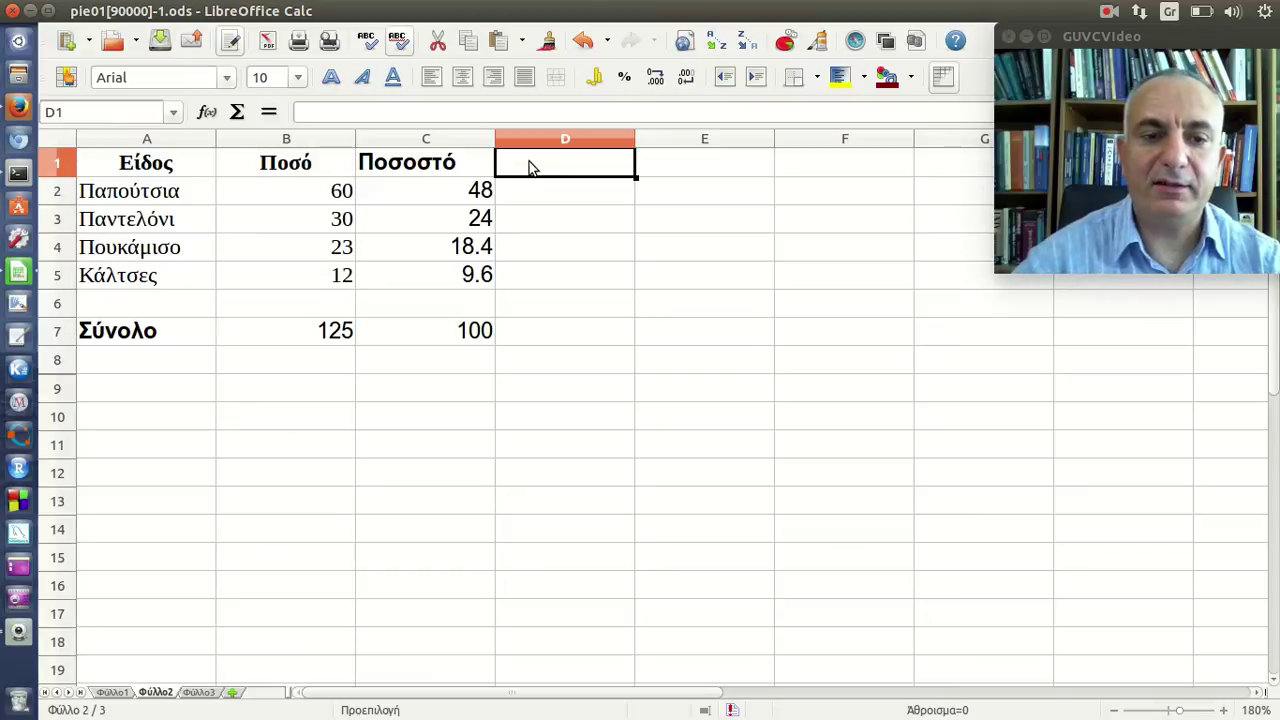
pyautogui.write('Γων')
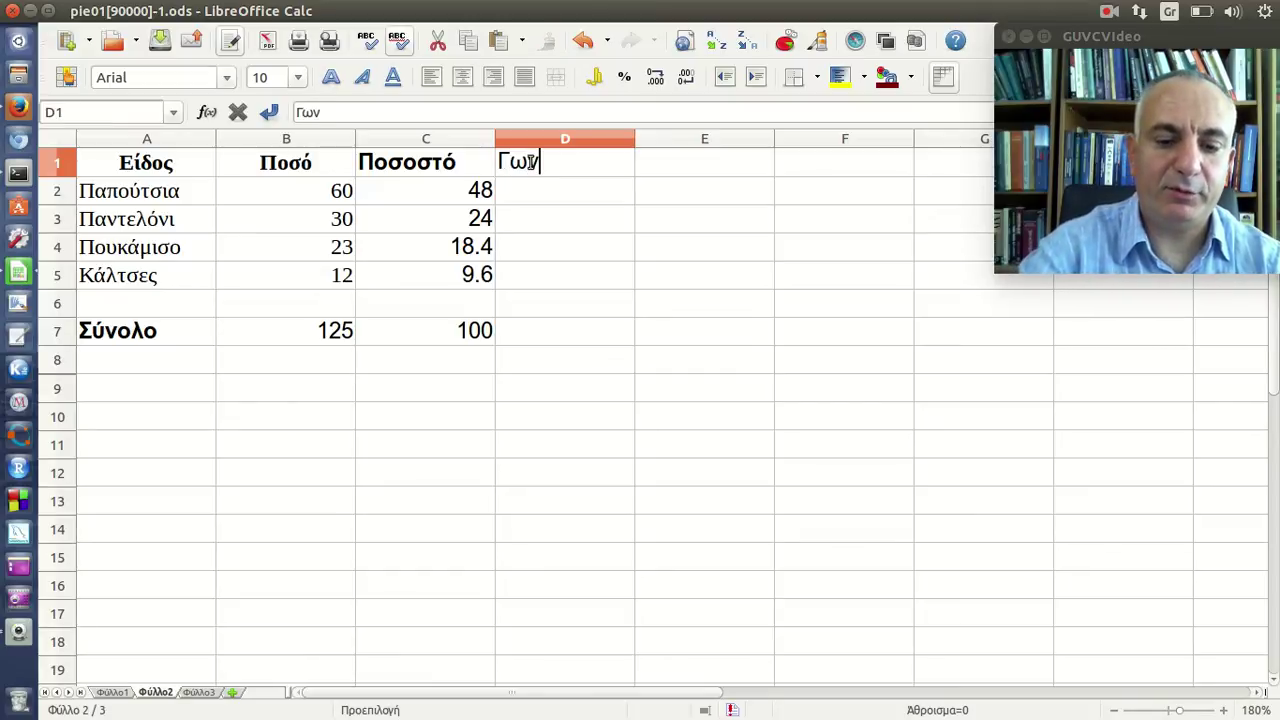
pyautogui.write('ία')
pyautogui.press('Return')
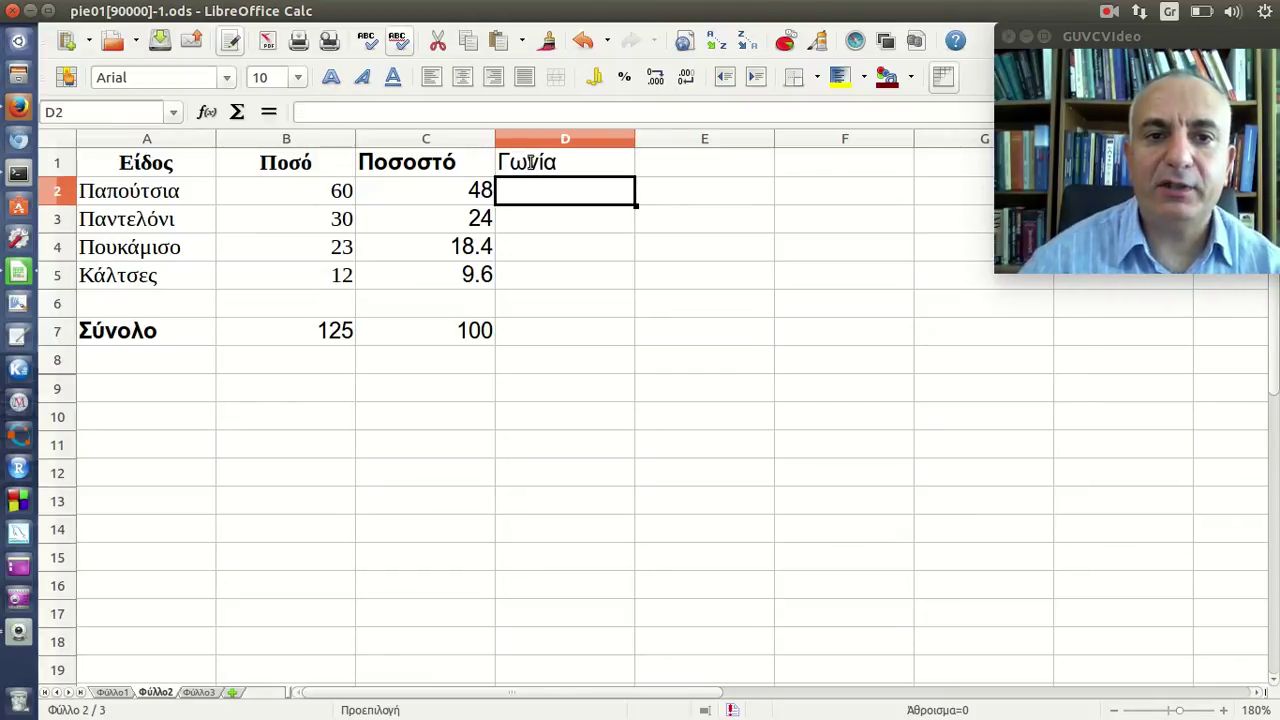
pyautogui.click(530, 162)
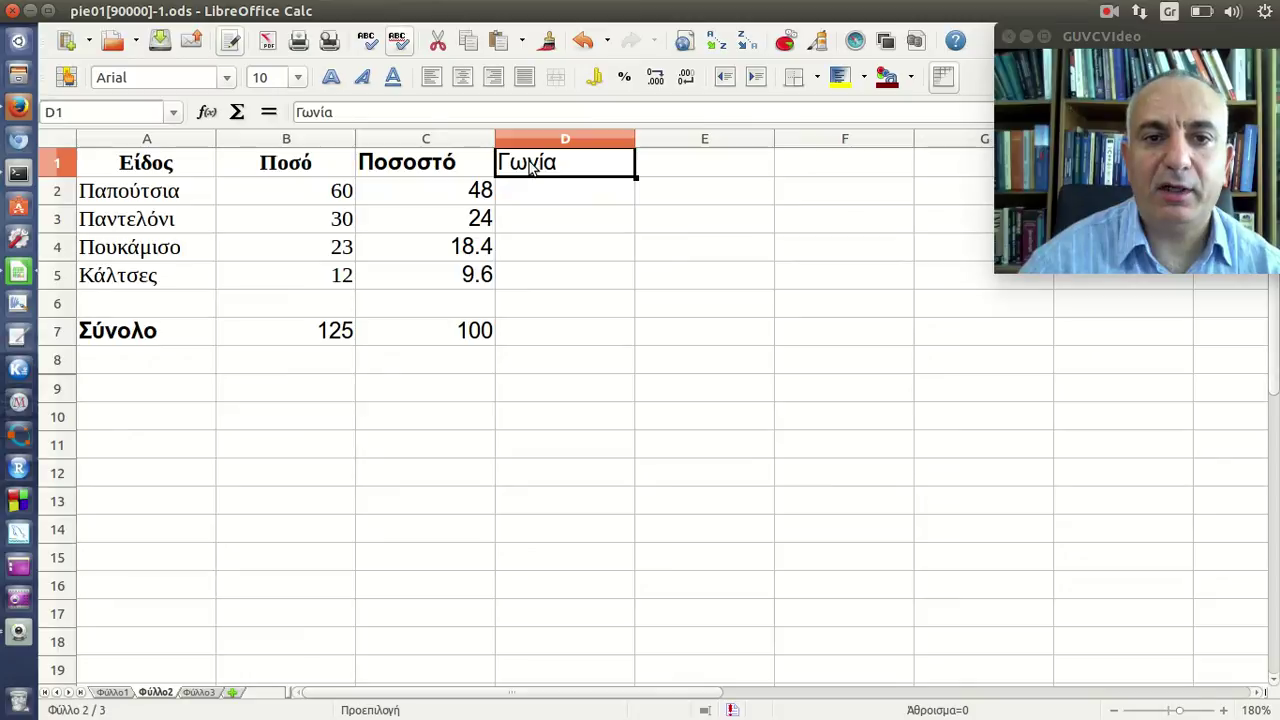
pyautogui.click(332, 80)
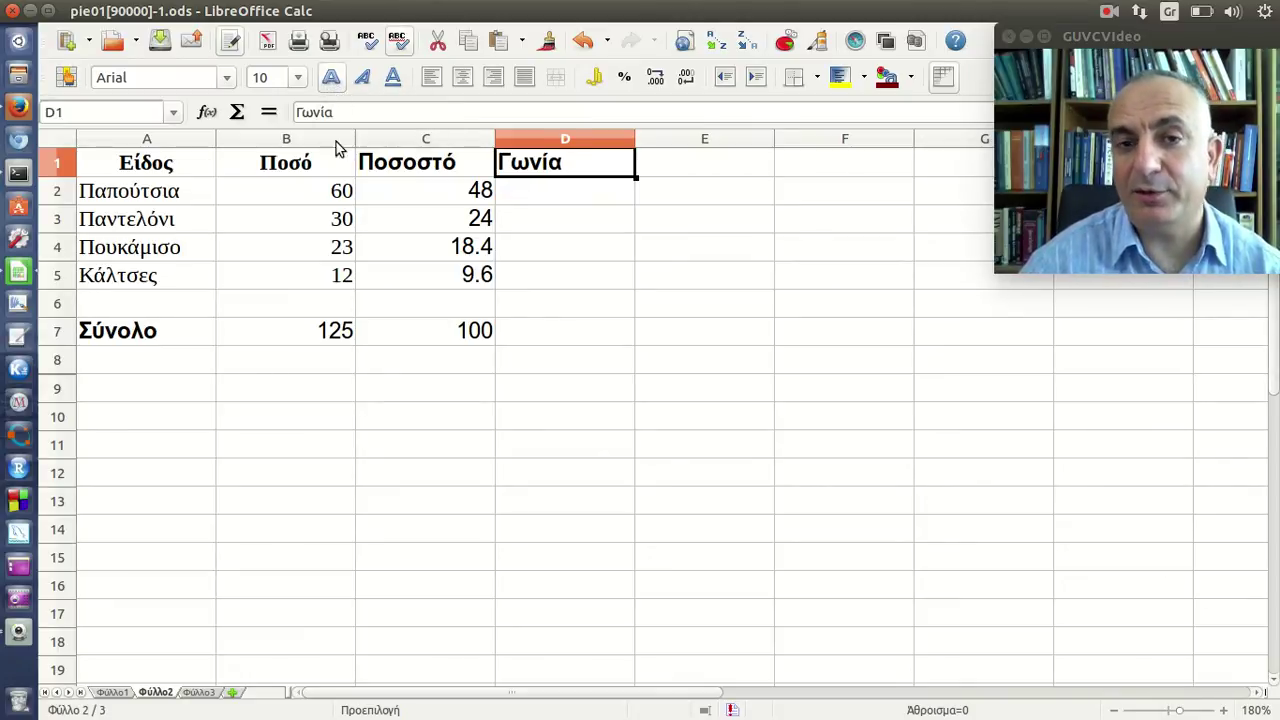
pyautogui.click(545, 205)
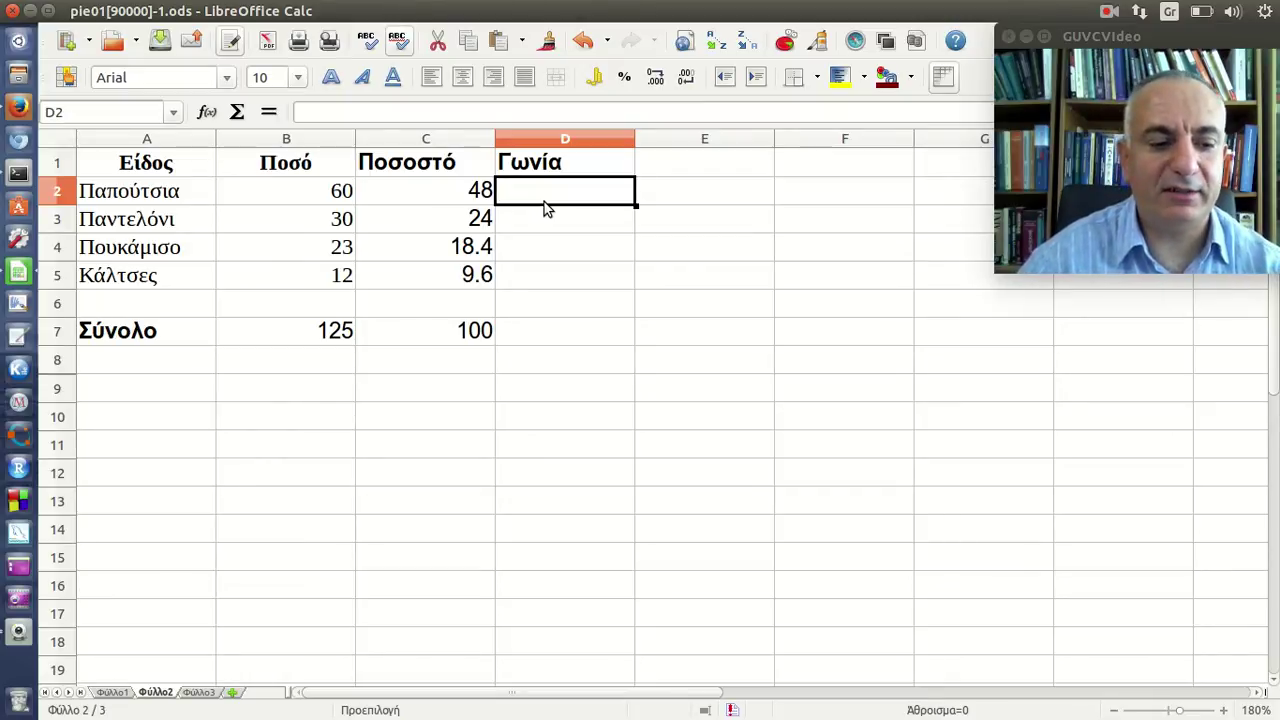
# Enter =B2*360/B7 in D2 so the first angle shows 172.8
pyautogui.write('=')
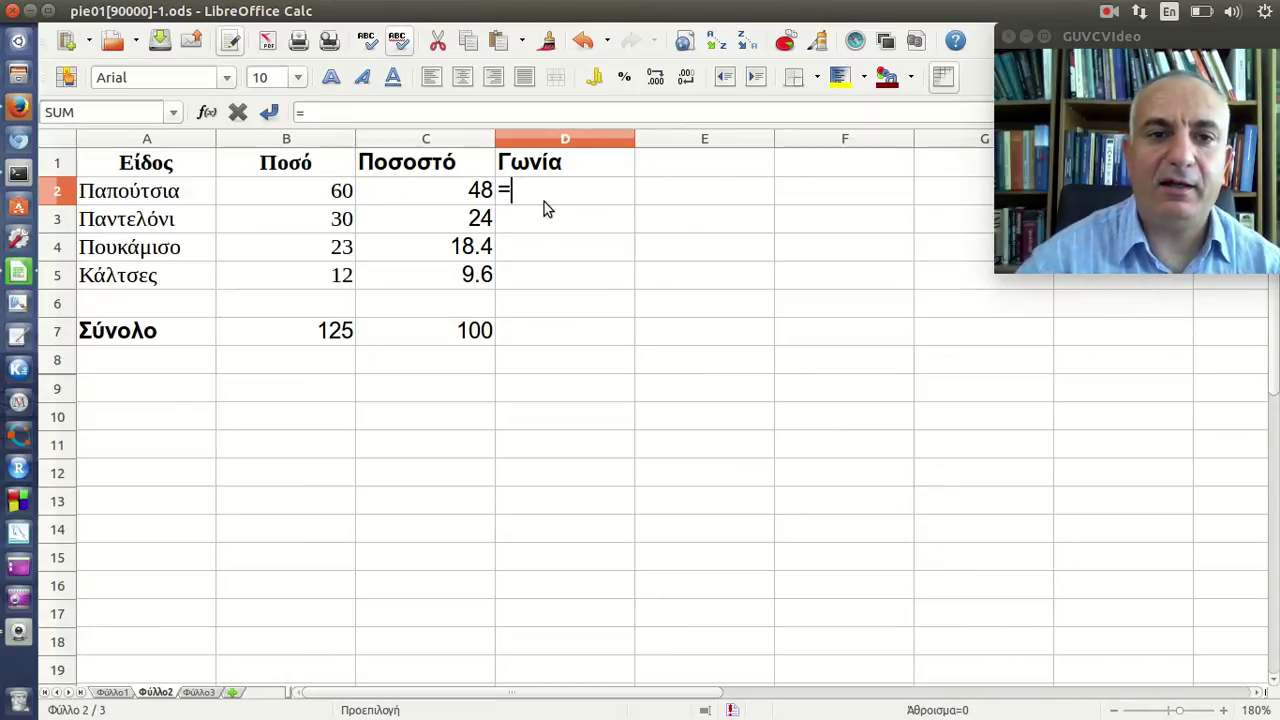
pyautogui.click(330, 200)
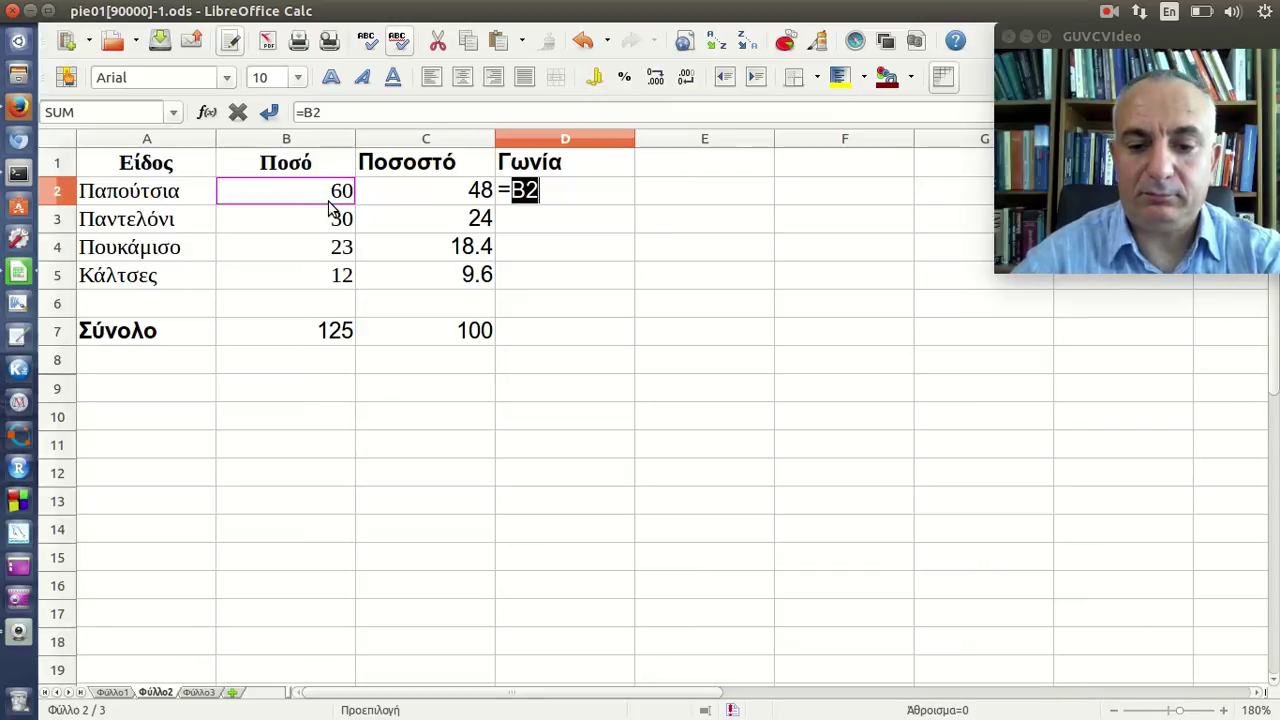
pyautogui.write('*3')
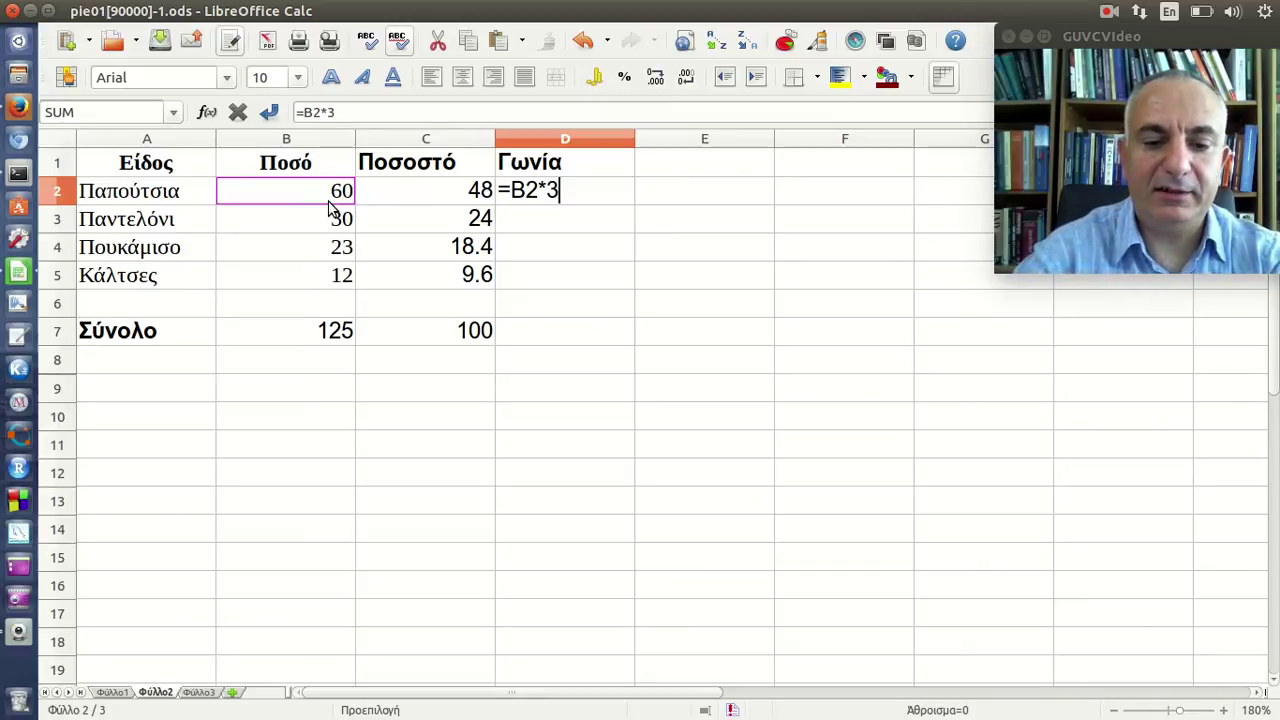
pyautogui.write('60/')
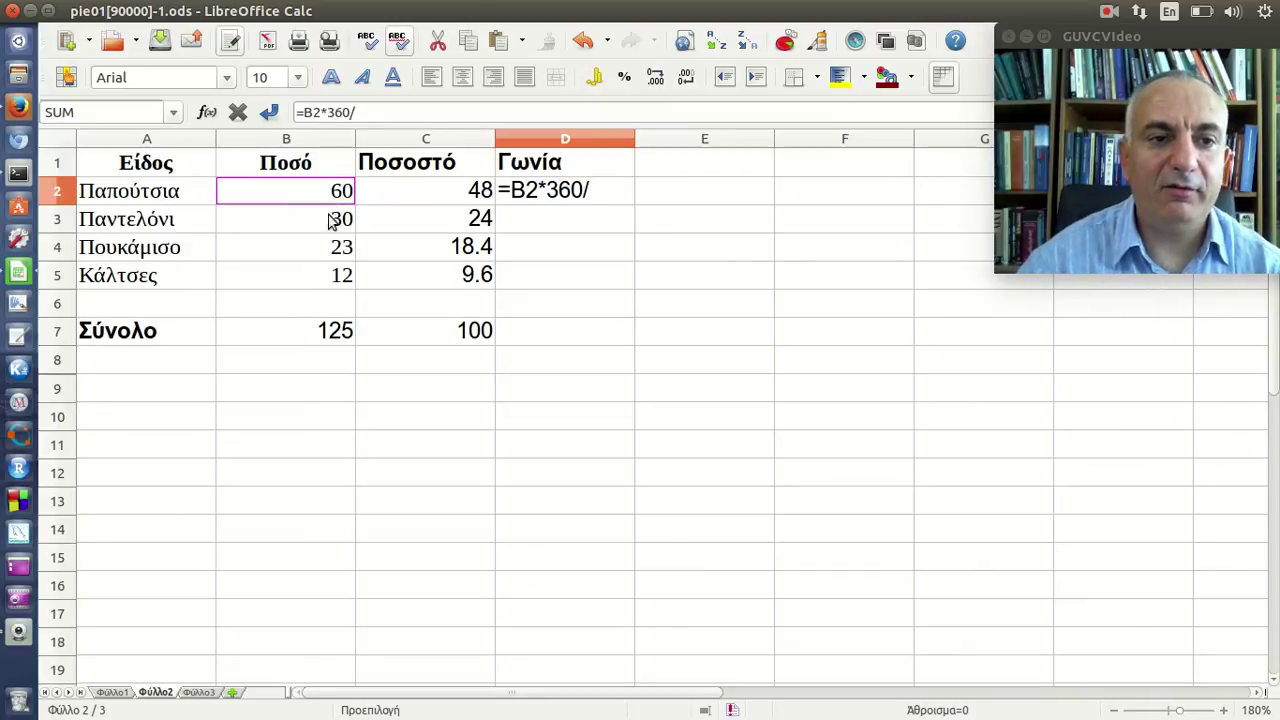
pyautogui.click(316, 345)
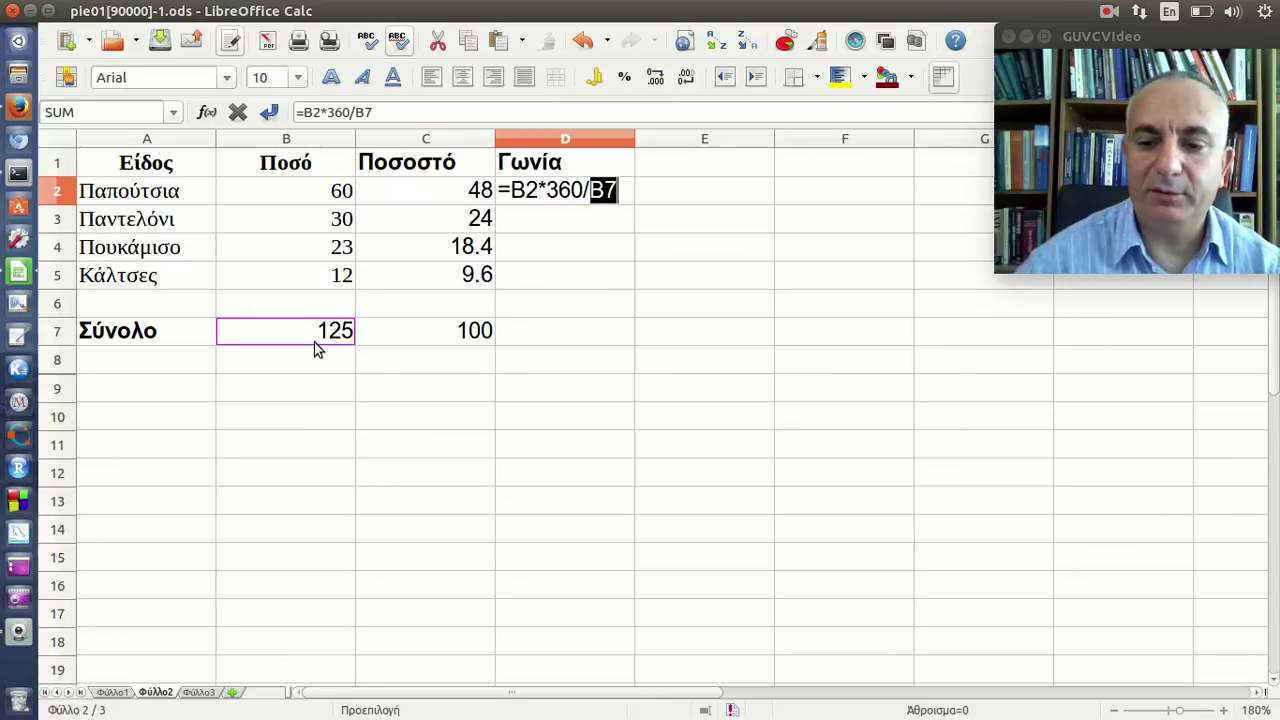
pyautogui.press('Return')
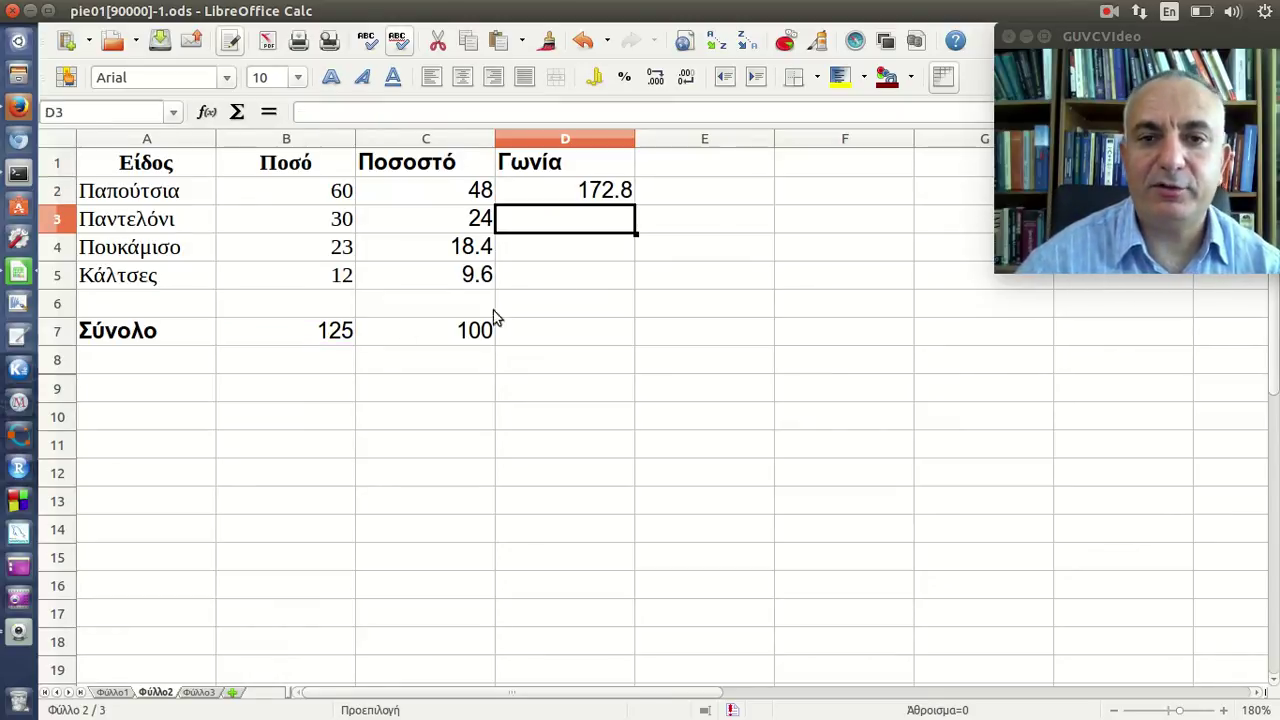
# Review D2's angle formula against C2's percentage formula, leaving it unchanged
pyautogui.click(592, 191)
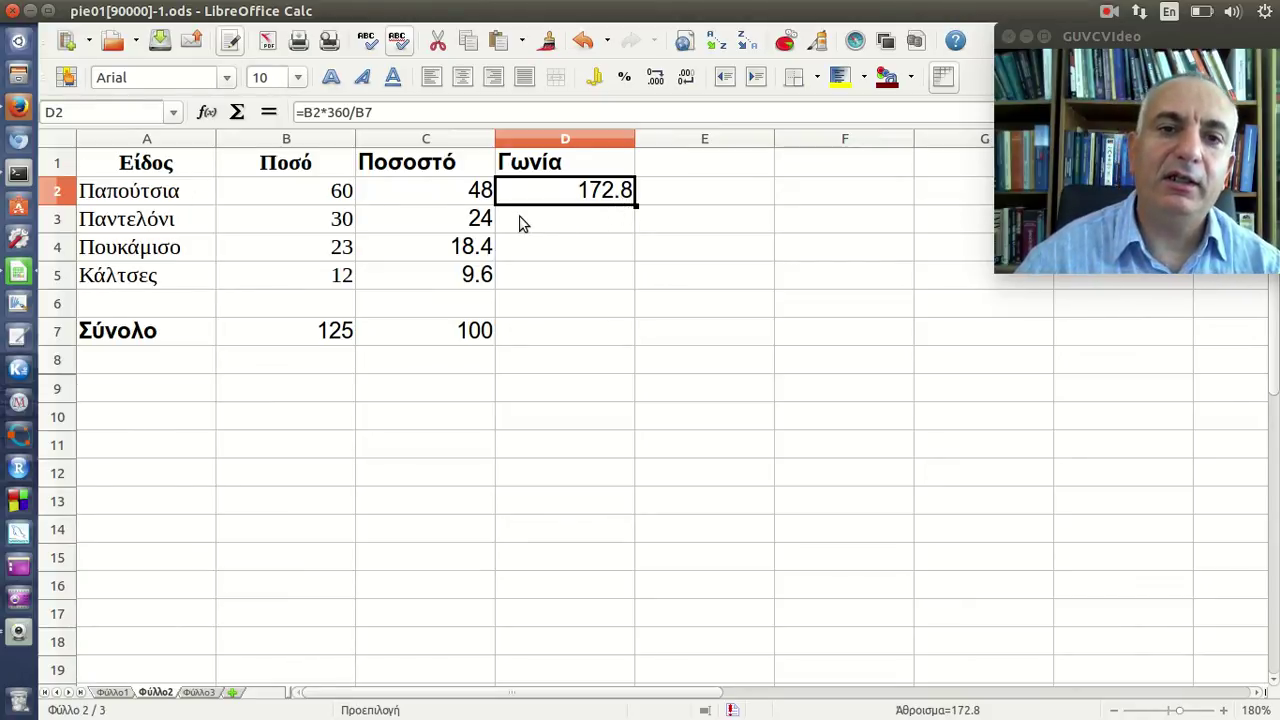
pyautogui.click(474, 198)
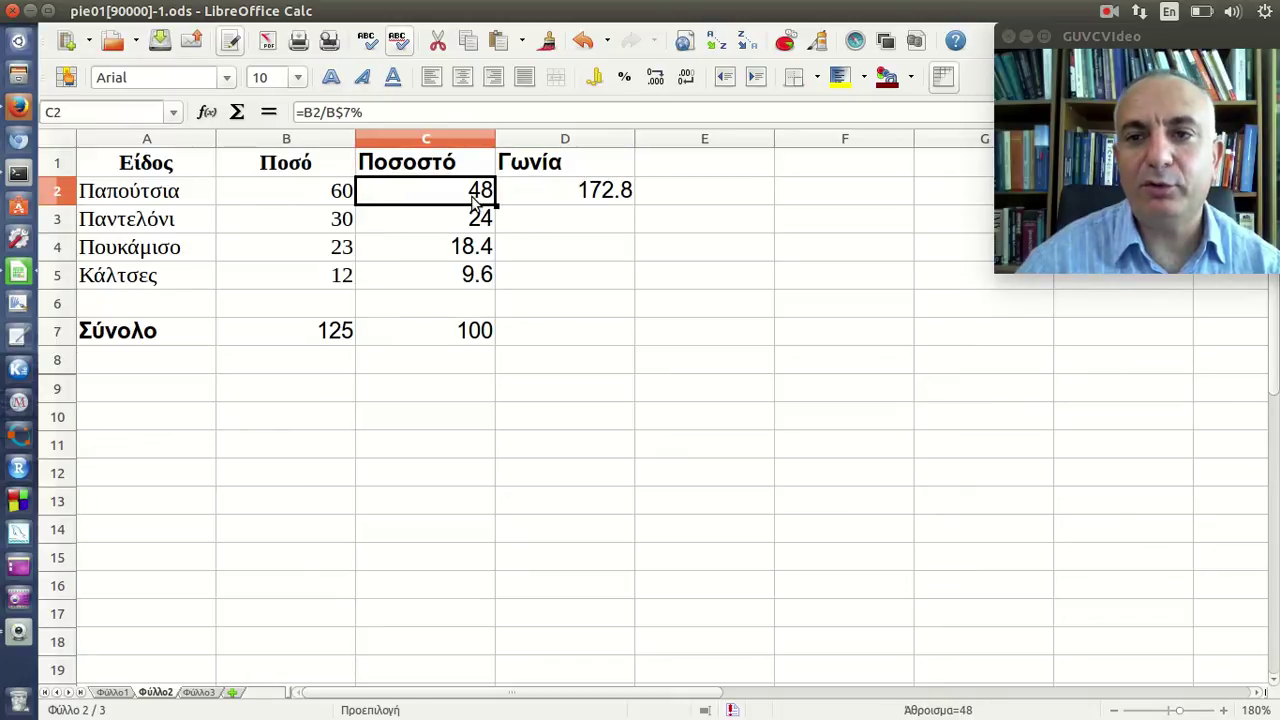
pyautogui.click(556, 198)
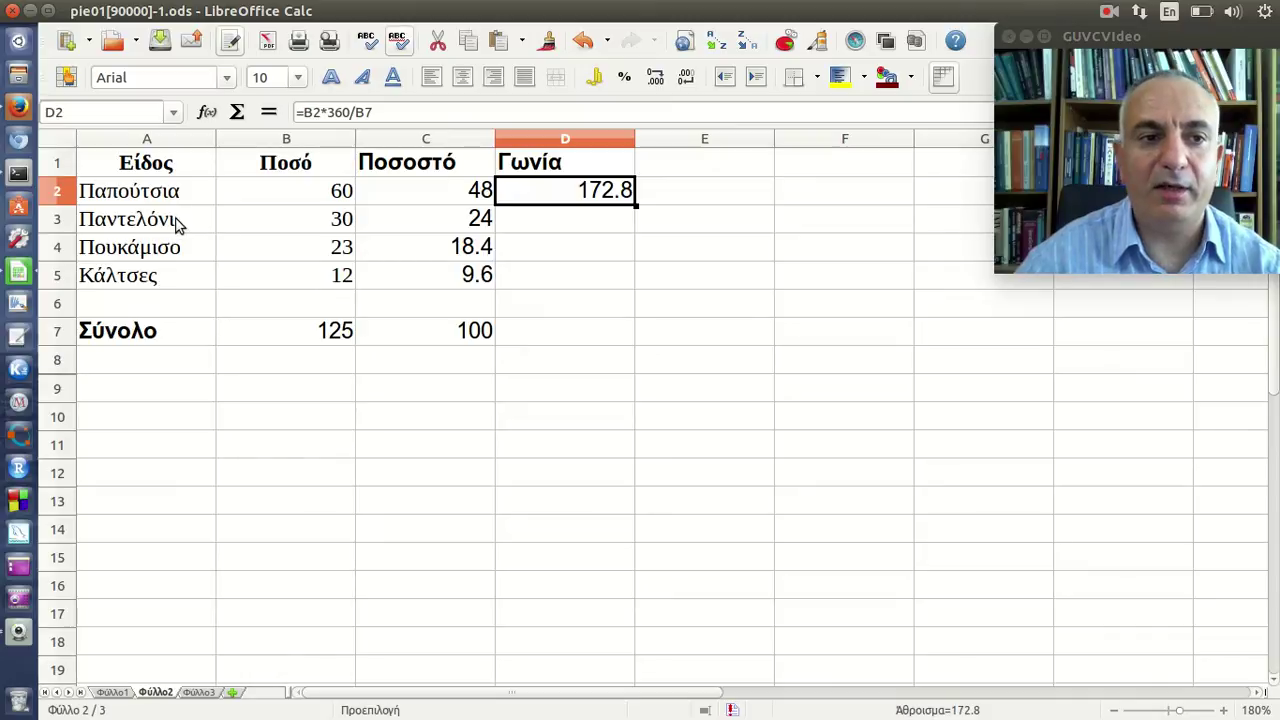
pyautogui.click(366, 112)
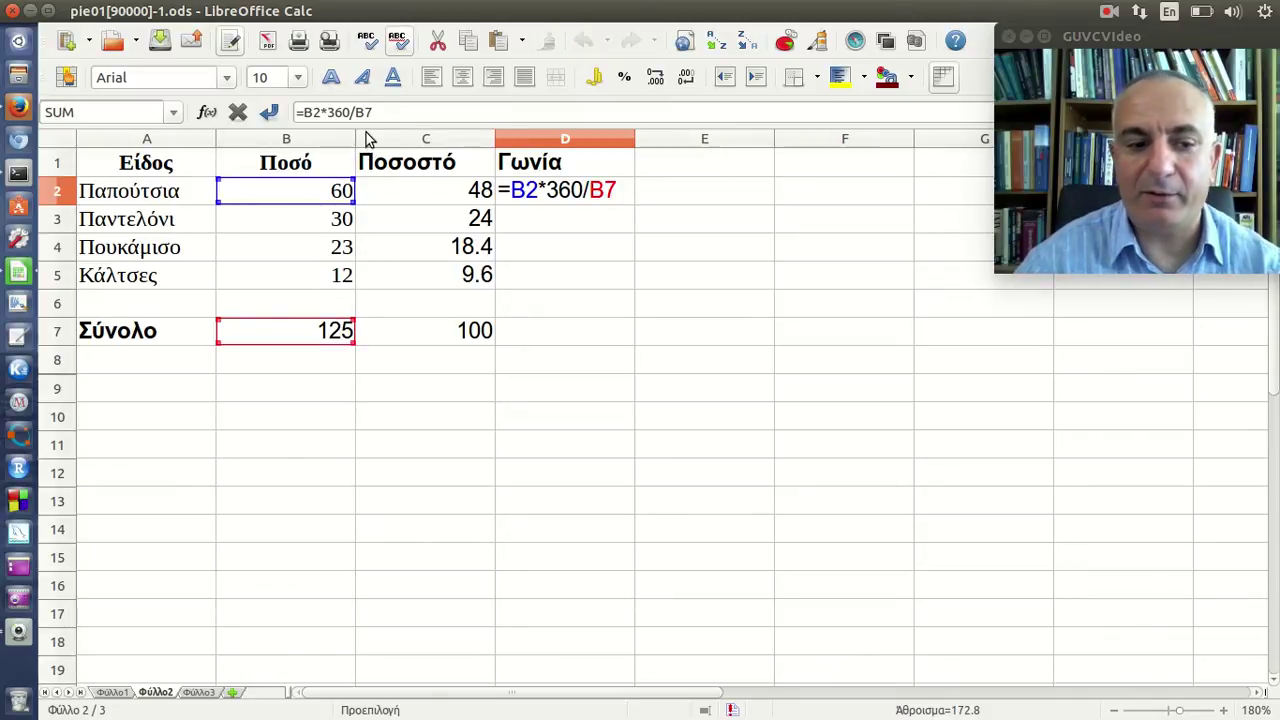
pyautogui.press('Return')
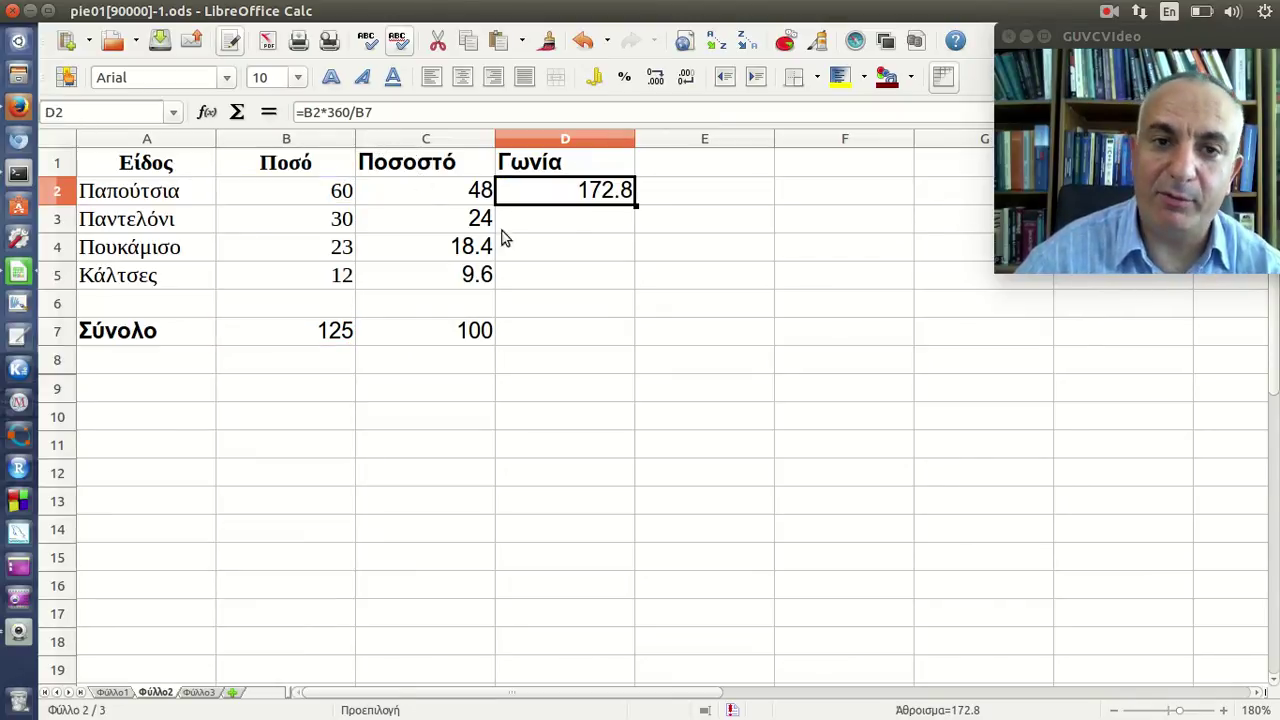
# Fill D2's angle formula down to D5 and inspect D3's broken total reference
pyautogui.doubleClick(634, 207)
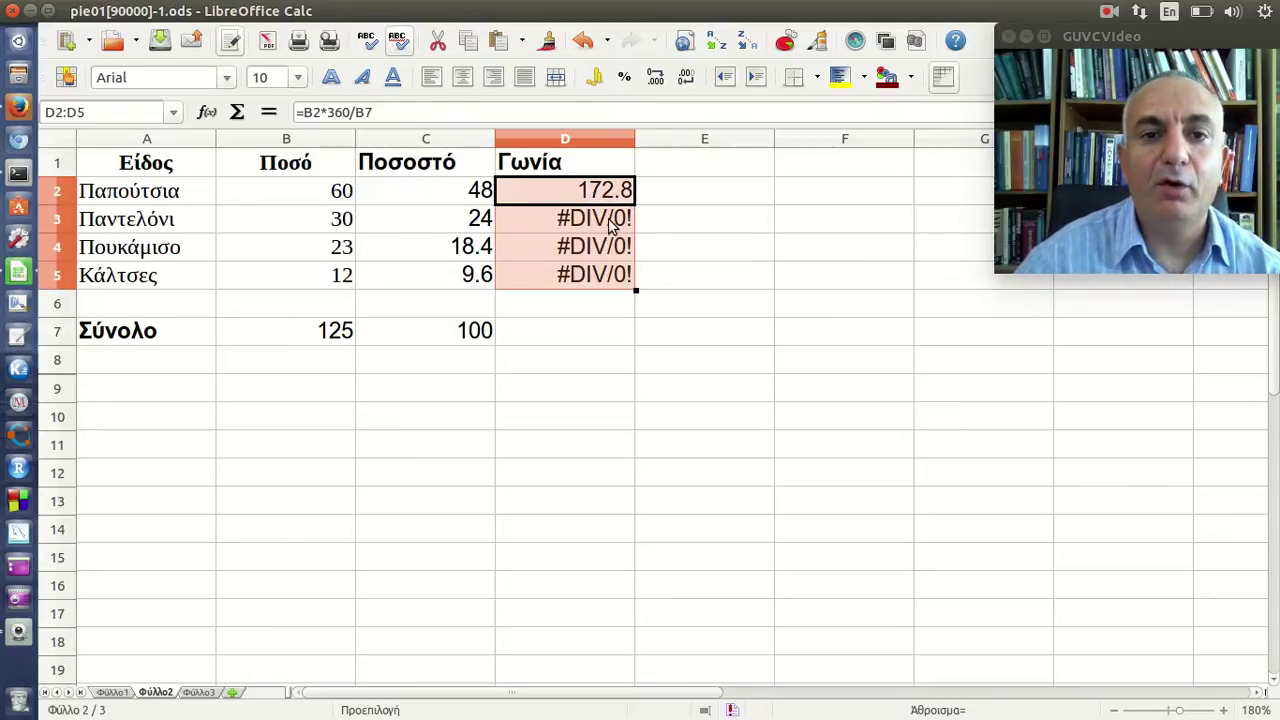
pyautogui.click(619, 230)
pyautogui.click(411, 112)
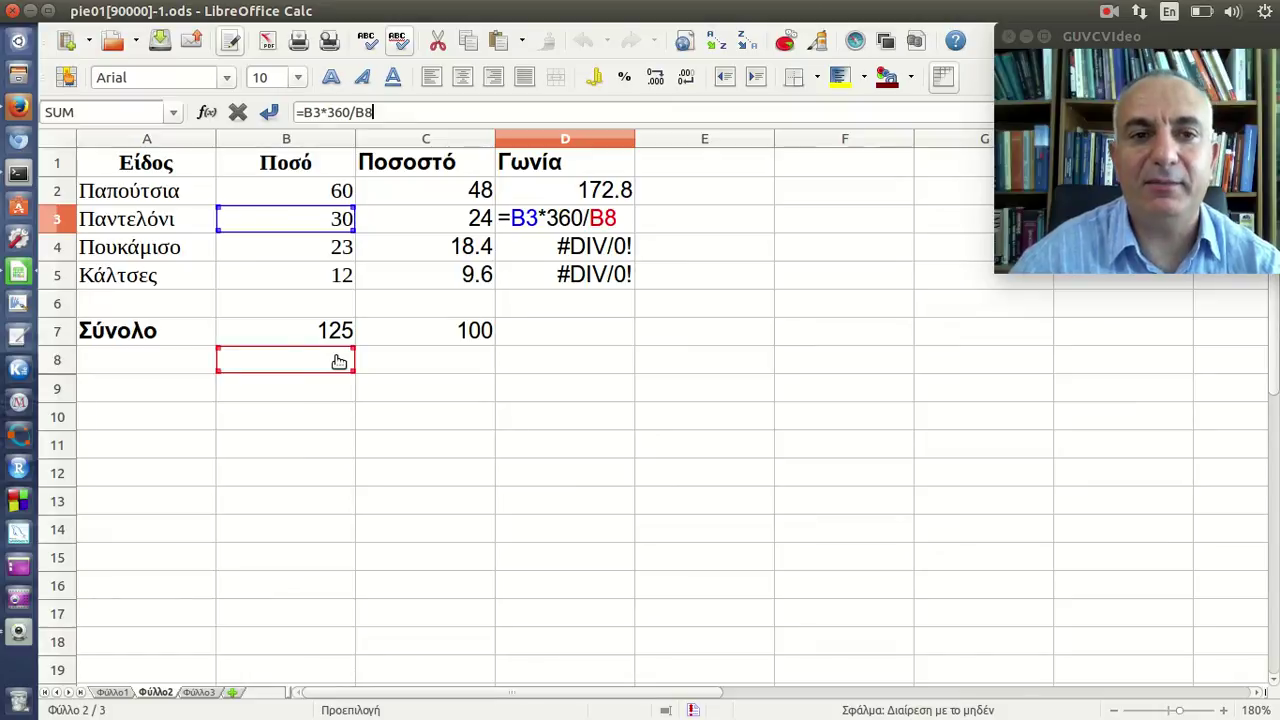
pyautogui.press('Return')
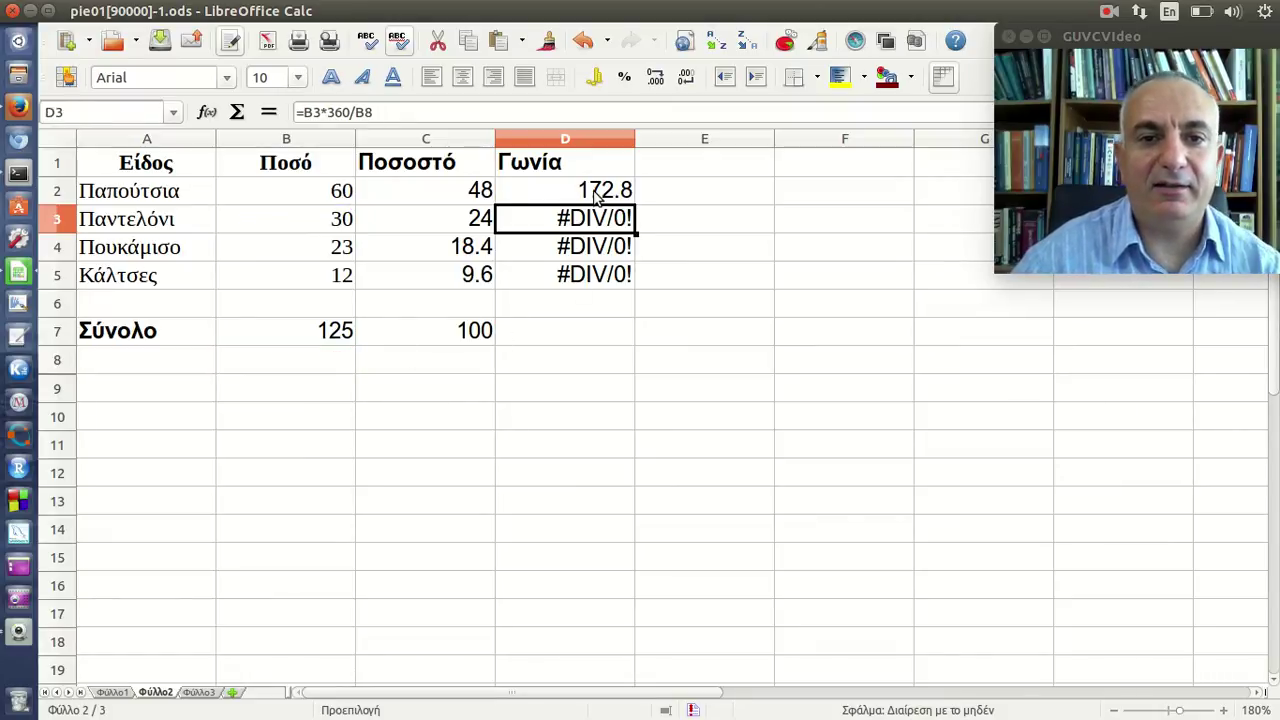
pyautogui.press('Up')
# Change D2 to =B2*360/B$7 and refill down, giving 86.4, 66.24 and 34.56
pyautogui.click(367, 112)
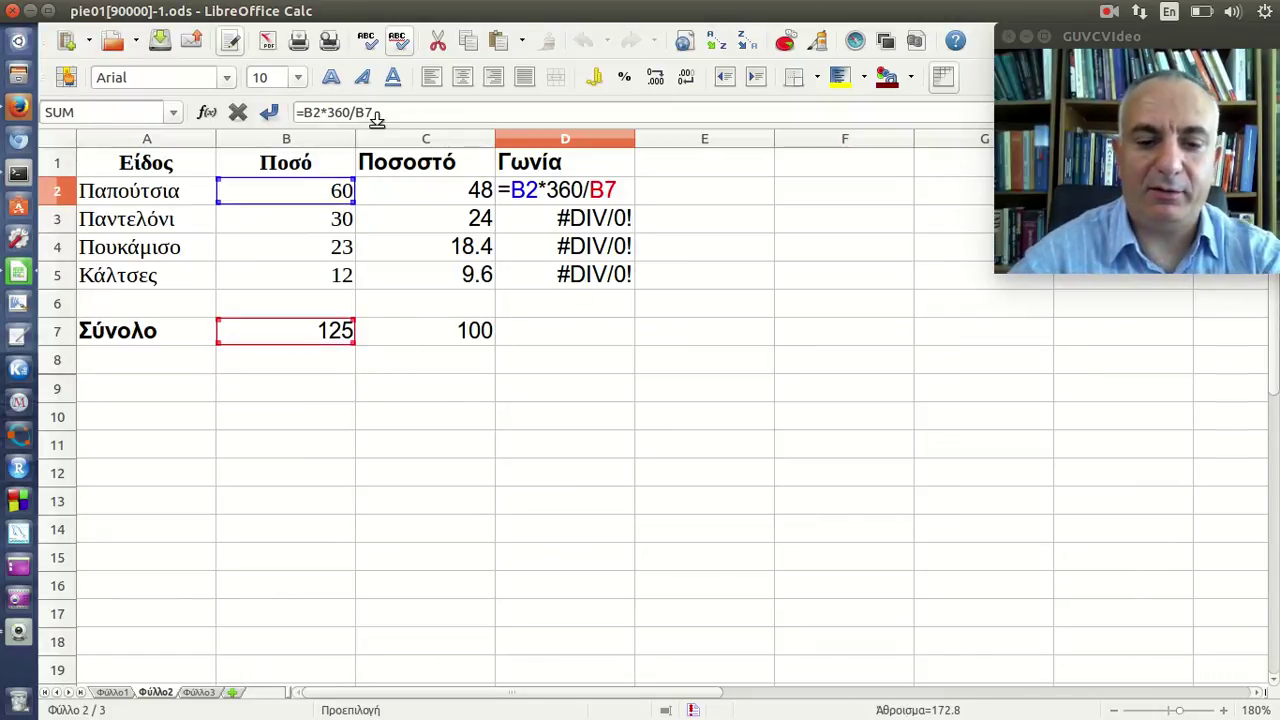
pyautogui.write('$')
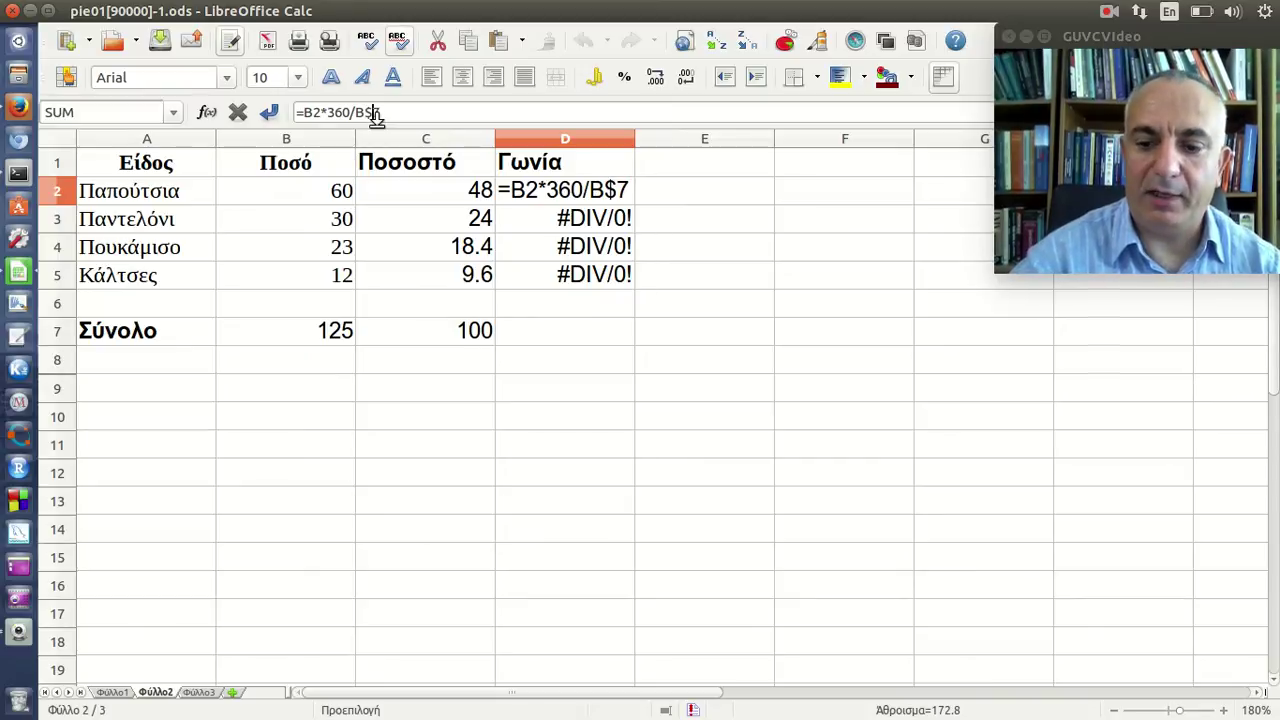
pyautogui.press('Return')
pyautogui.click(528, 184)
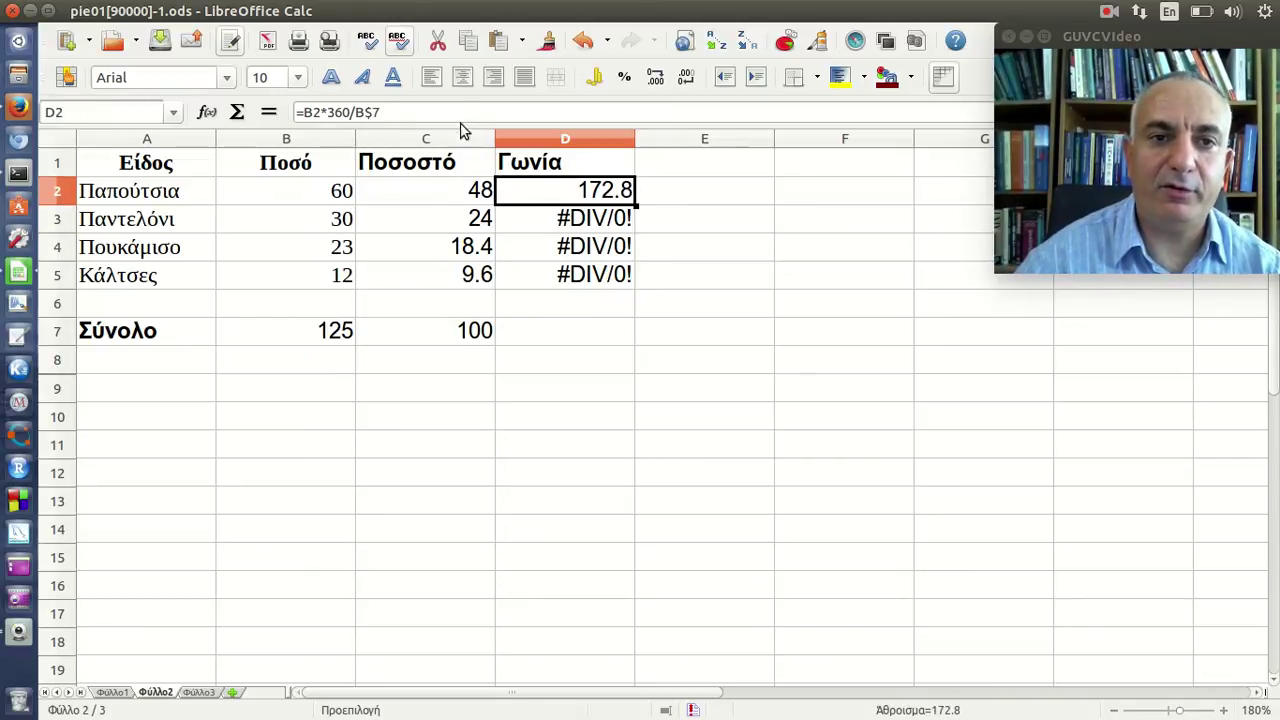
pyautogui.click(459, 112)
pyautogui.press('Return')
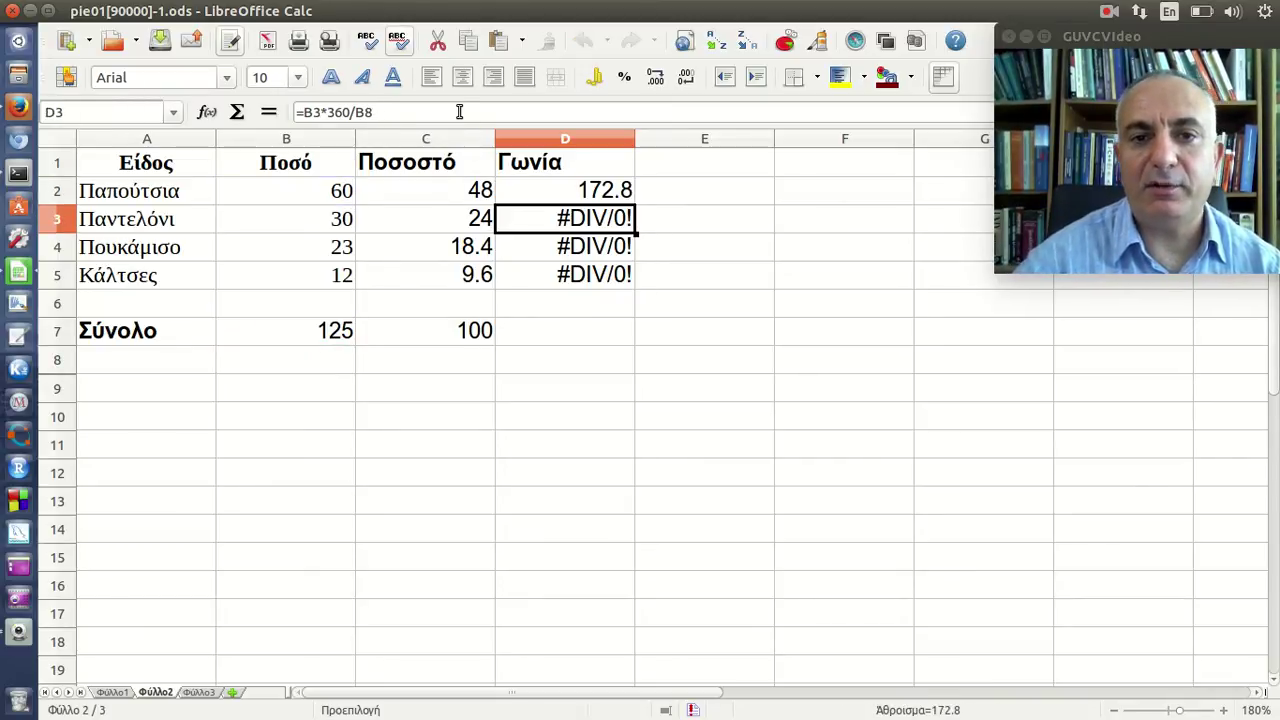
pyautogui.click(524, 184)
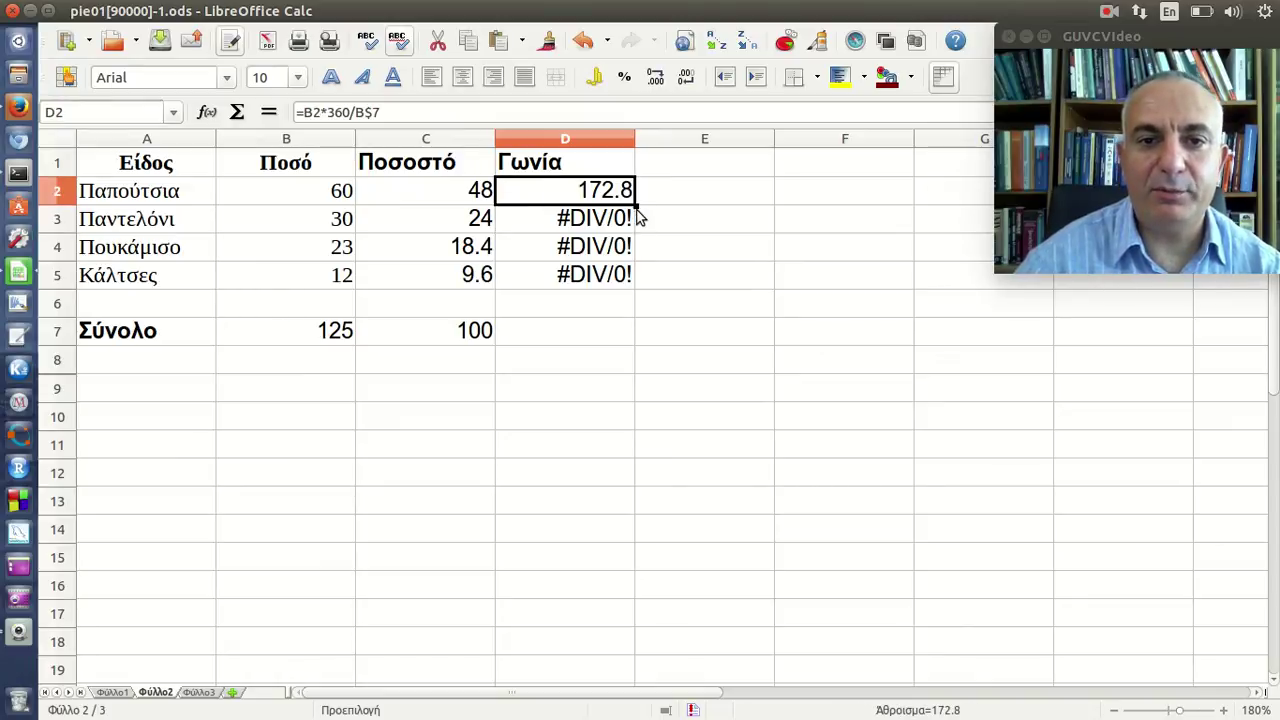
pyautogui.doubleClick(634, 204)
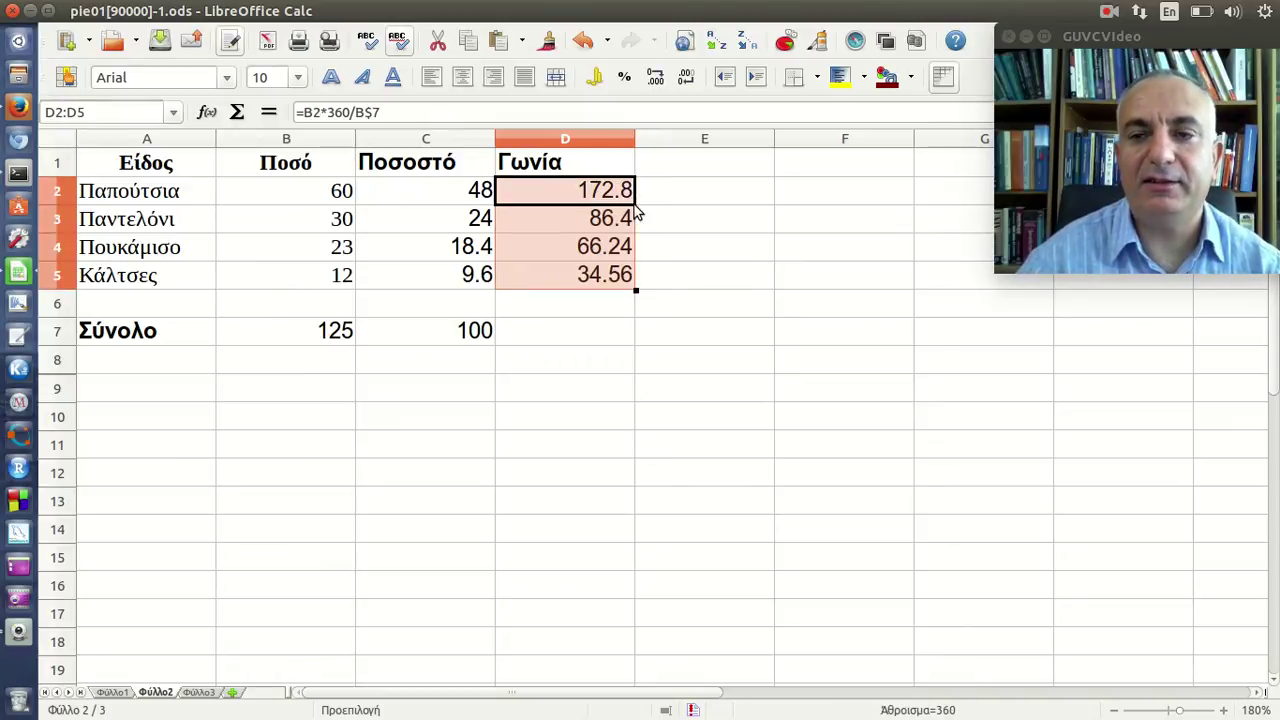
pyautogui.click(568, 330)
# Copy C7's SUM total across to D7, giving an angle total of 360
pyautogui.click(426, 344)
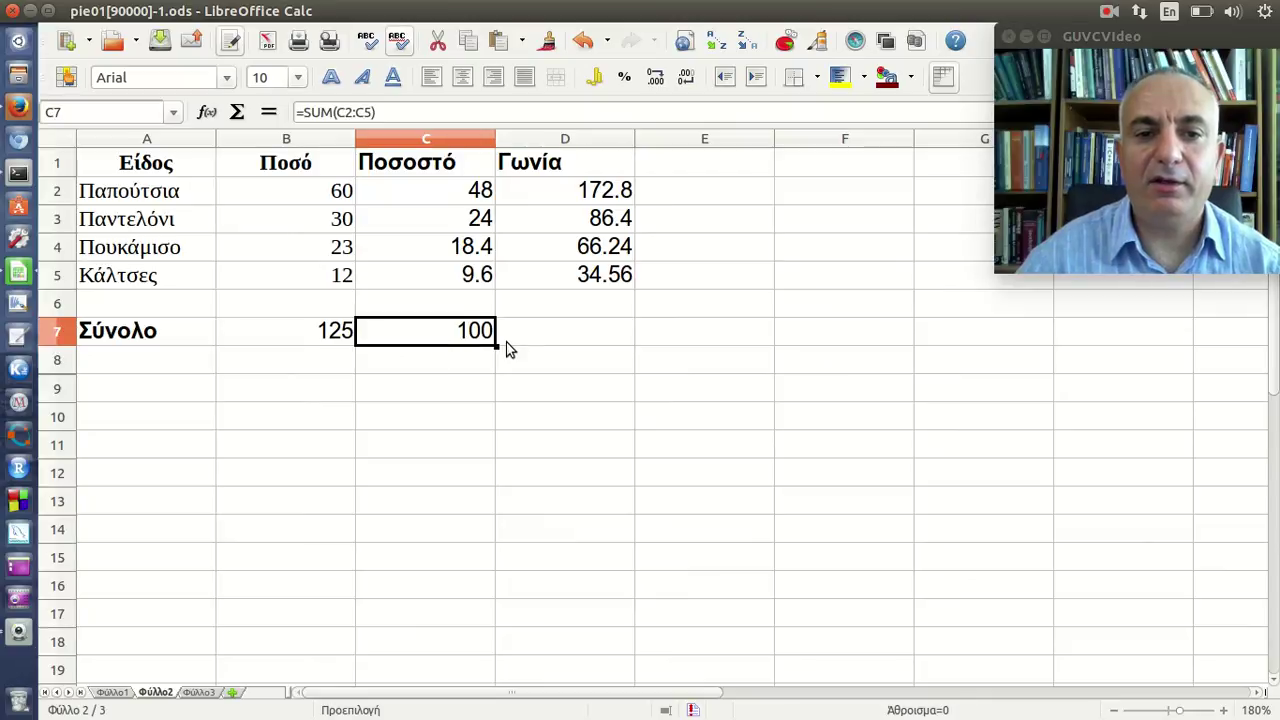
pyautogui.moveTo(560, 340); pyautogui.dragTo(573, 341)
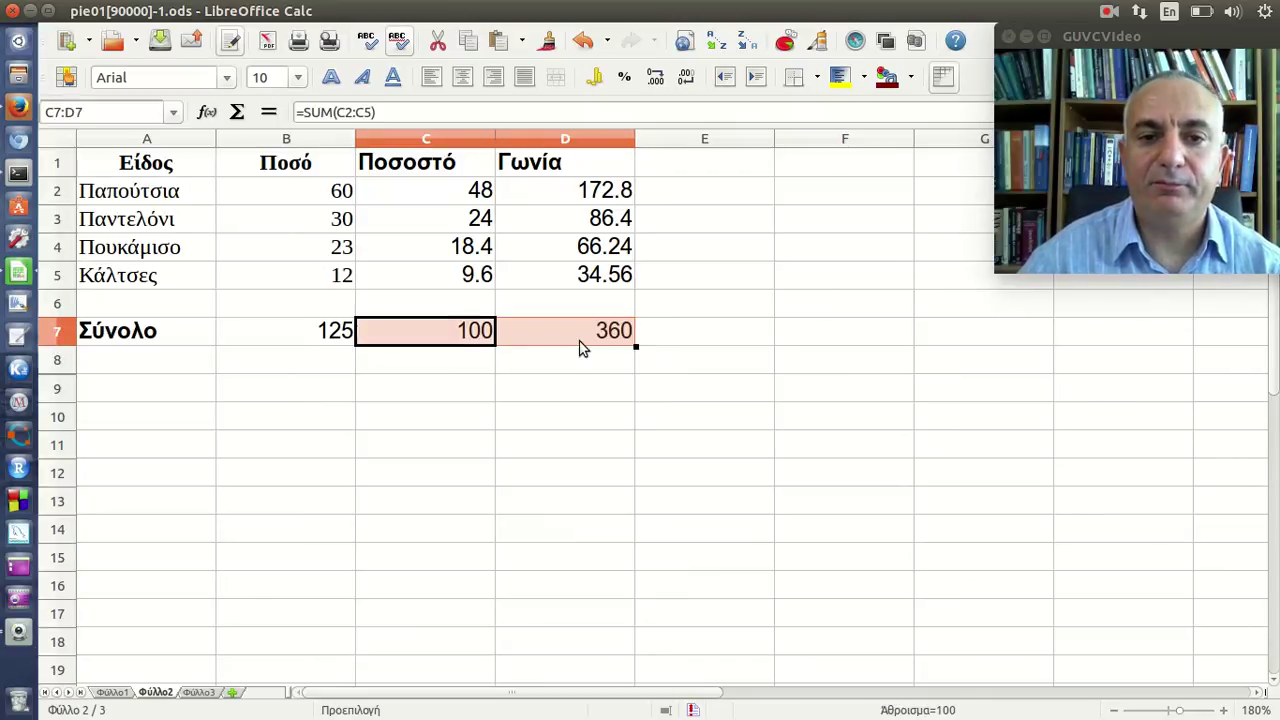
pyautogui.click(573, 341)
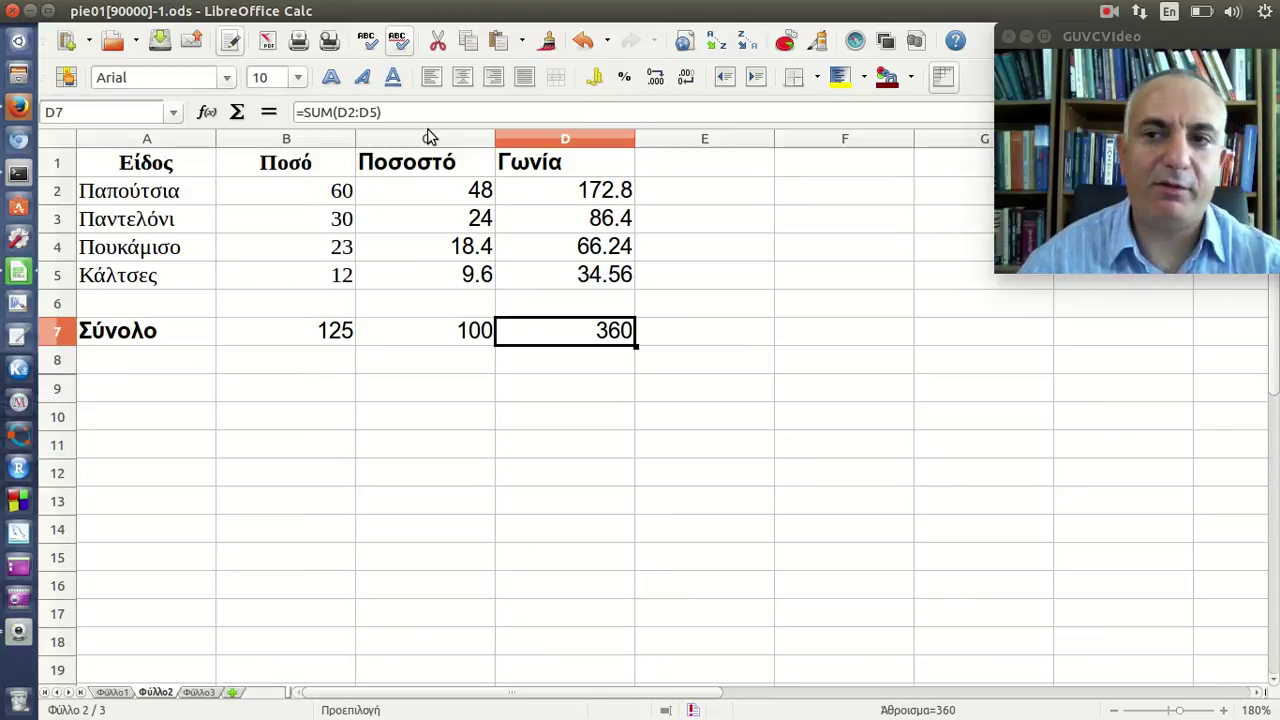
pyautogui.click(192, 173)
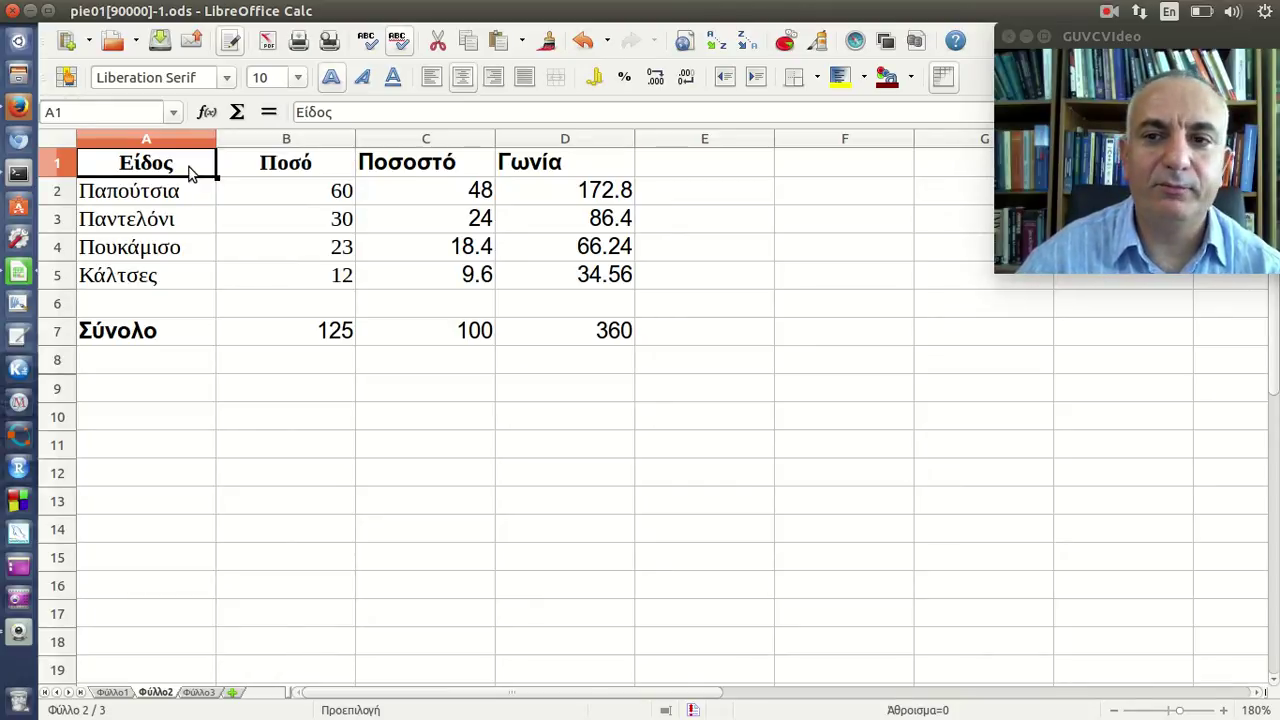
# Create a 3D-look pie chart of the four purchase amounts with an item legend
pyautogui.click(788, 45)
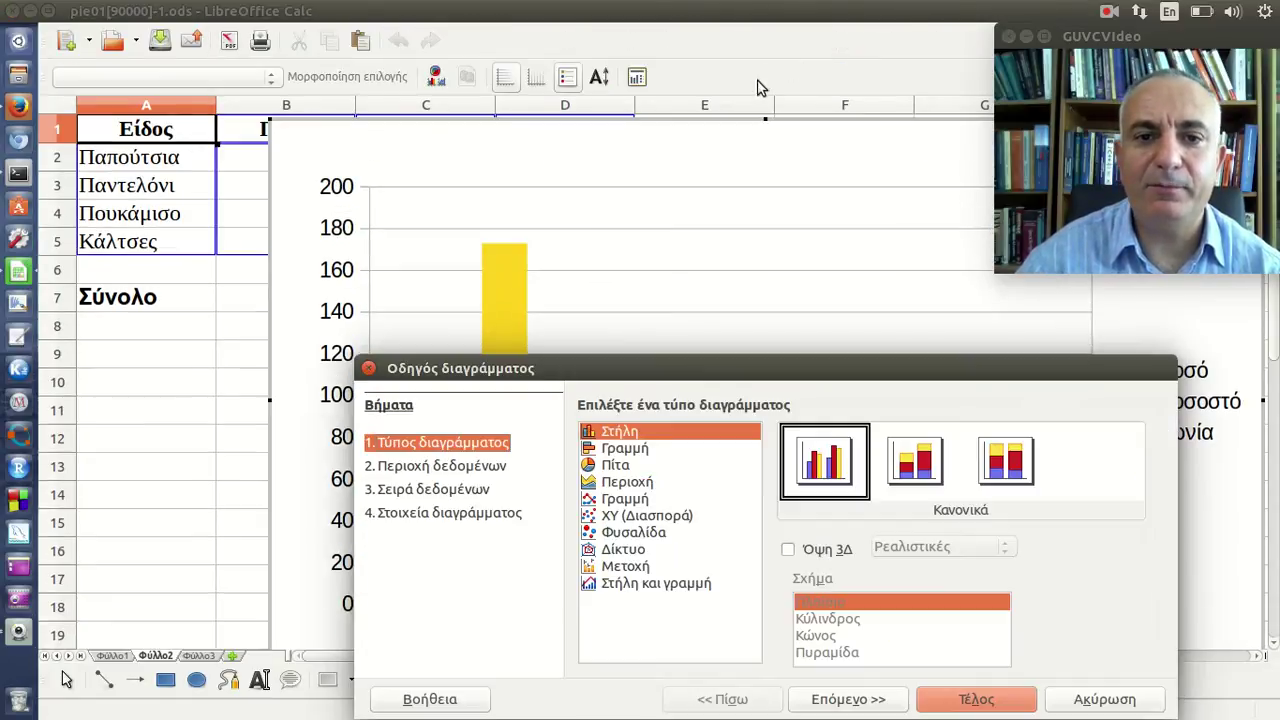
pyautogui.moveTo(681, 368); pyautogui.dragTo(587, 222)
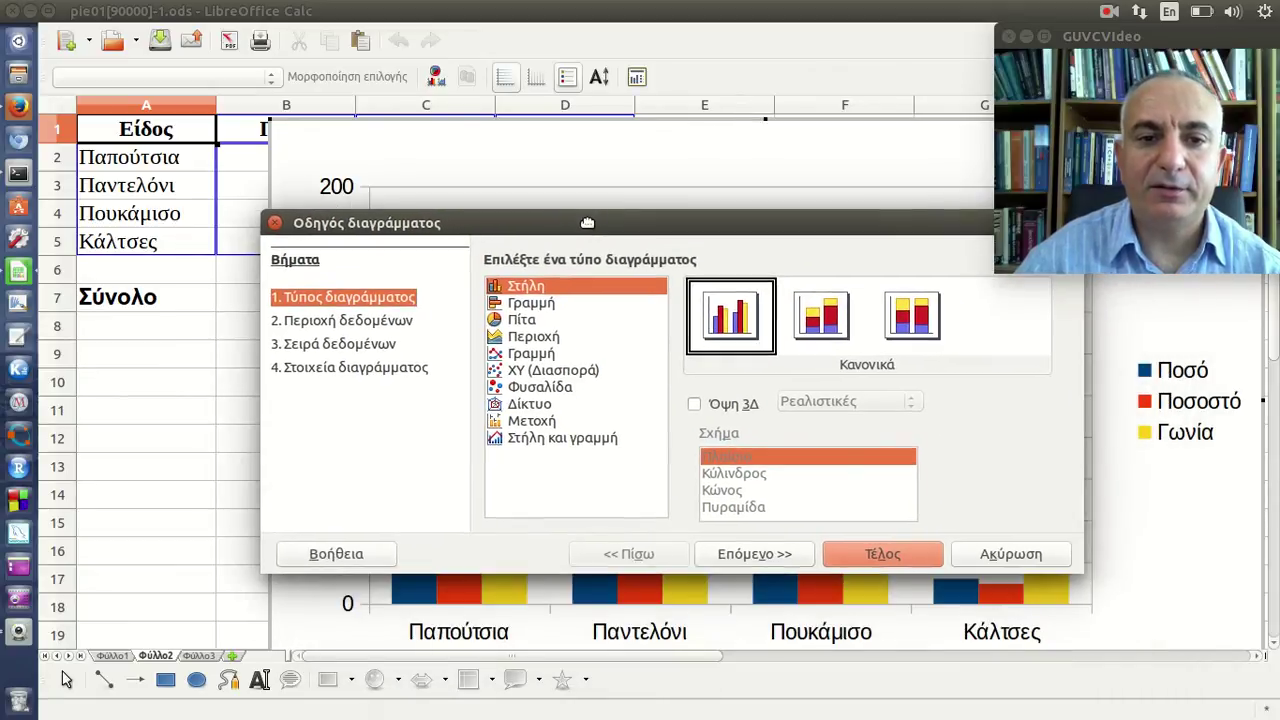
pyautogui.click(567, 320)
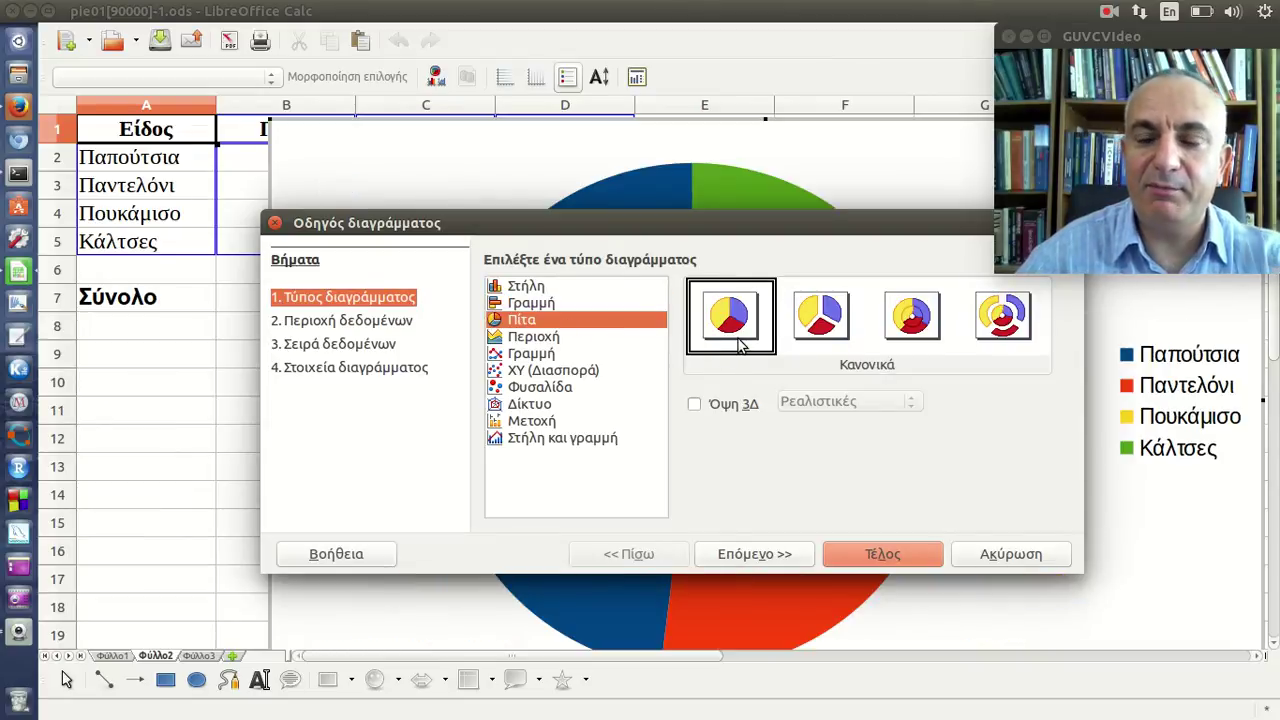
pyautogui.click(731, 407)
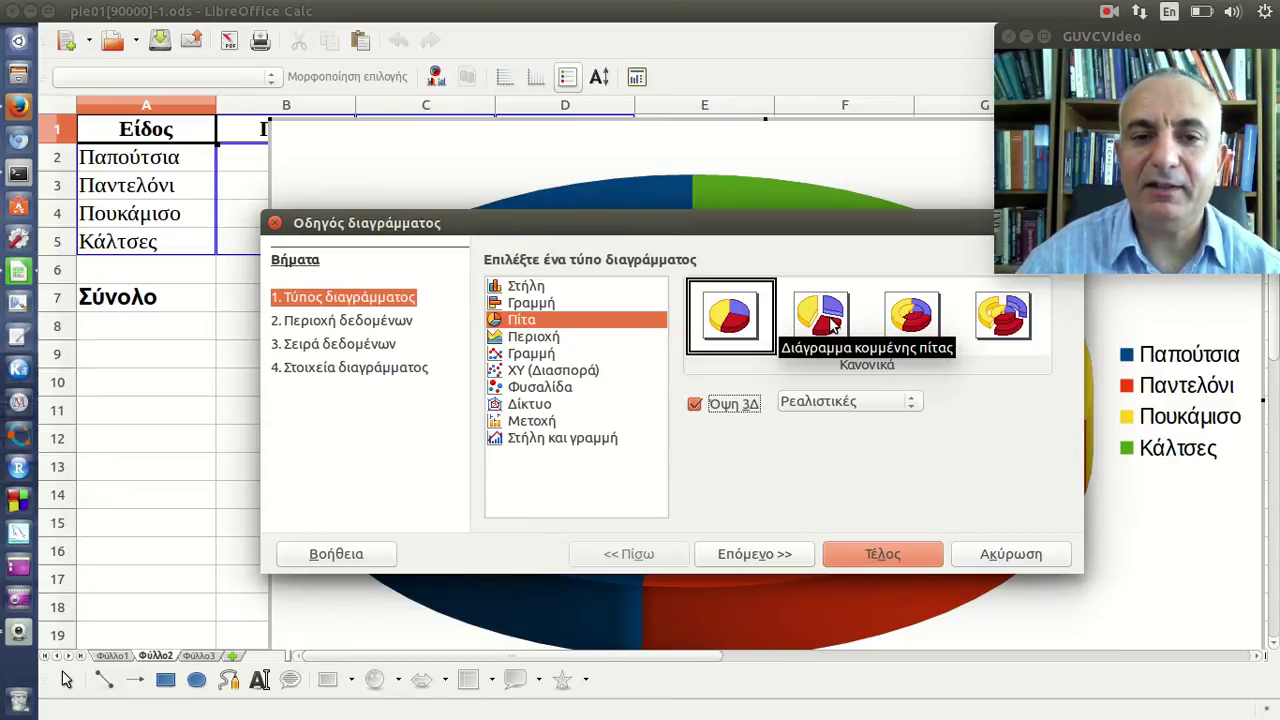
pyautogui.click(905, 549)
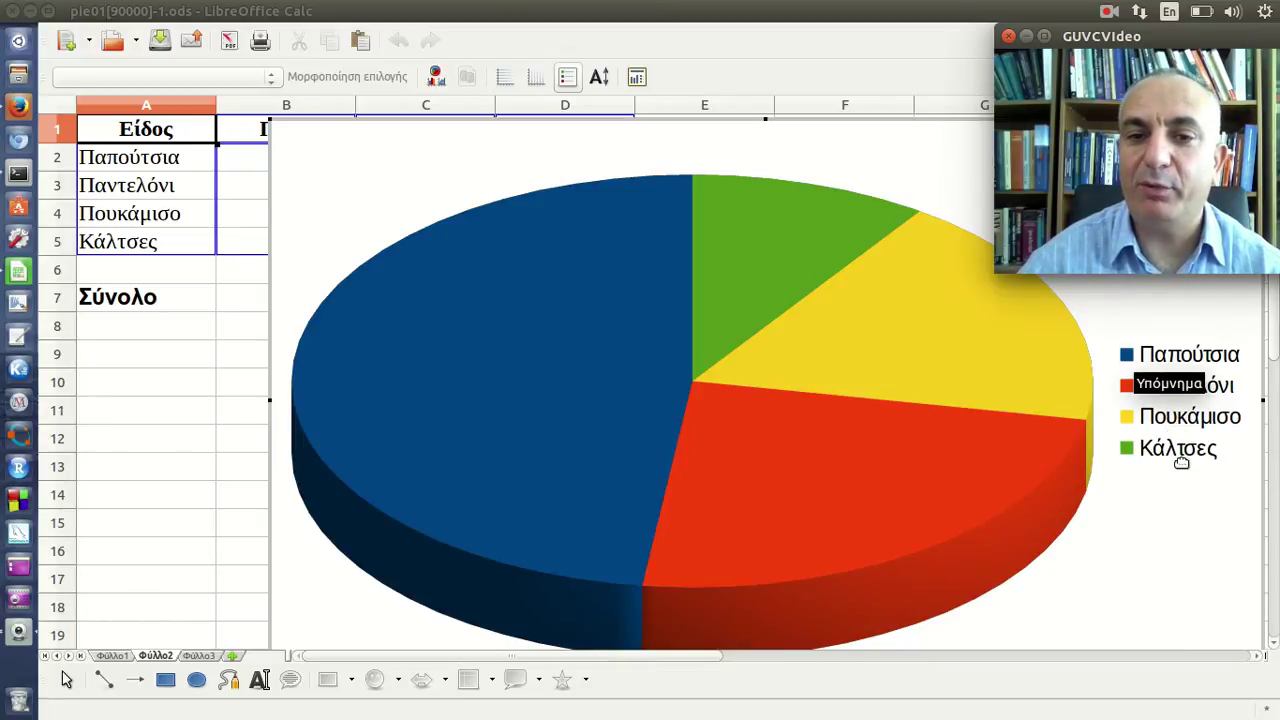
pyautogui.moveTo(644, 228)
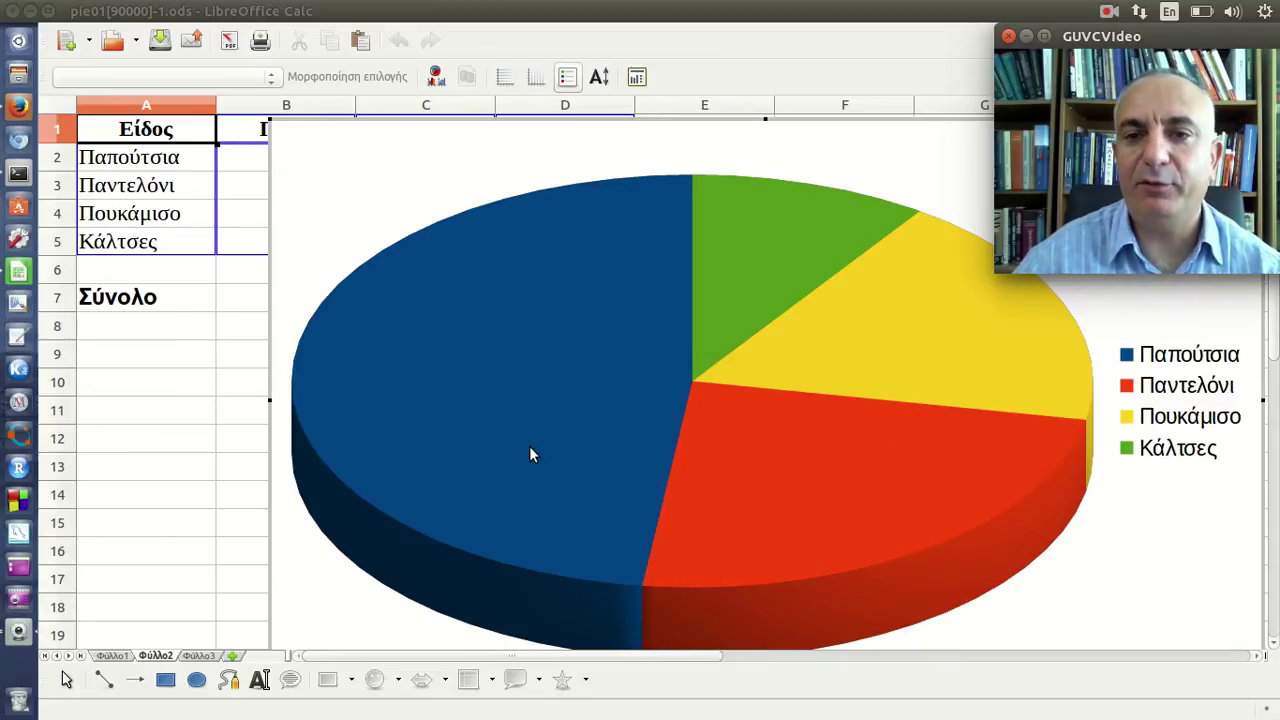
pyautogui.moveTo(656, 397)
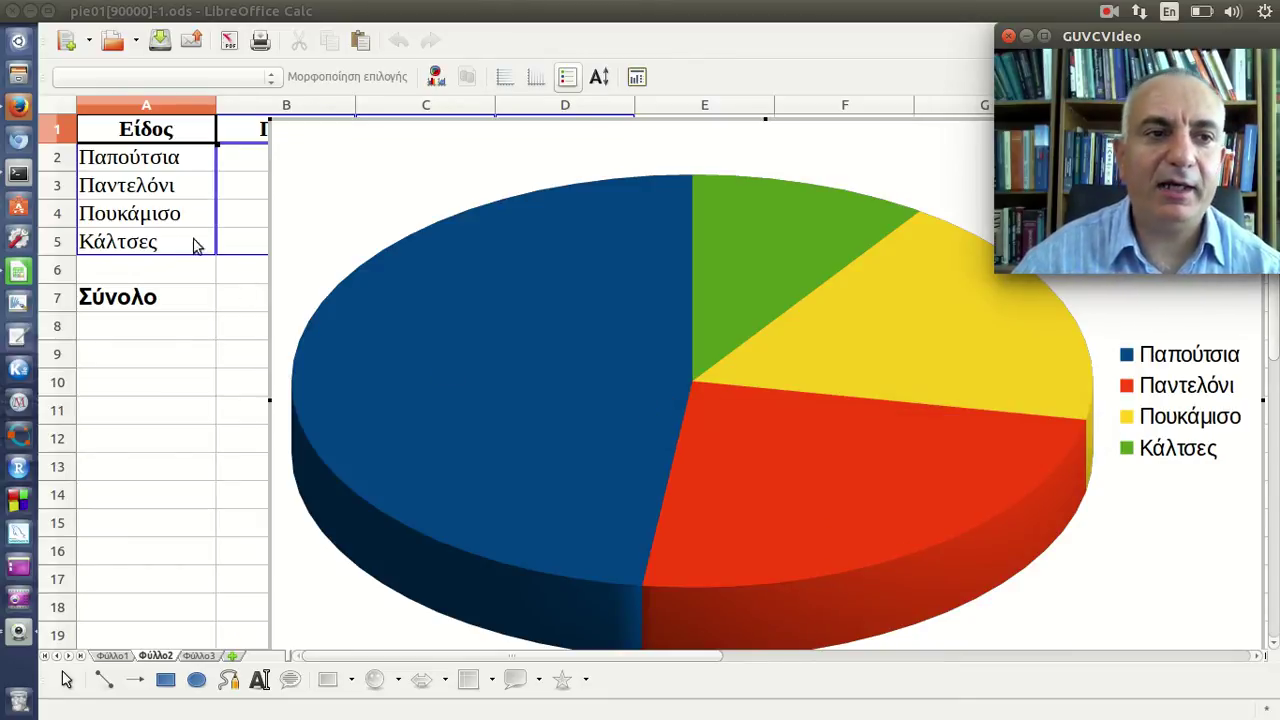
# Return to the Firefox course page and scroll to the results table with totals 125, 100, 360
pyautogui.click(25, 112)
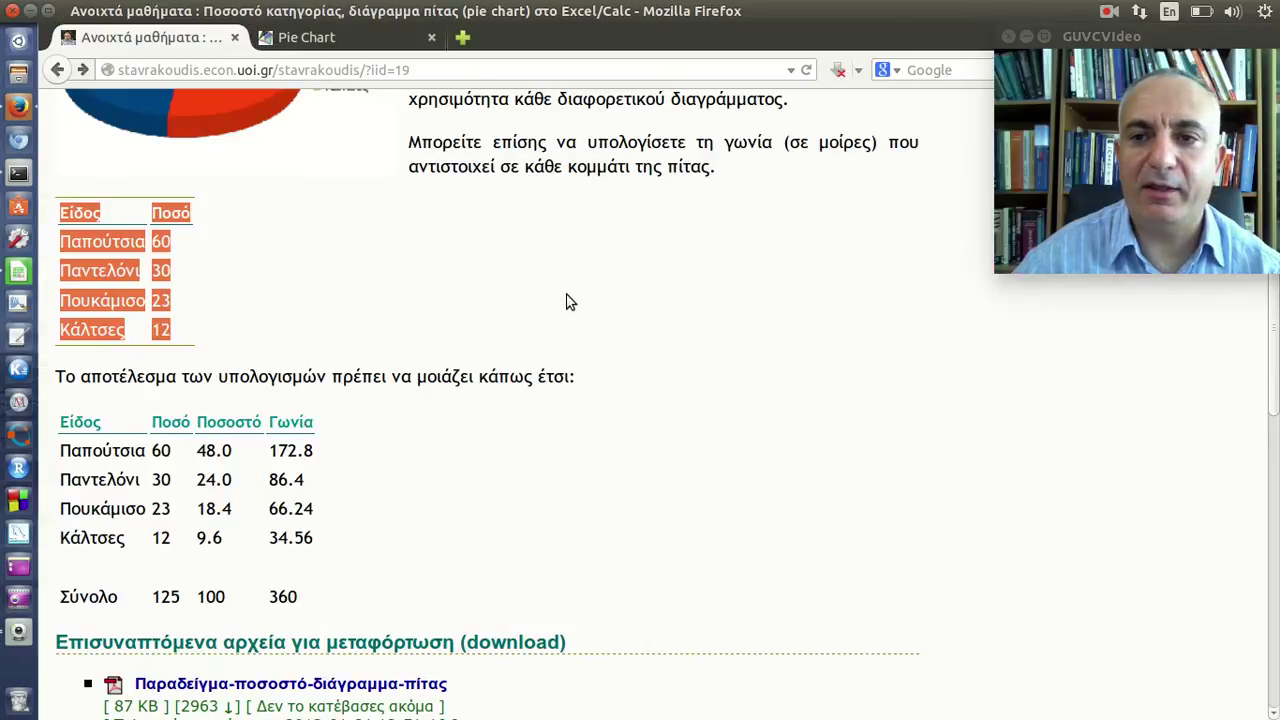
pyautogui.scroll(8, 566, 298)
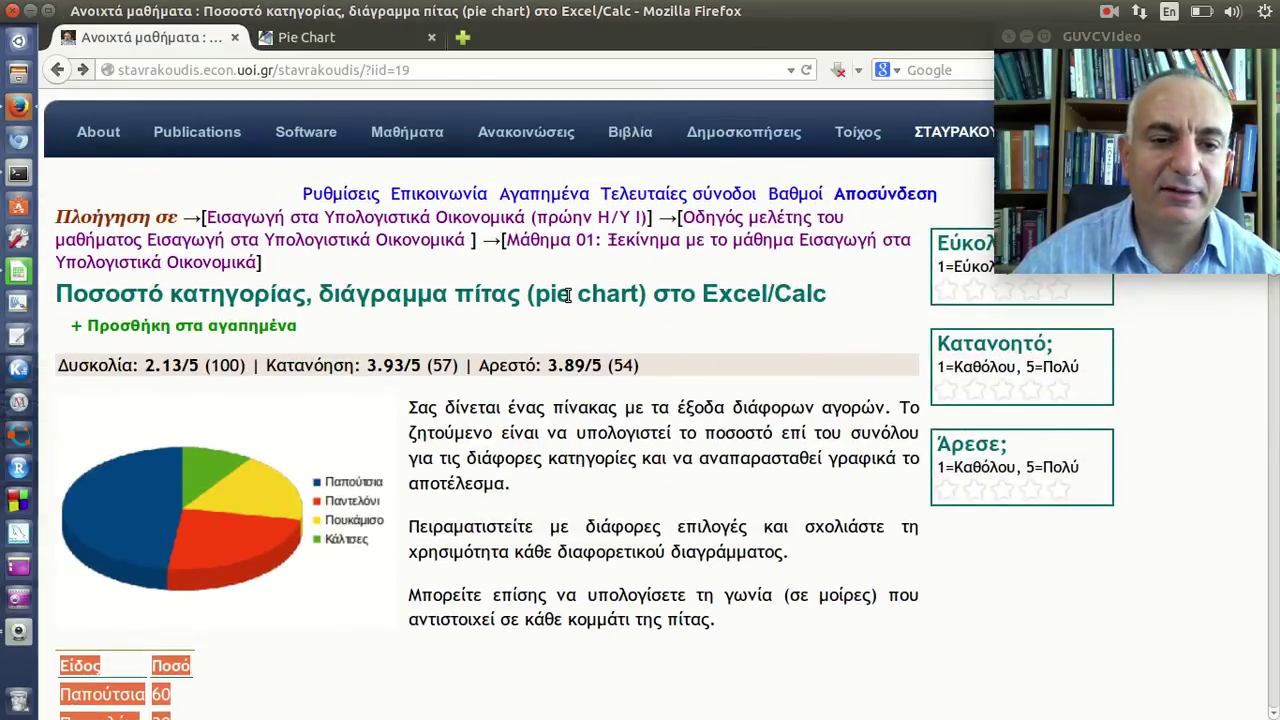
pyautogui.click(600, 418)
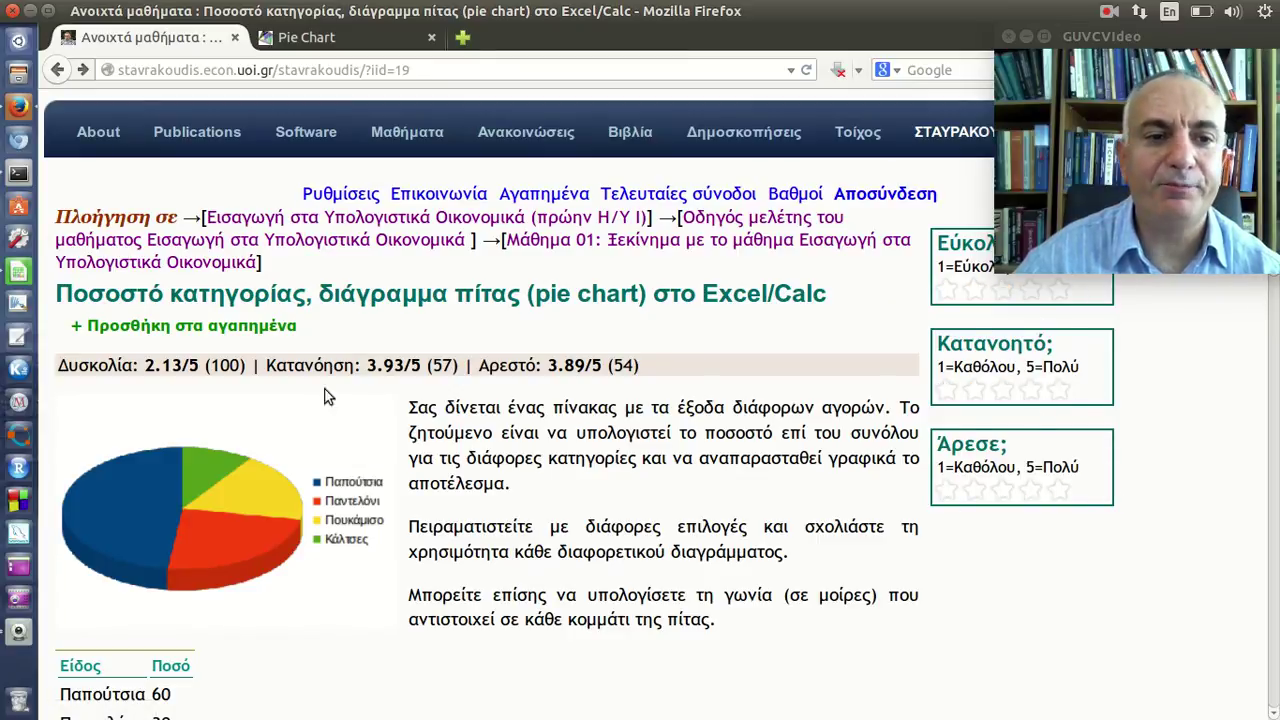
pyautogui.moveTo(62, 366); pyautogui.dragTo(668, 370)
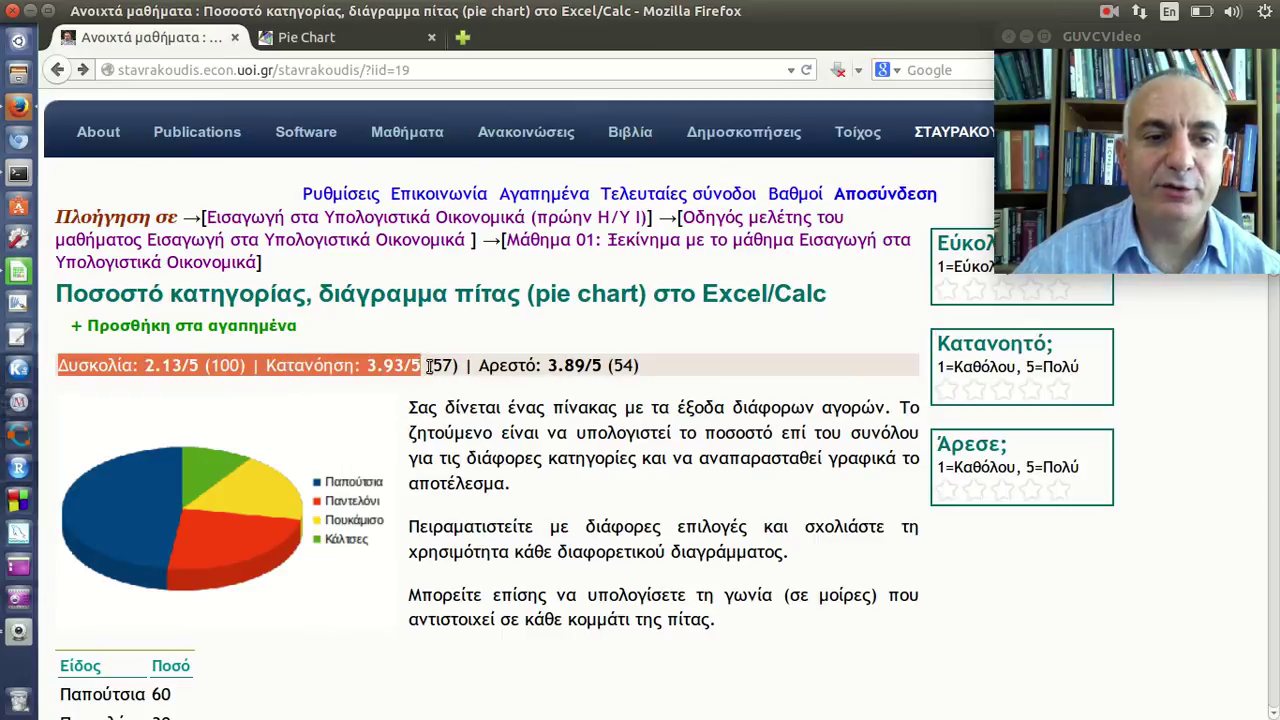
pyautogui.click(668, 370)
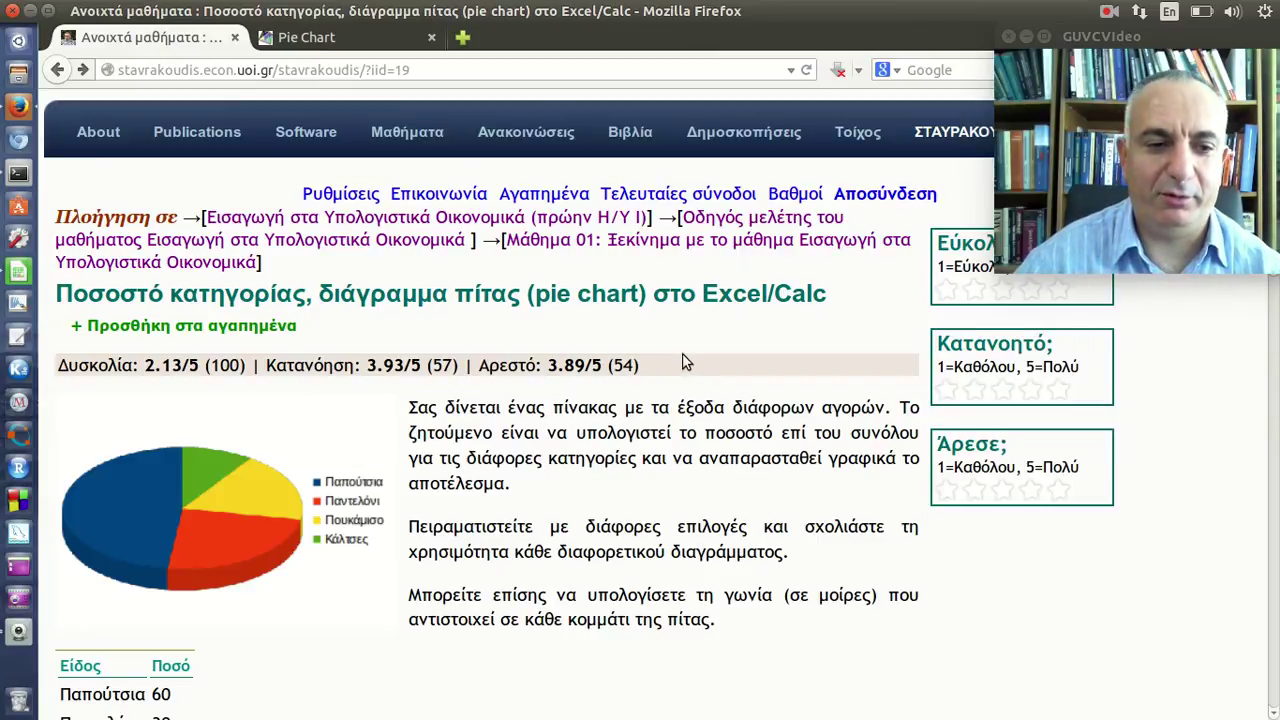
pyautogui.scroll(-3, 682, 353)
pyautogui.scroll(-5, 689, 356)
pyautogui.scroll(-4, 693, 362)
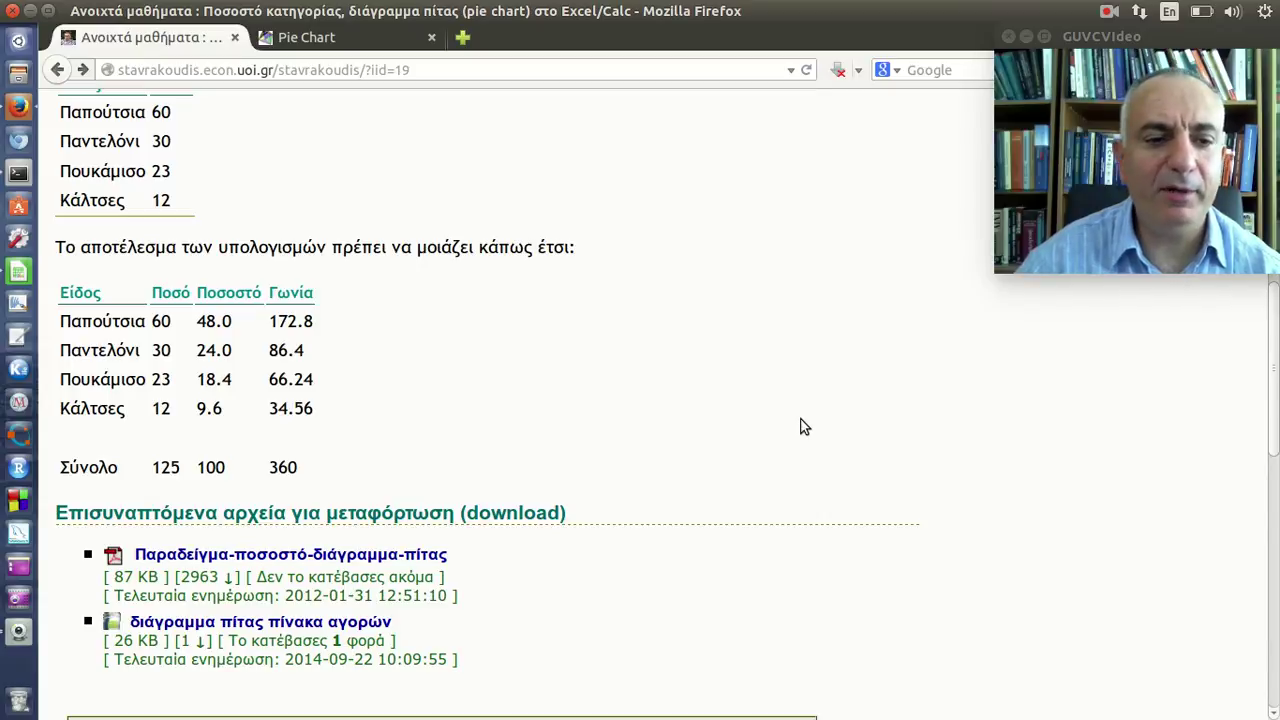
# Switch to the mathsisfun Pie Chart tab showing the 'Favorite Type of Movie' example
pyautogui.scroll(-5, 805, 430)
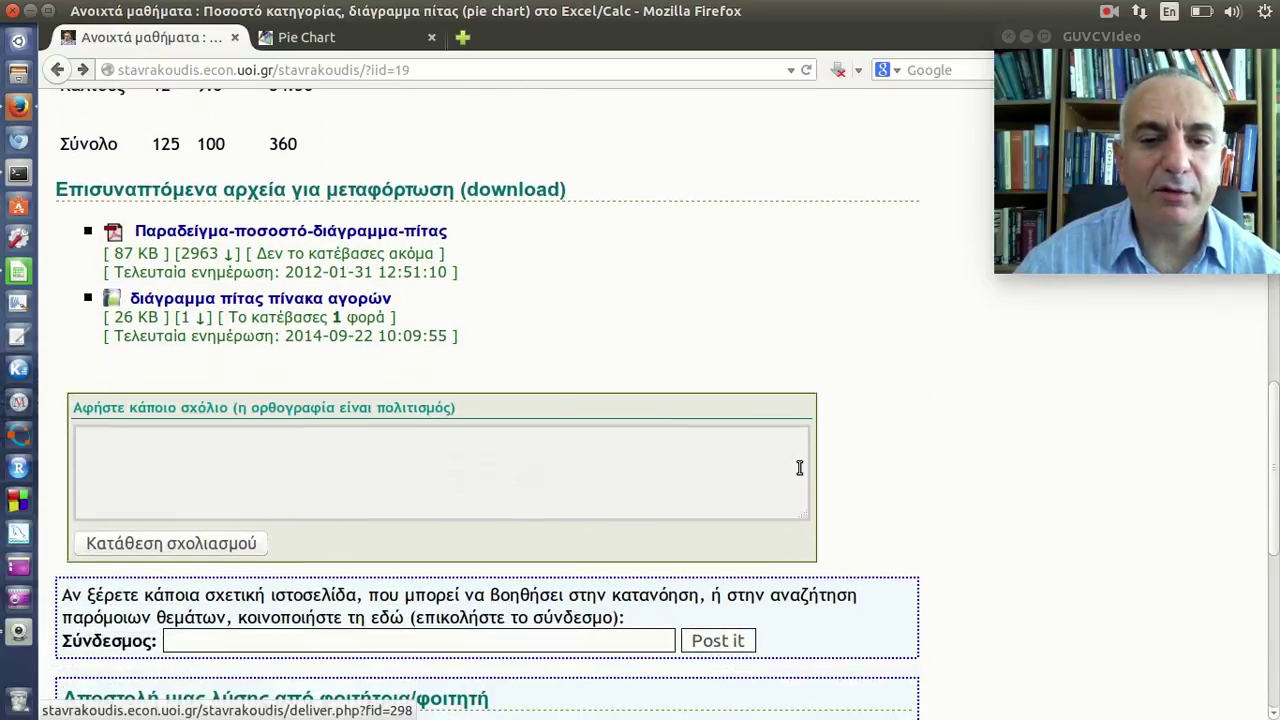
pyautogui.click(762, 470)
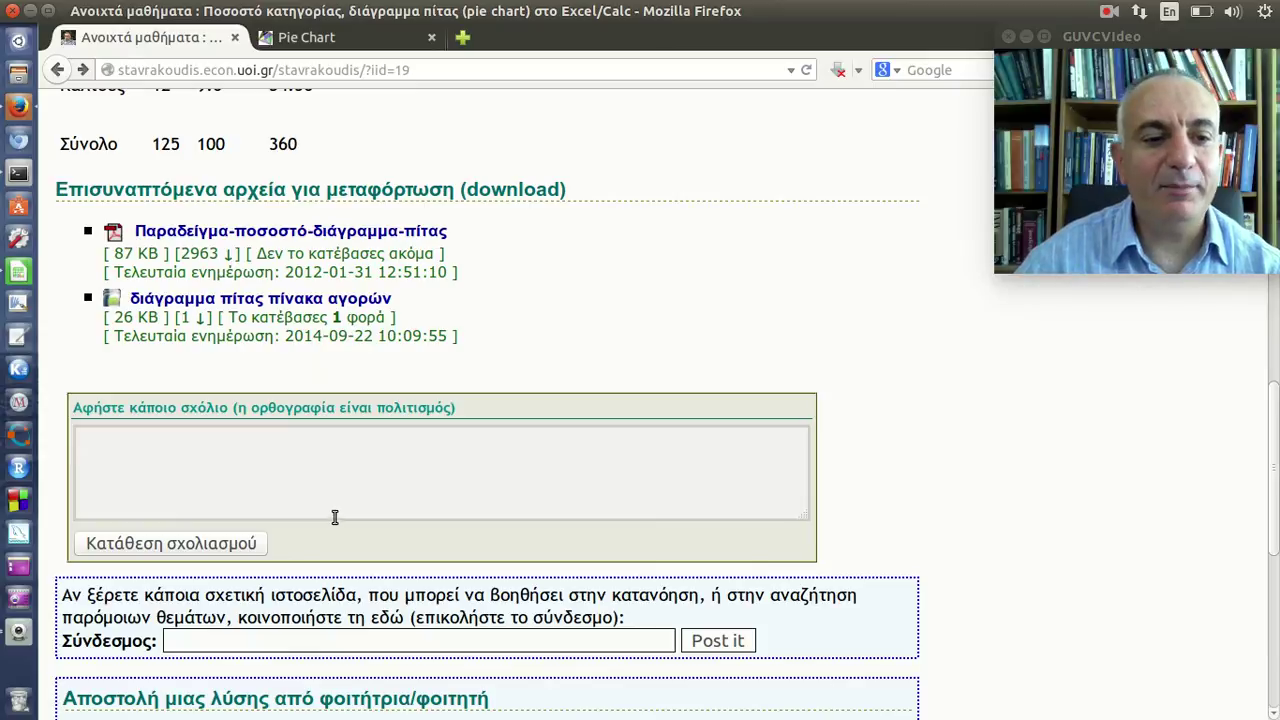
pyautogui.scroll(-1, 426, 495)
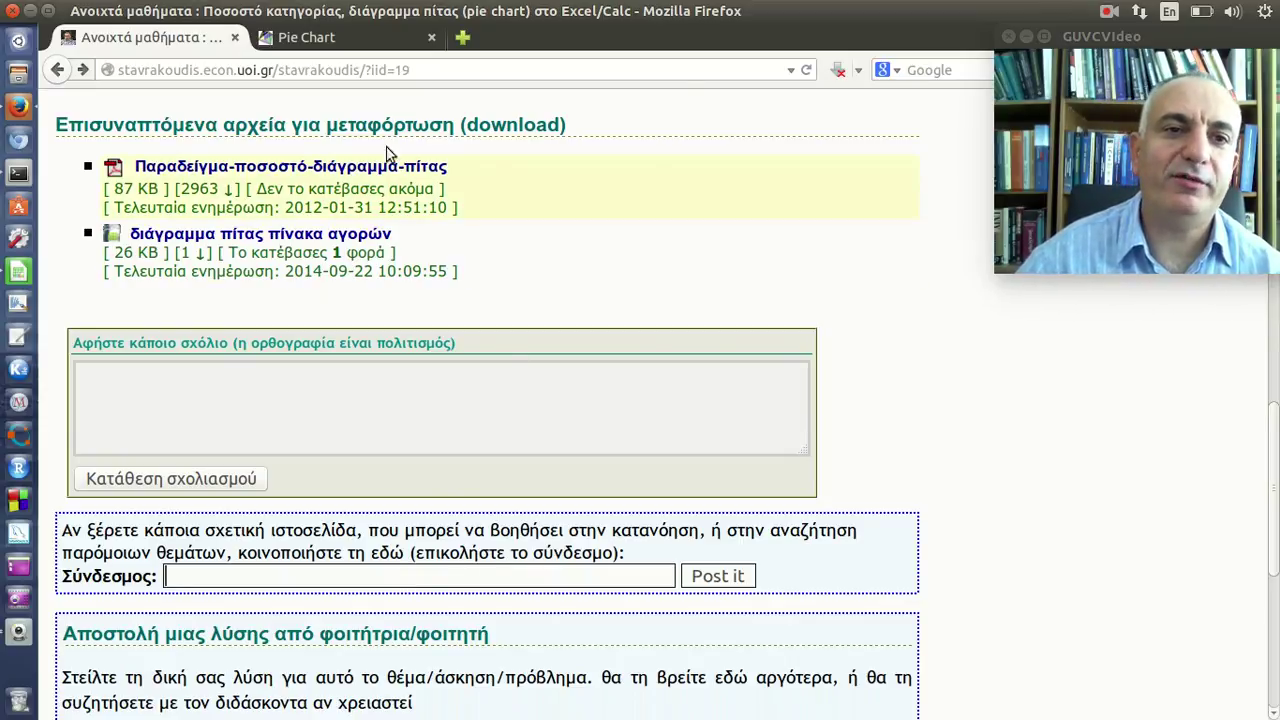
pyautogui.click(351, 37)
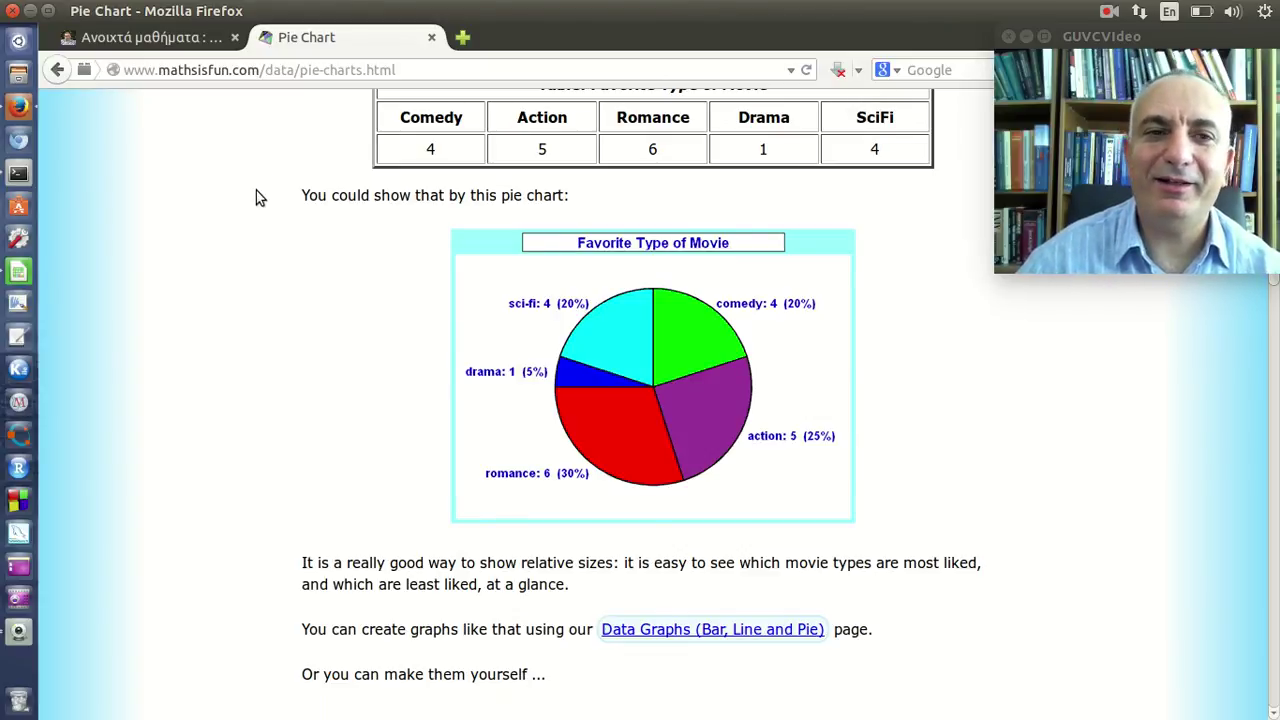
pyautogui.click(319, 70)
pyautogui.rightClick(319, 73)
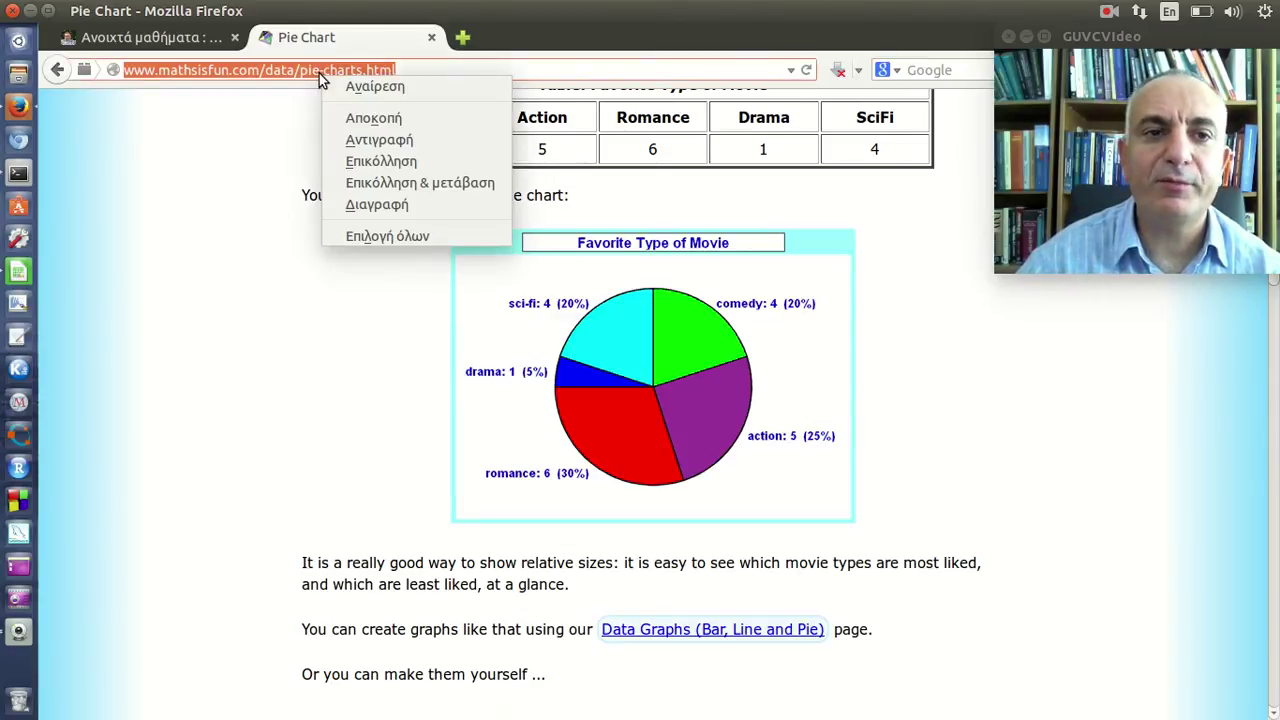
pyautogui.click(386, 144)
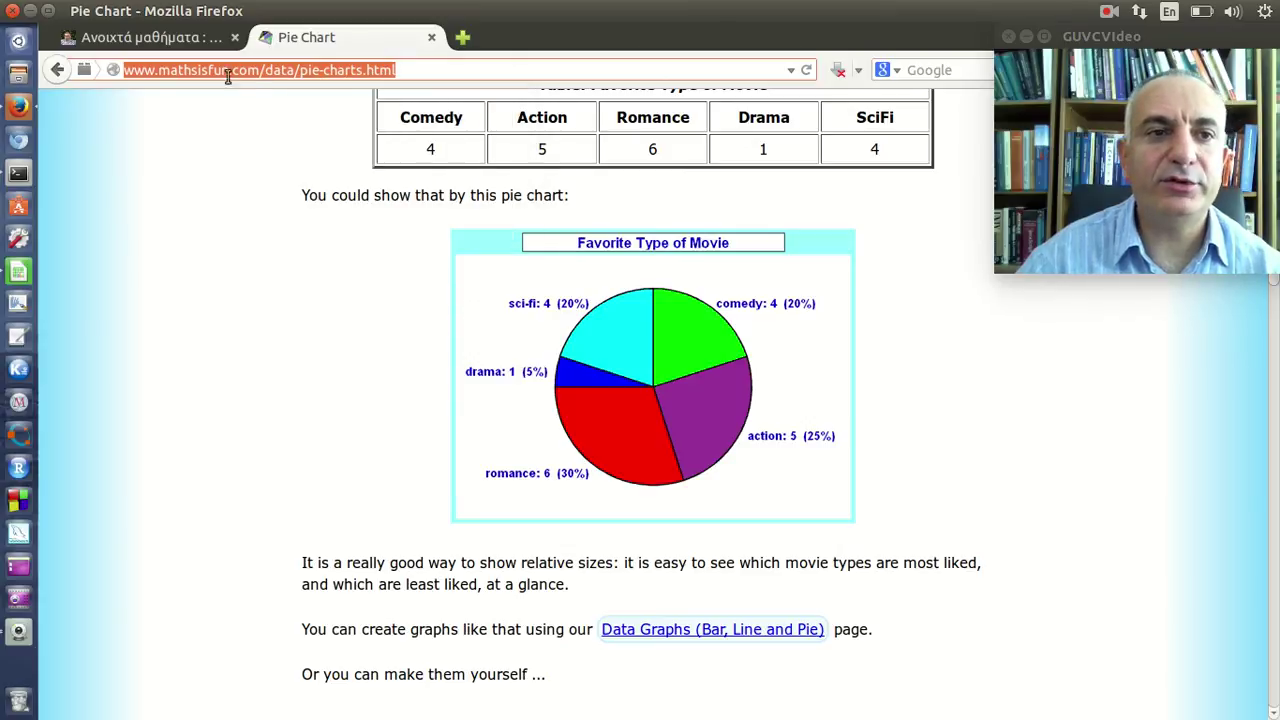
pyautogui.click(150, 37)
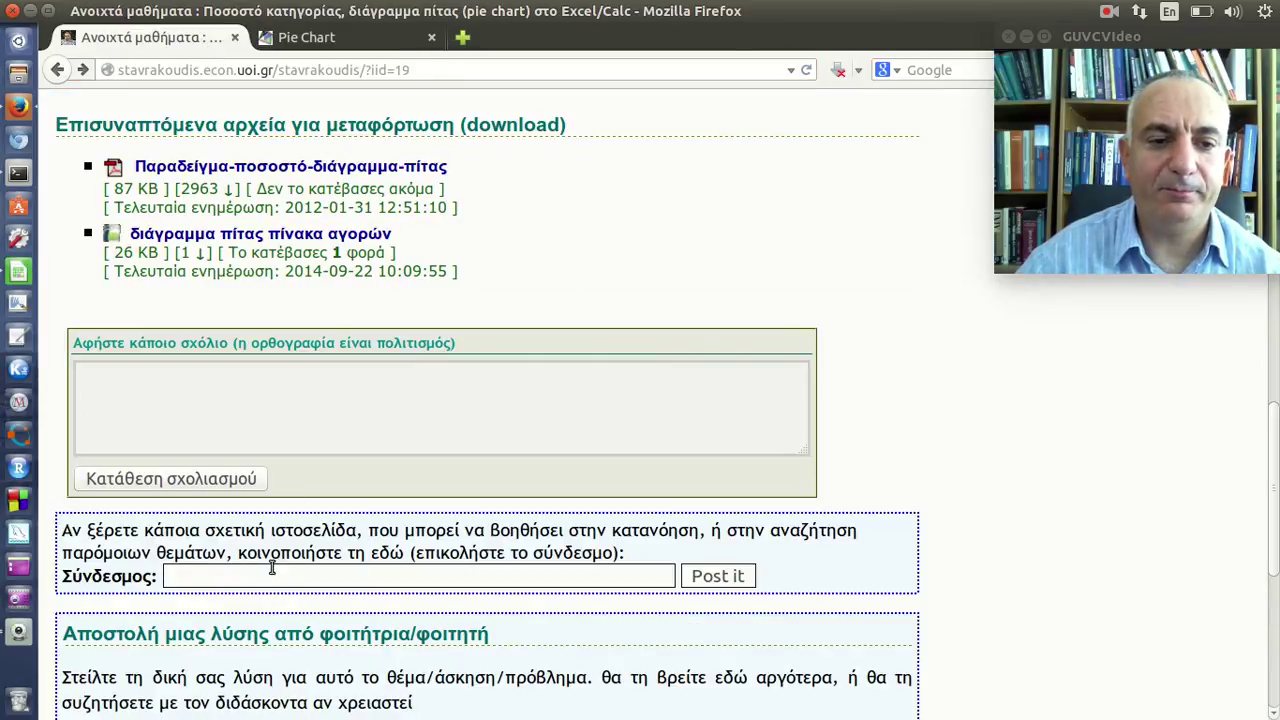
pyautogui.rightClick(270, 570)
pyautogui.click(330, 417)
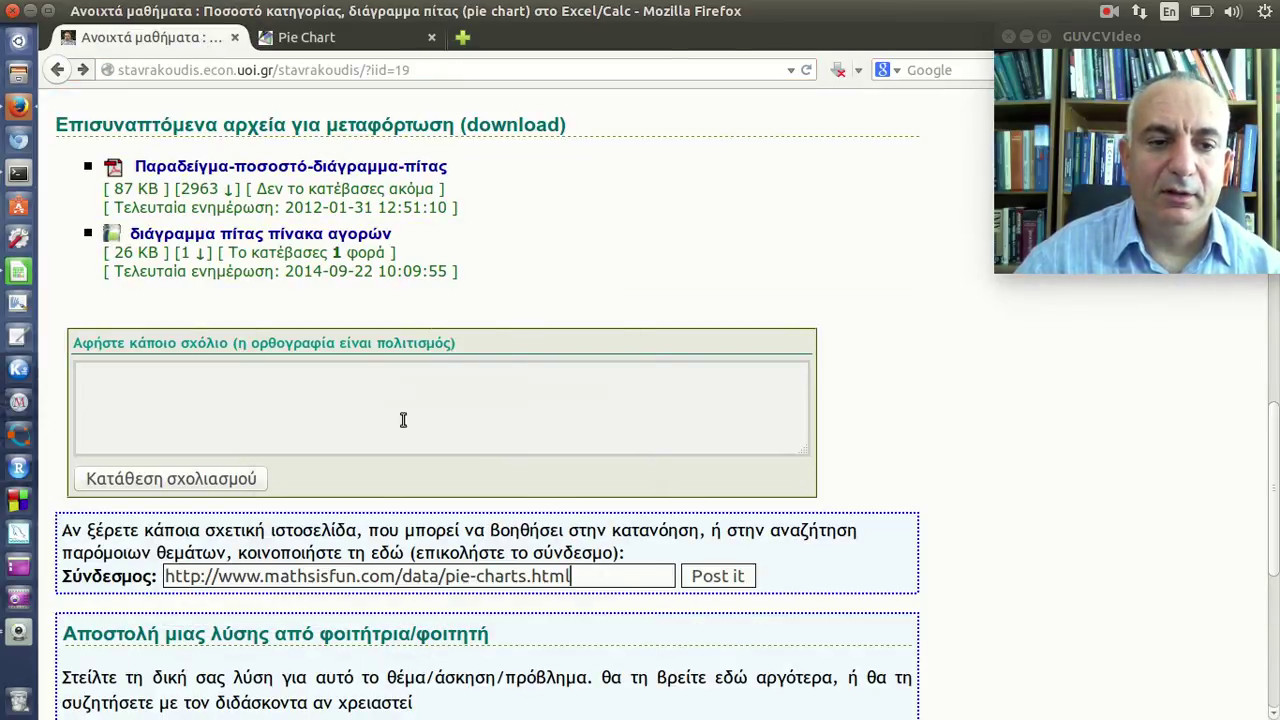
pyautogui.click(712, 576)
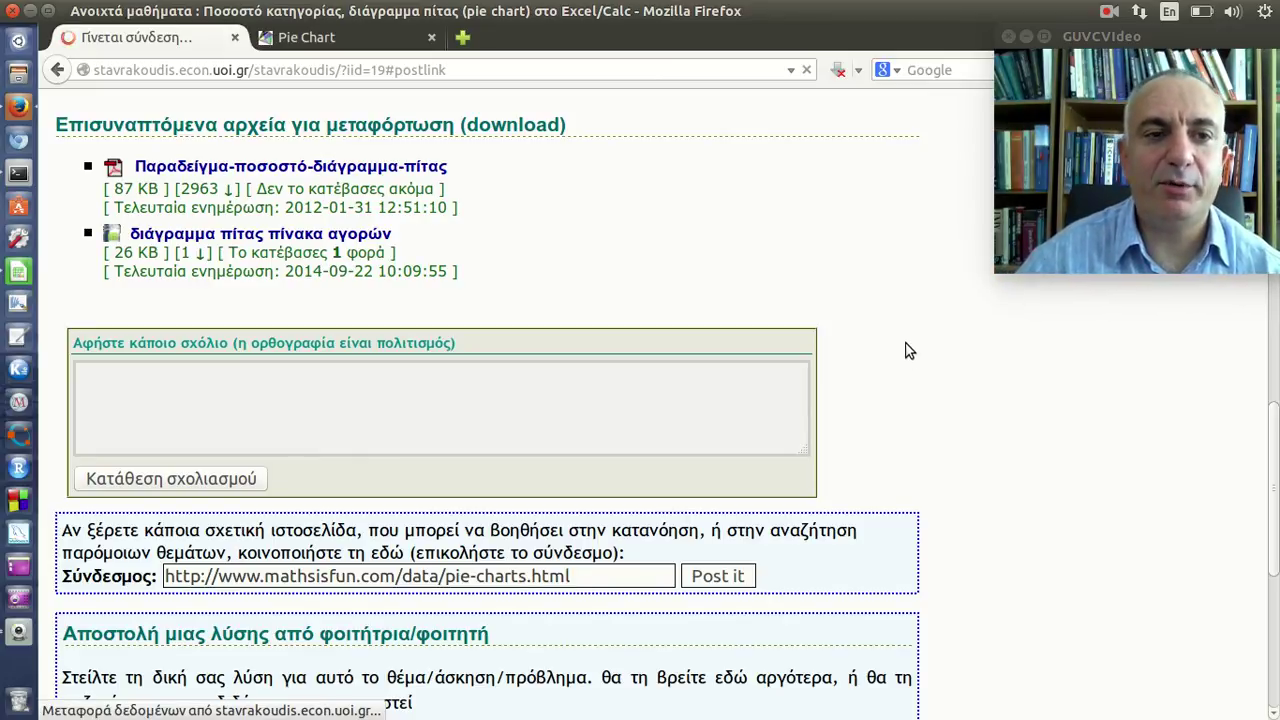
# Scroll the reloaded course page to verify the pie-charts link under related external links
pyautogui.scroll(-2, 838, 306)
pyautogui.scroll(-3, 836, 299)
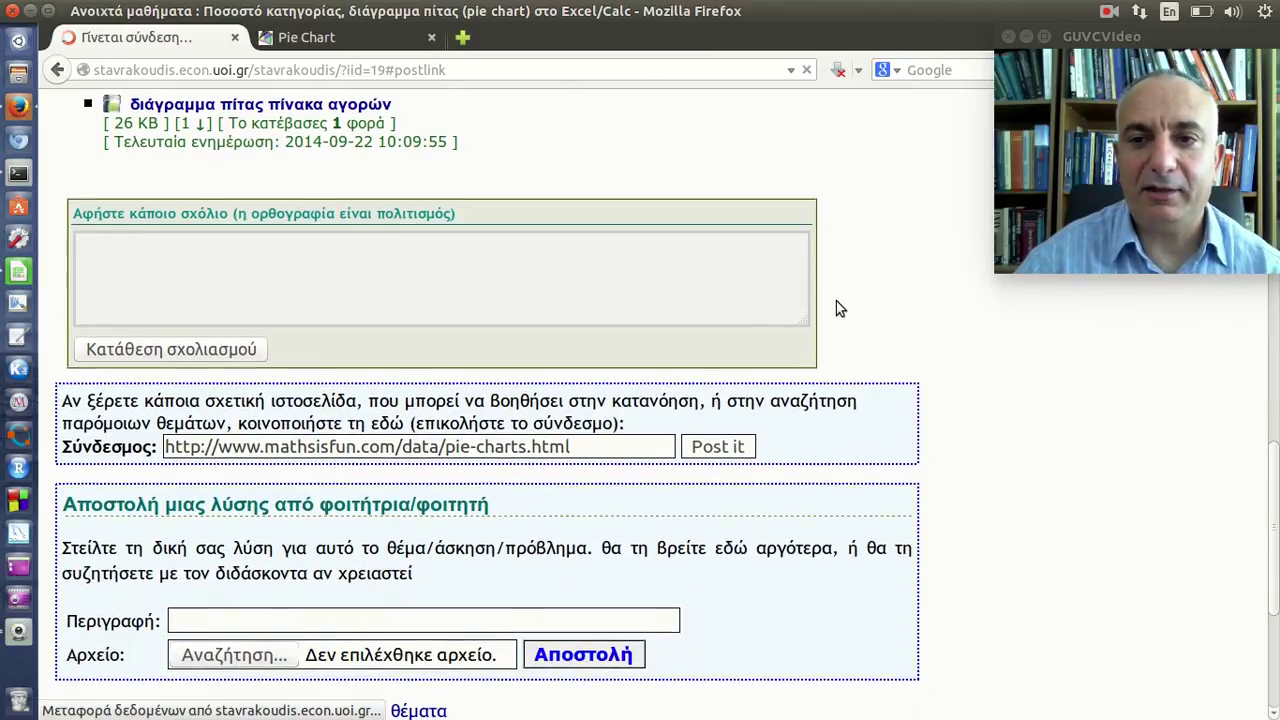
pyautogui.scroll(-5, 707, 395)
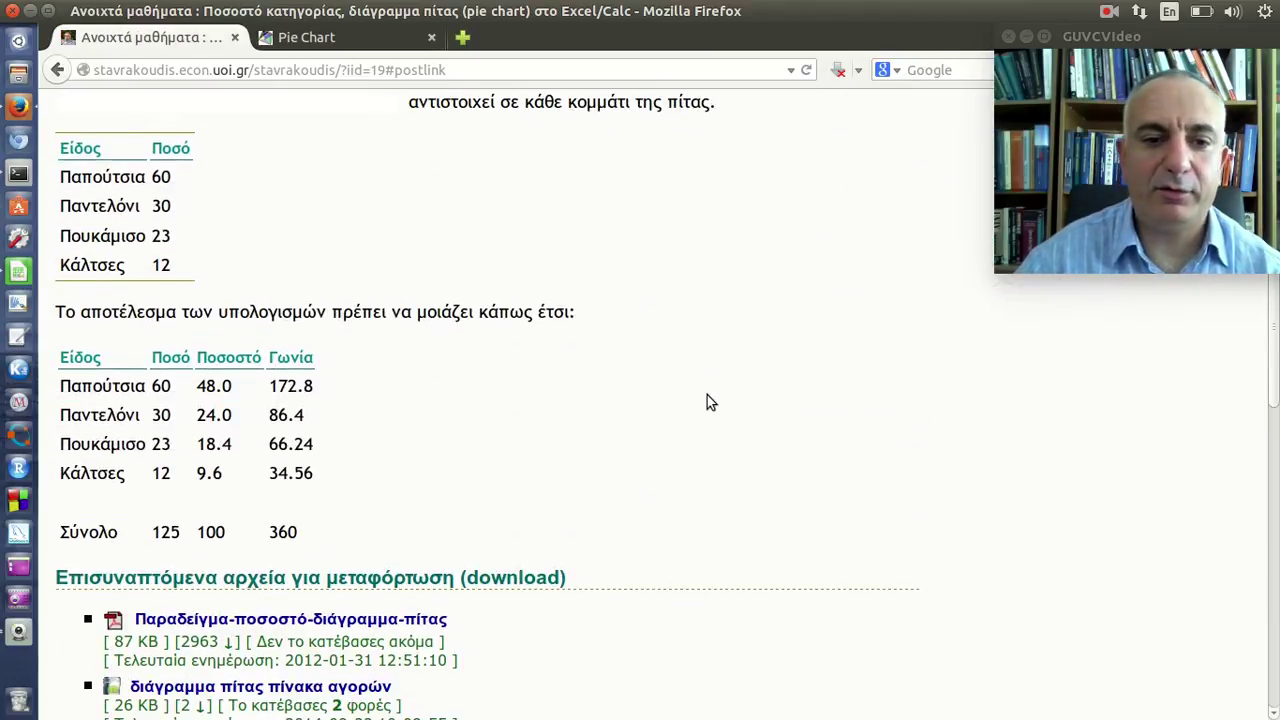
pyautogui.scroll(-5, 708, 385)
pyautogui.scroll(-5, 719, 371)
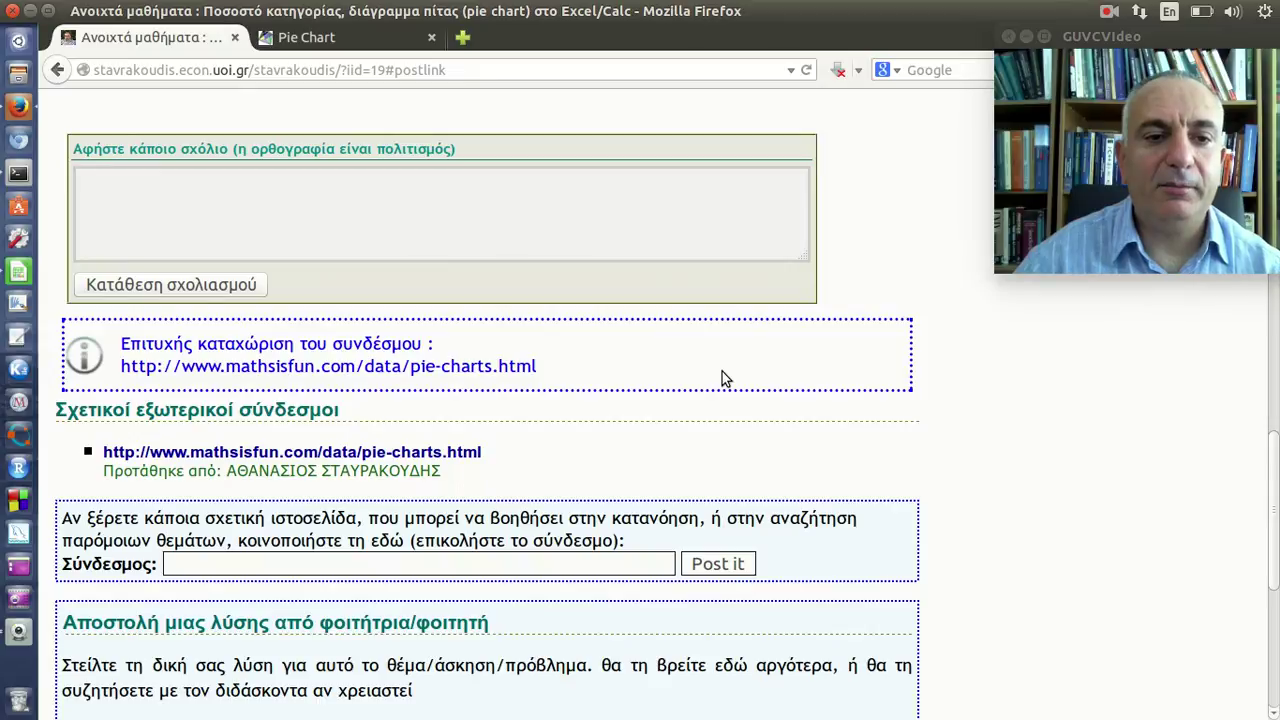
pyautogui.scroll(-5, 724, 375)
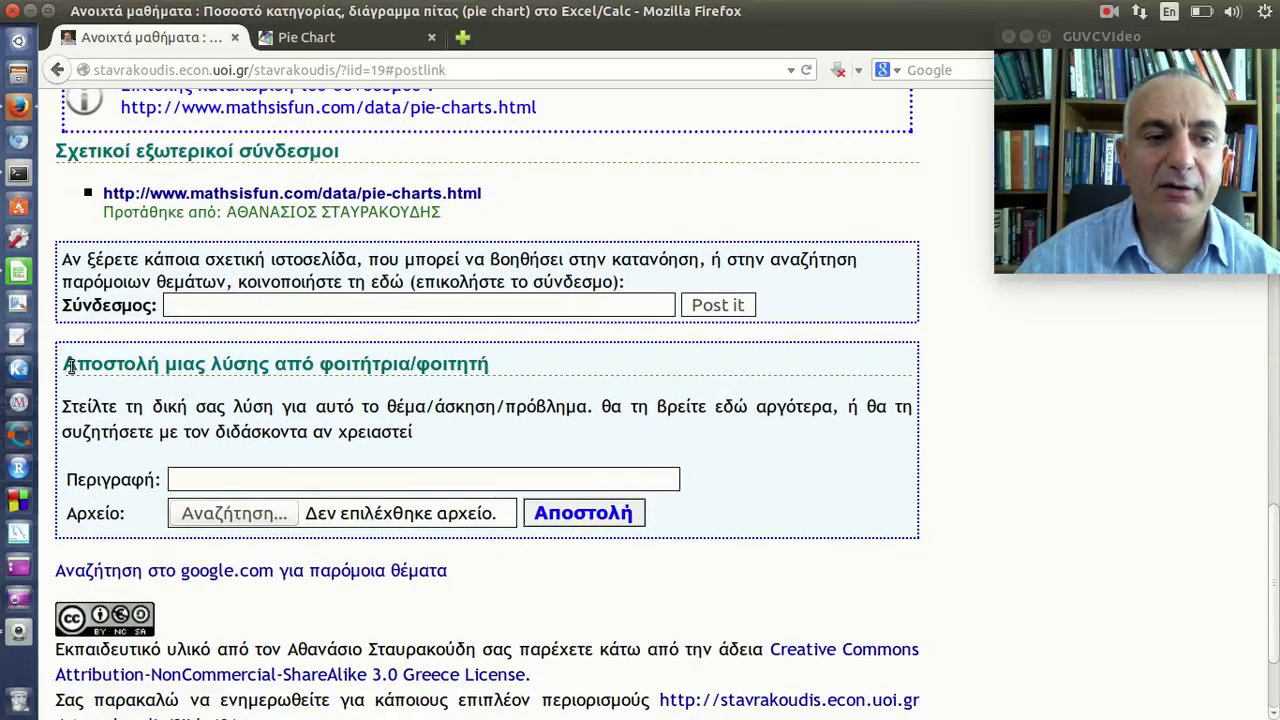
pyautogui.moveTo(70, 366); pyautogui.dragTo(492, 366)
pyautogui.click(496, 366)
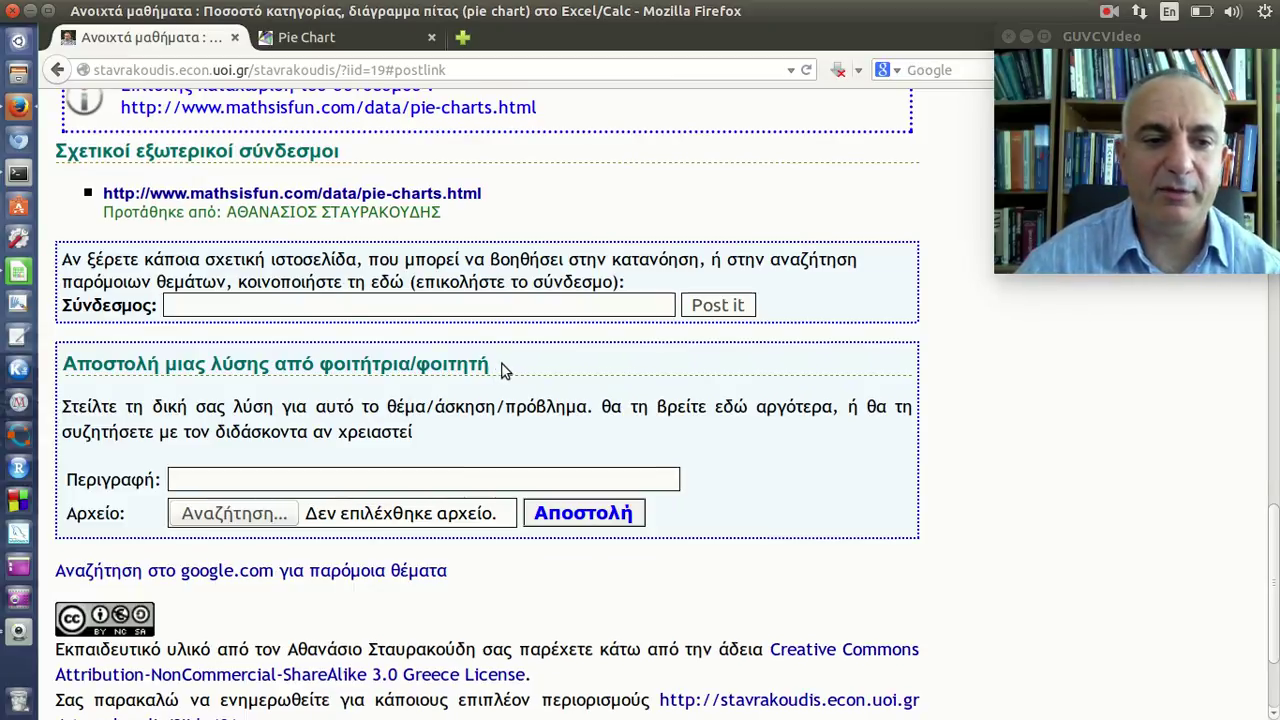
pyautogui.scroll(-1, 548, 402)
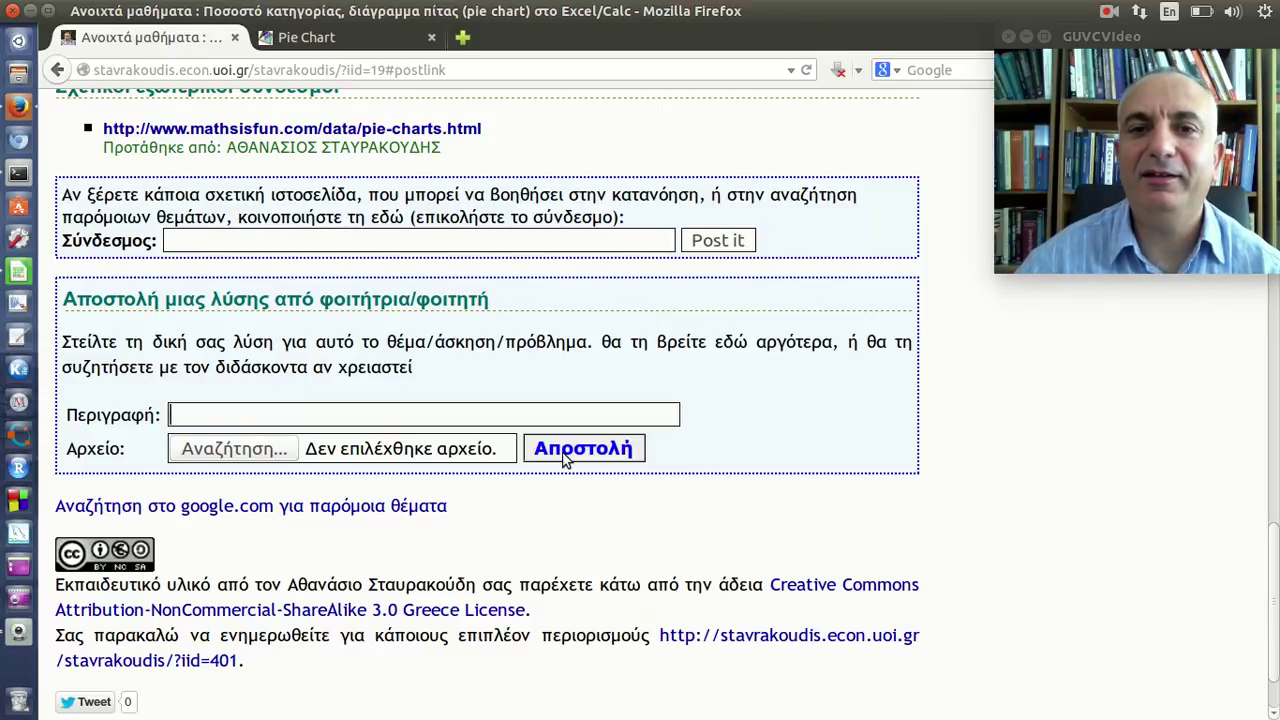
pyautogui.scroll(5, 566, 455)
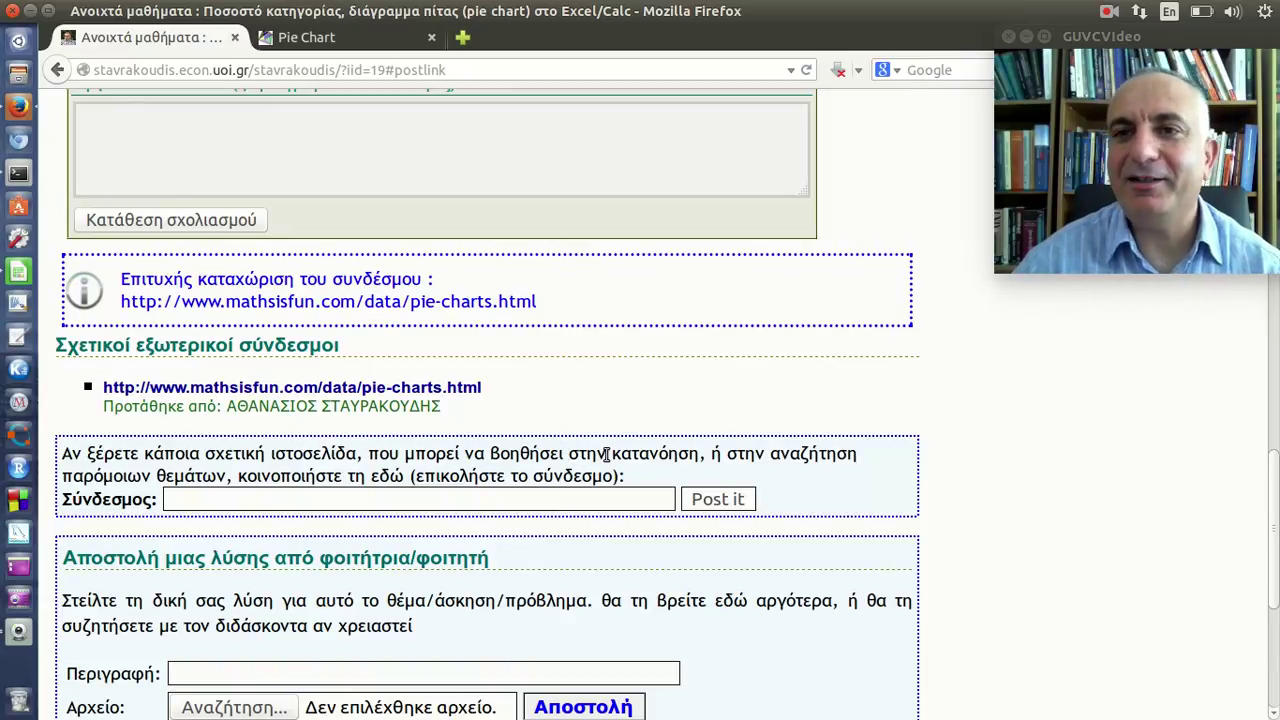
pyautogui.click(1117, 10)
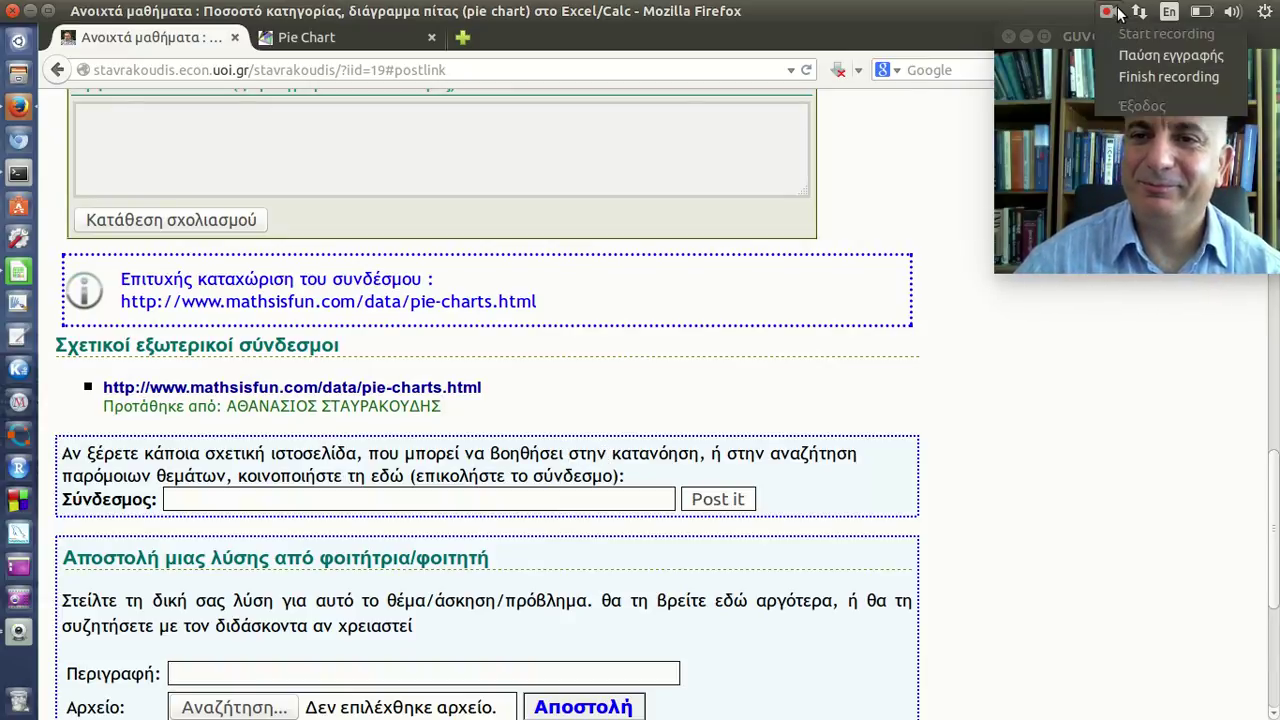